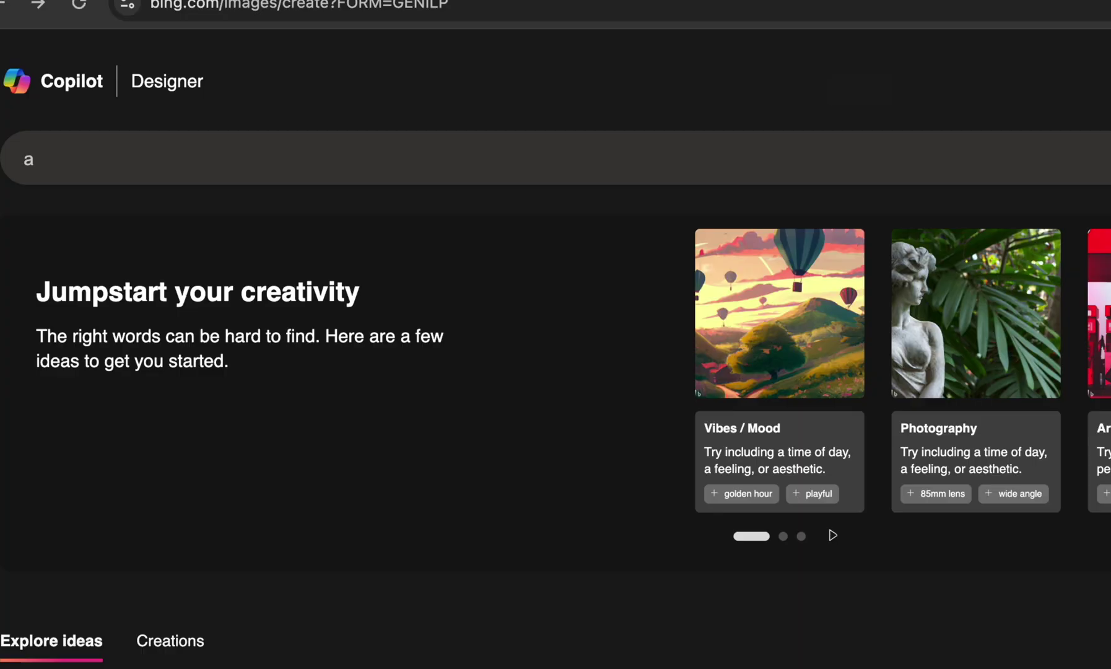
Enter the prompt 'clean, minimalist logo design showing the city skyline of new york city' in Bing Image Creator
type("clean, minimalist logo desig")
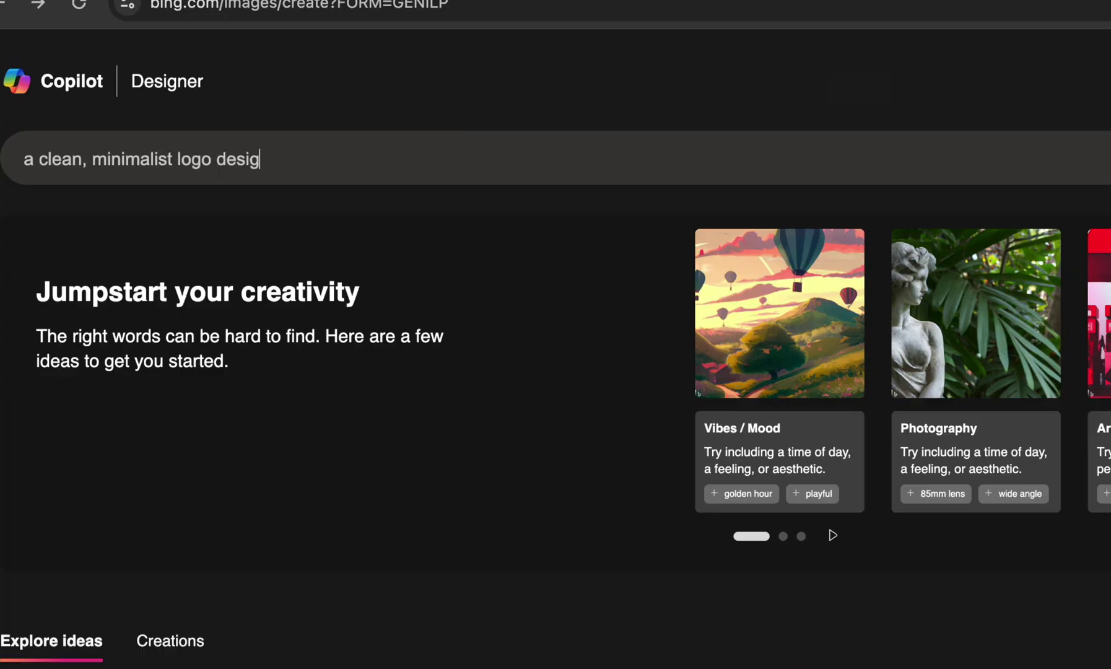
type("n showing the city skyline")
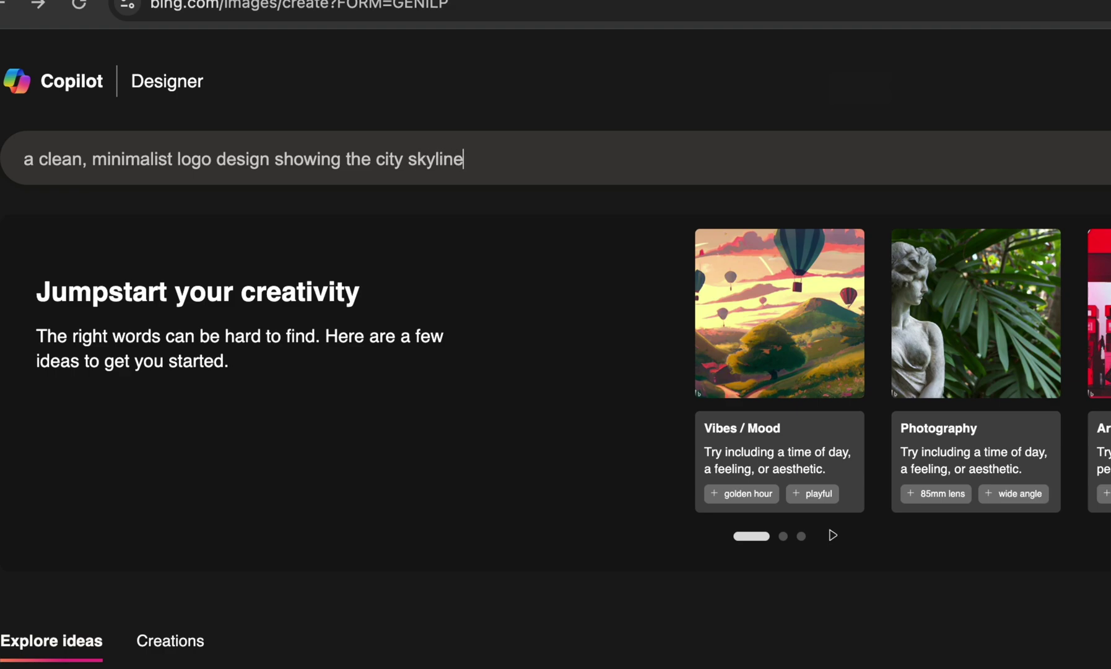
type(" of new york city")
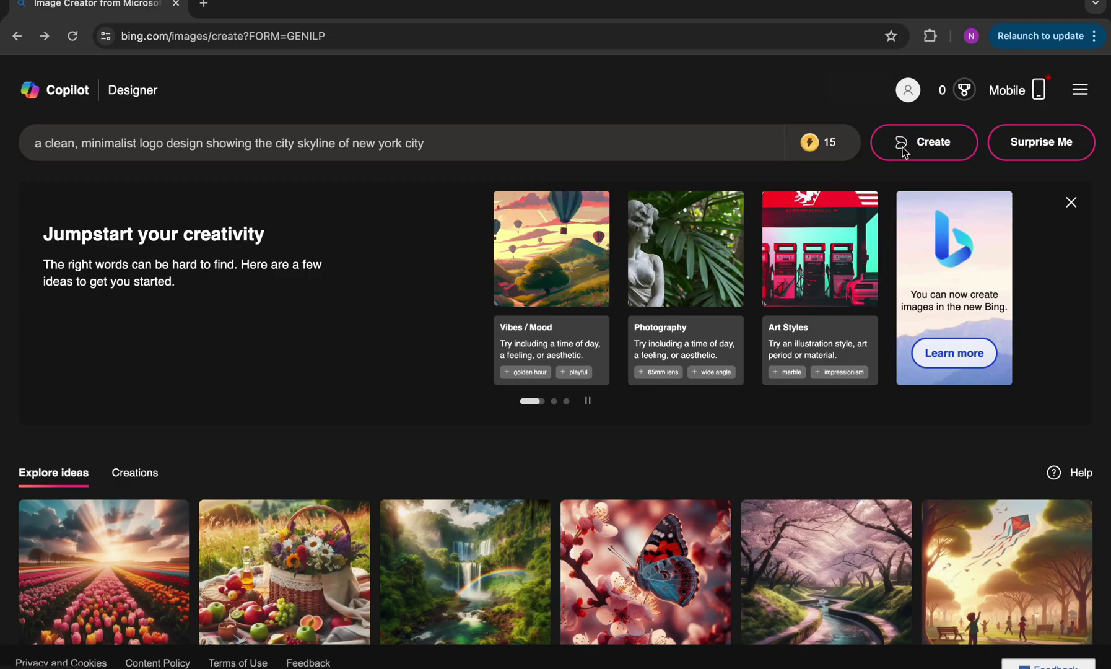
Generate the four New York skyline logos and save the circular skyline-and-sun design to Saved Images
left_click(904, 148)
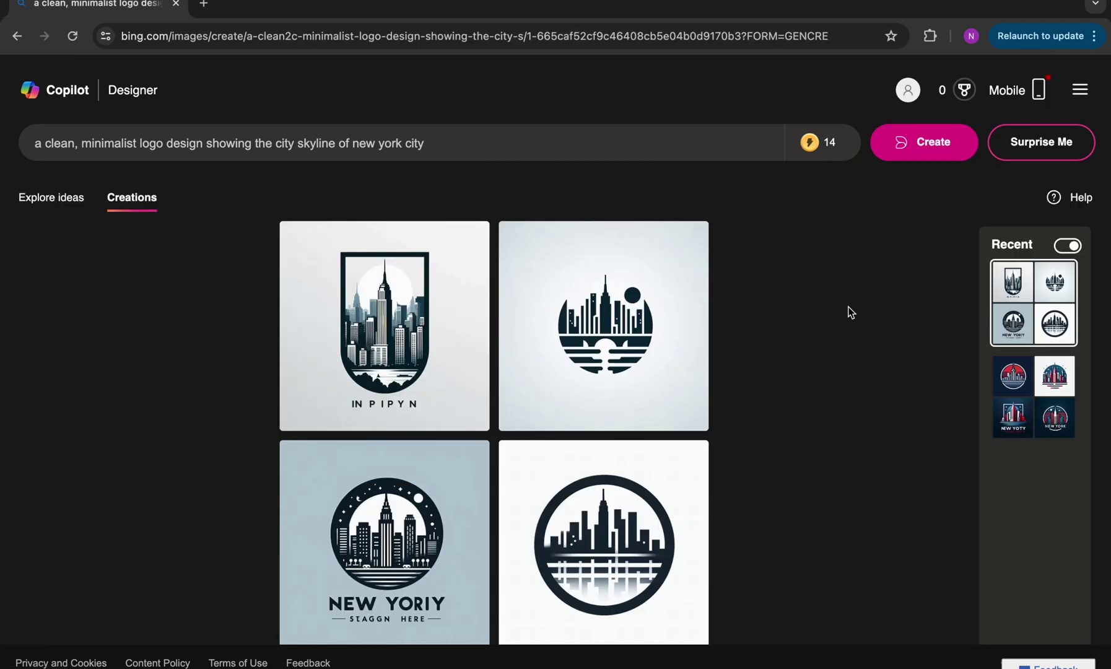
scroll(849, 312, "down", 1)
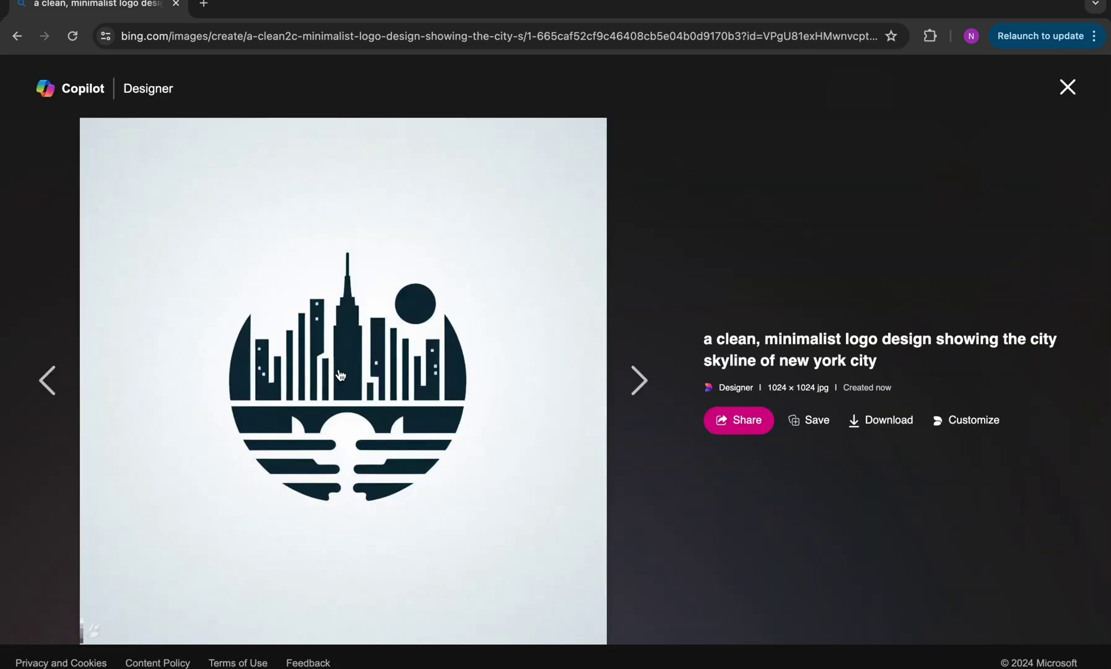
left_click(814, 414)
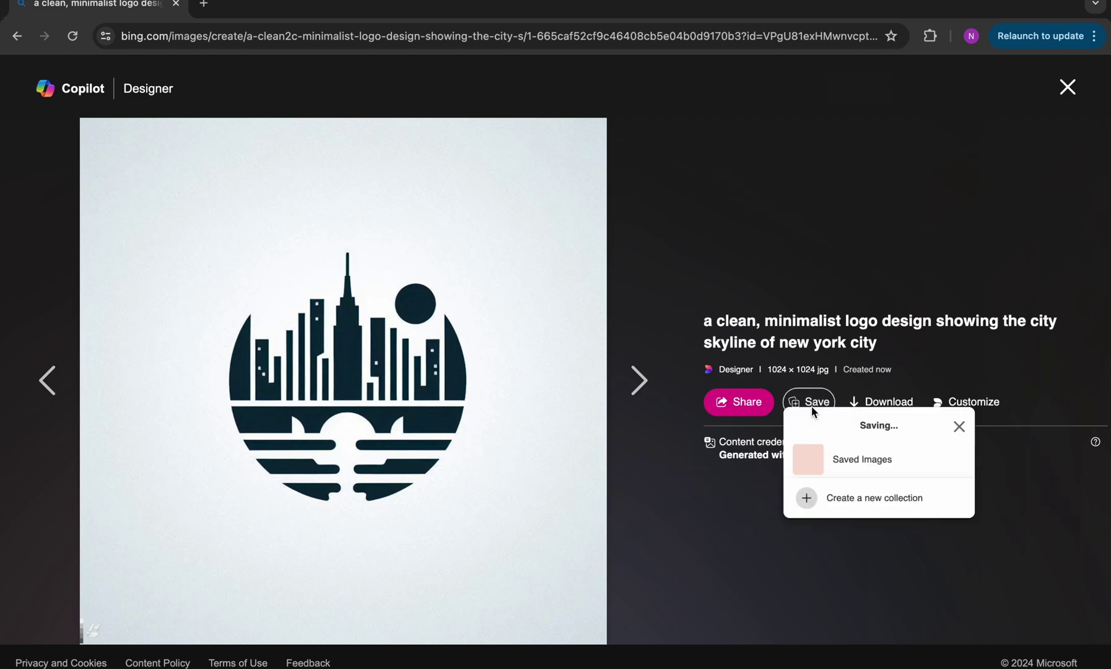
left_click(958, 427)
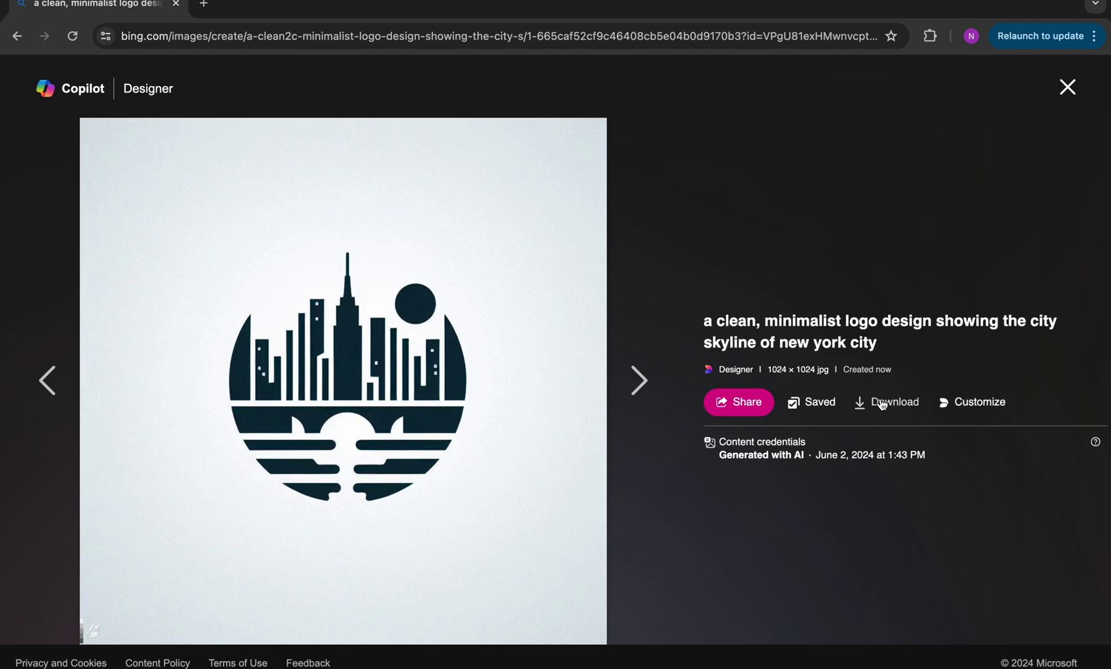
Remove the skyline logo's grey background in Microsoft Designer, then close Designer and the logo viewer
left_click(973, 410)
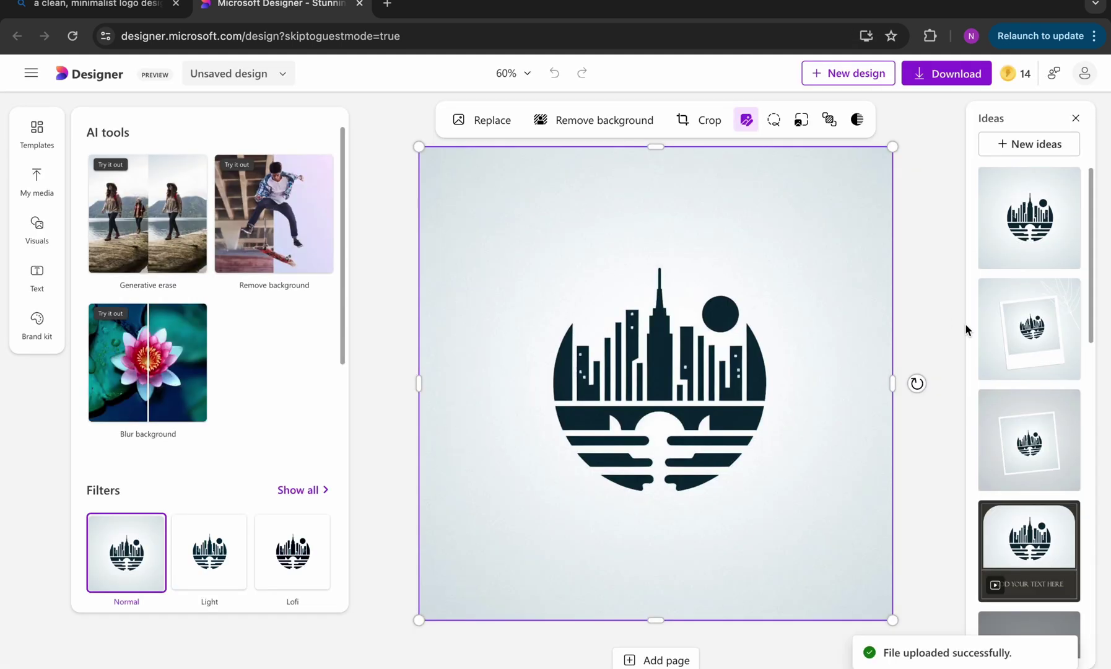
left_click(596, 124)
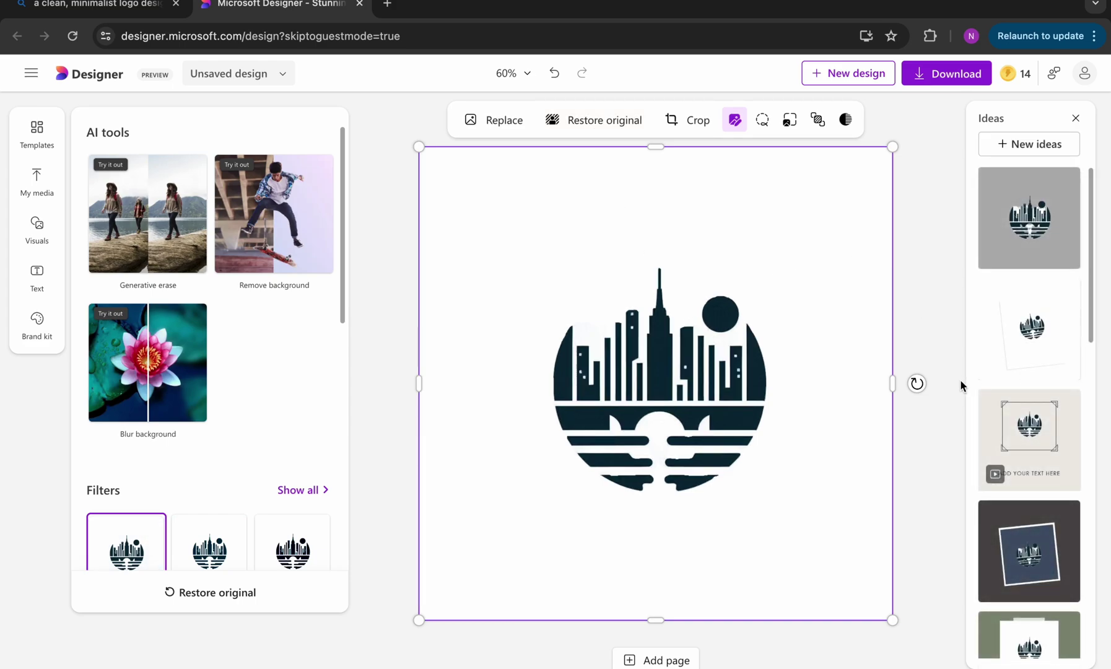
key("ctrl+w")
left_click(1067, 88)
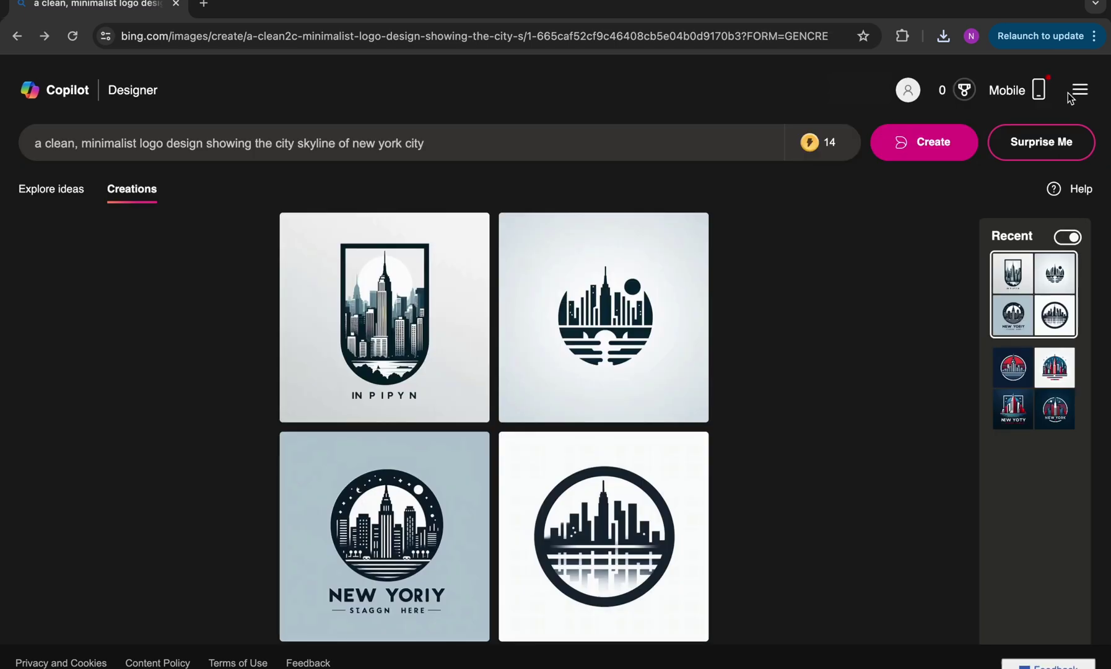
Reload the red-and-blue New York logo set and preview its circular, skyline and NEW YORK logos
left_click(1022, 389)
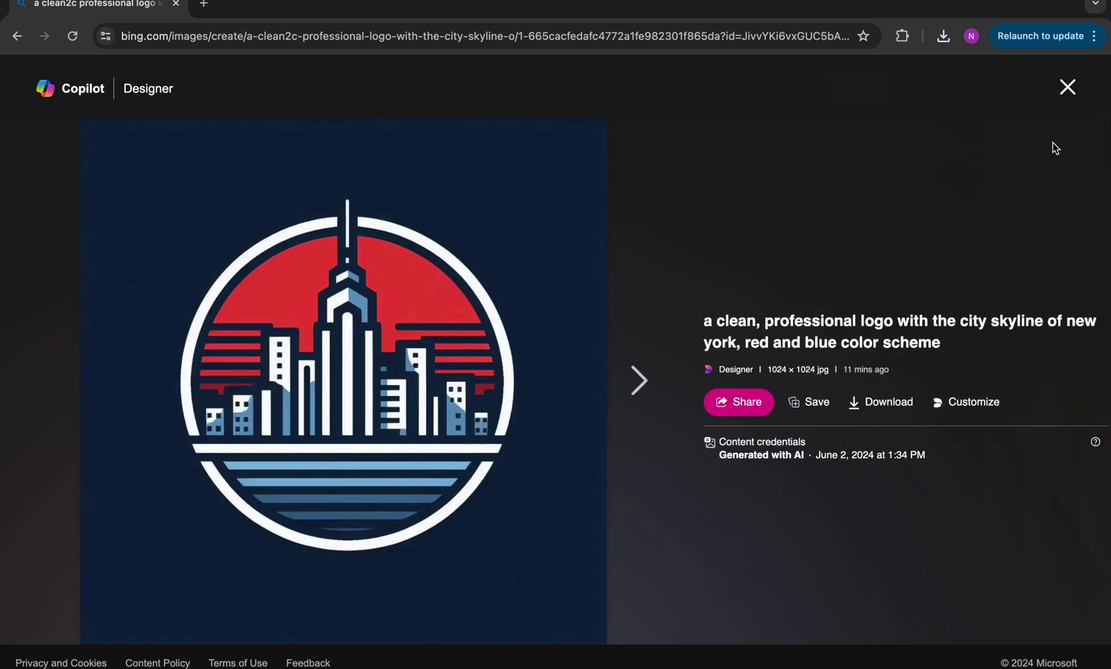
left_click(1073, 99)
left_click(653, 336)
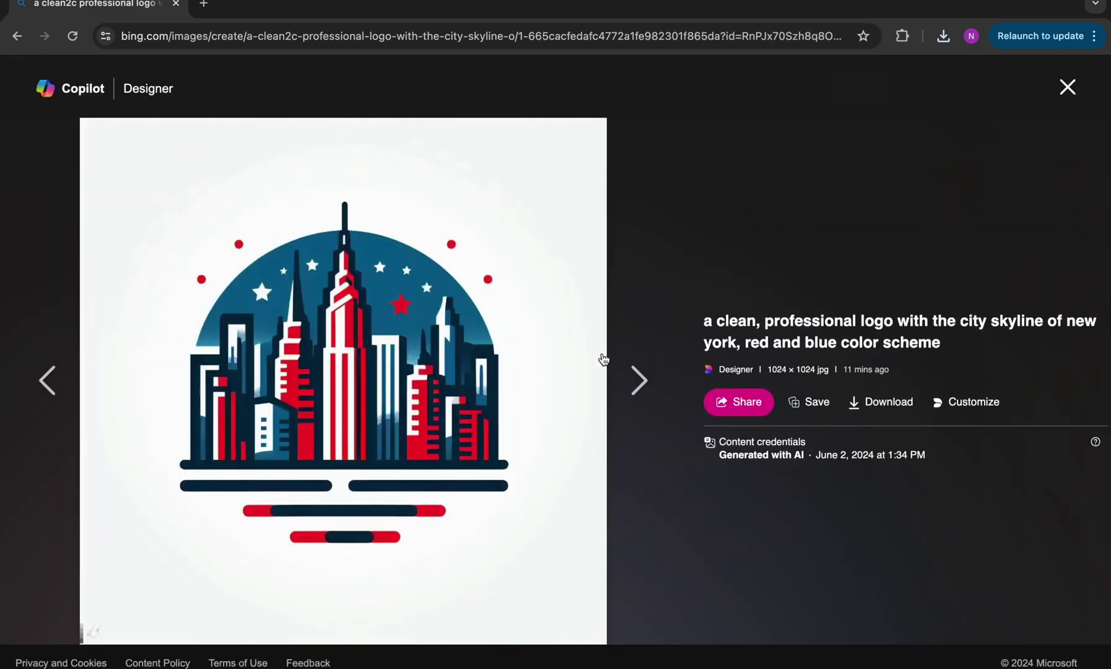
left_click(1067, 87)
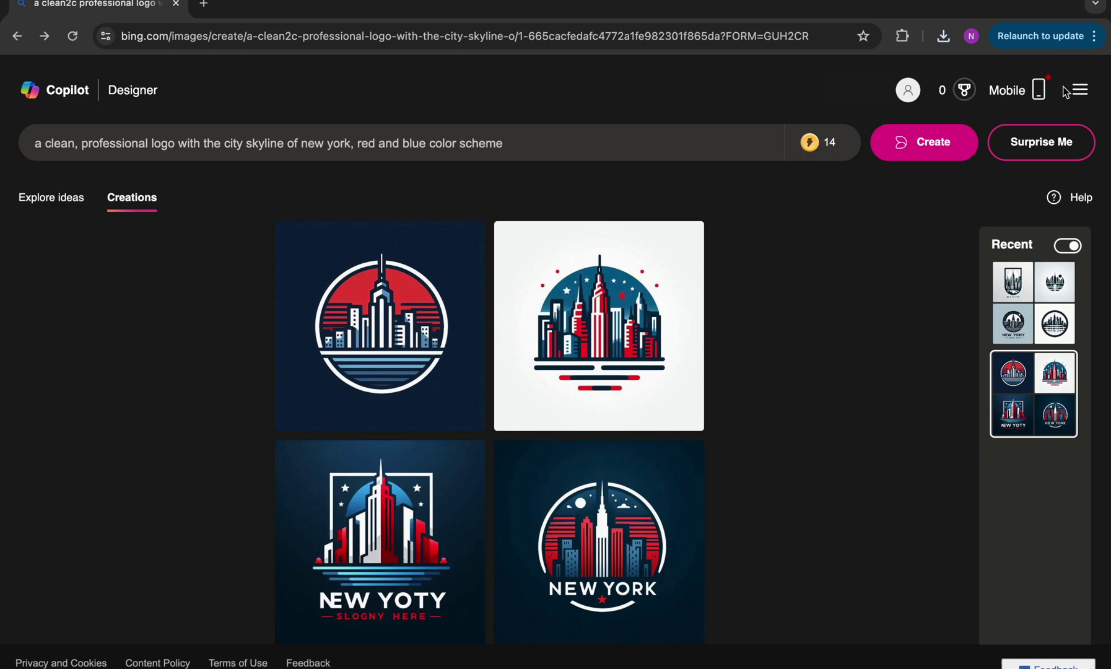
left_click(629, 501)
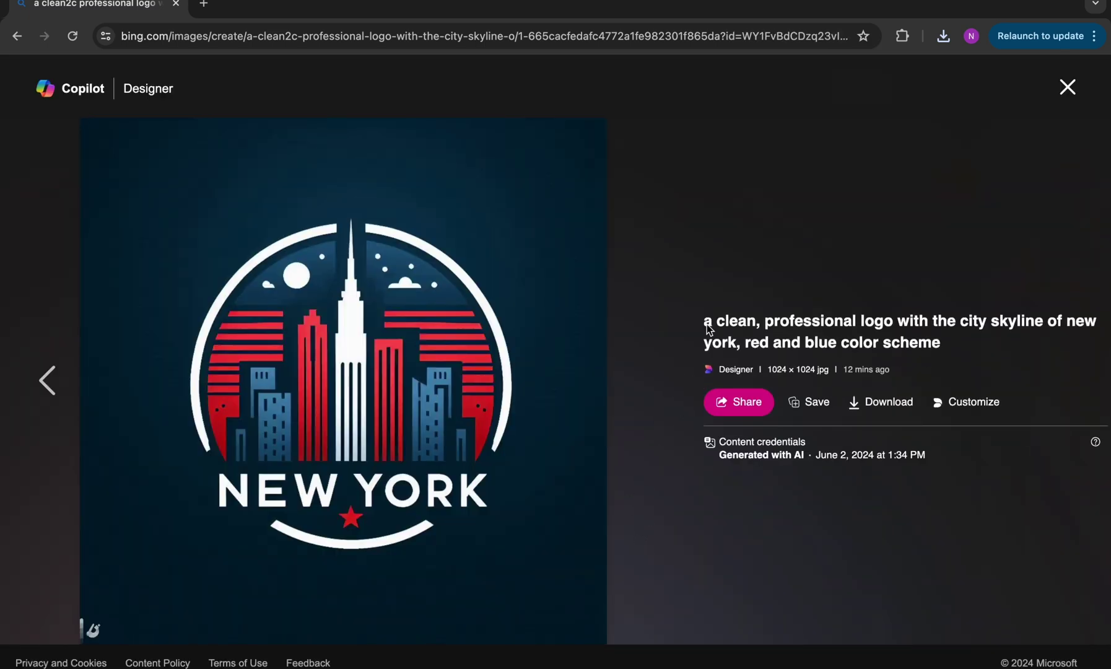
left_click(1068, 87)
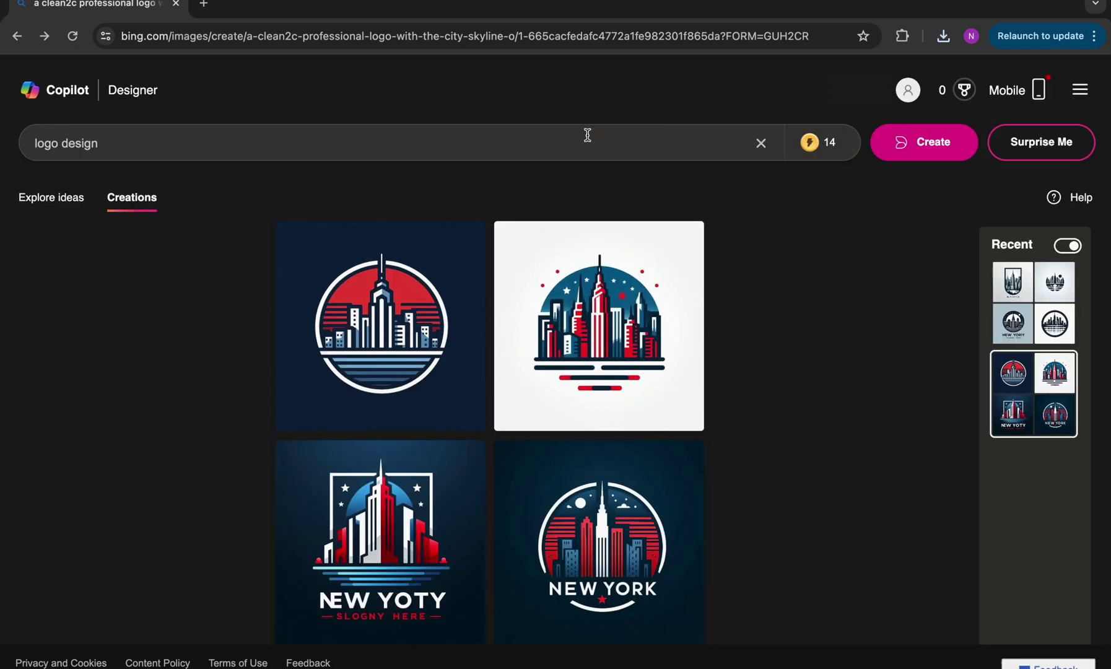
Generate logos from the prompt 'logo design for a gaming channel minimalist, green and yellow'
left_click(549, 152)
type("for a gaming channel ")
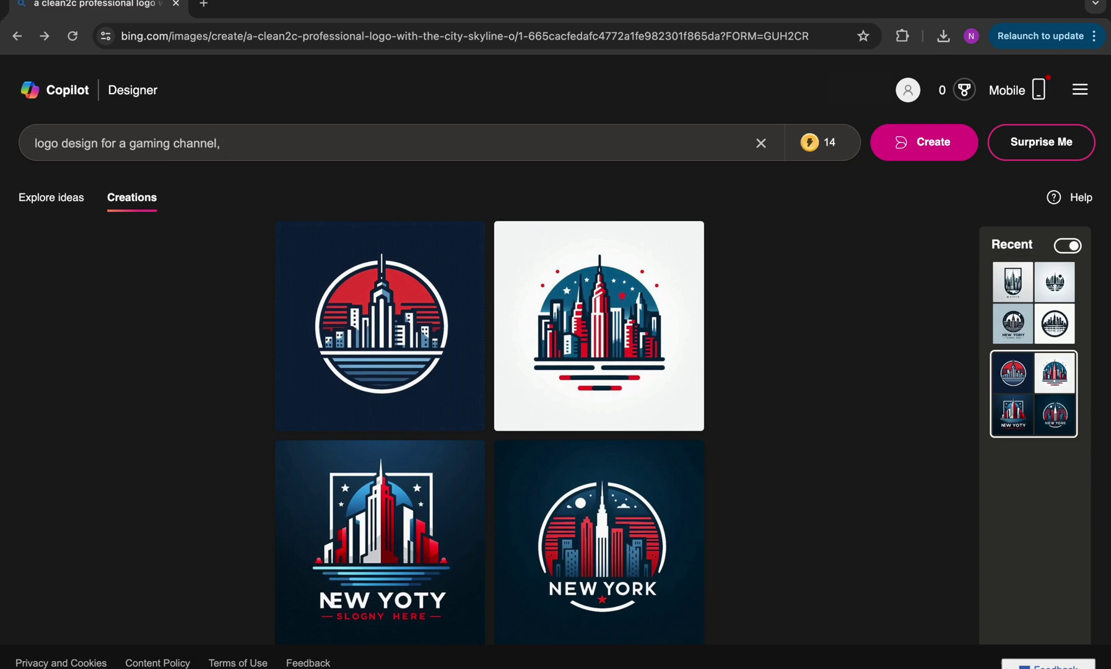
type(" minimalist, green and yel")
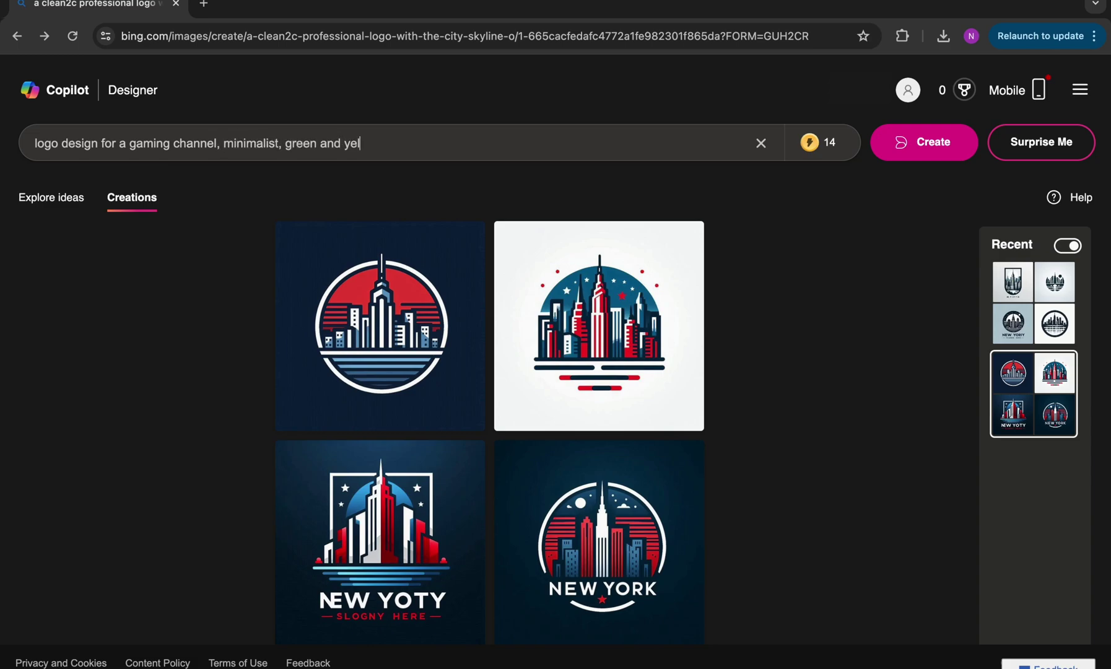
type("low")
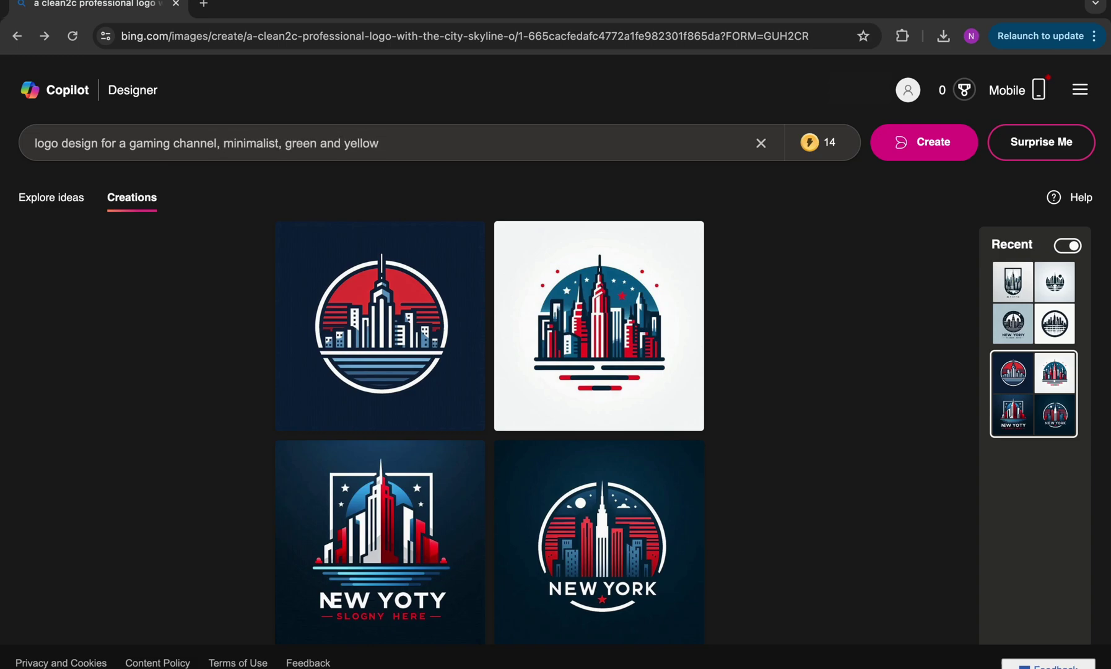
left_click(926, 154)
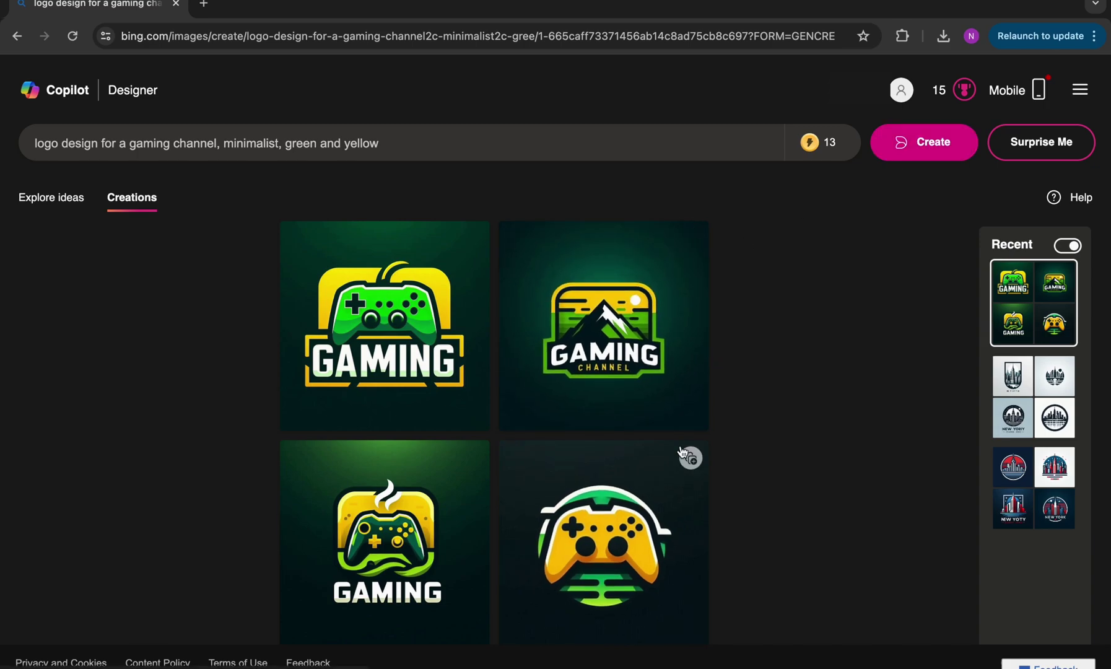
Preview the mountain, steaming controller and yellow headset-controller gaming logos one by one
left_click(640, 343)
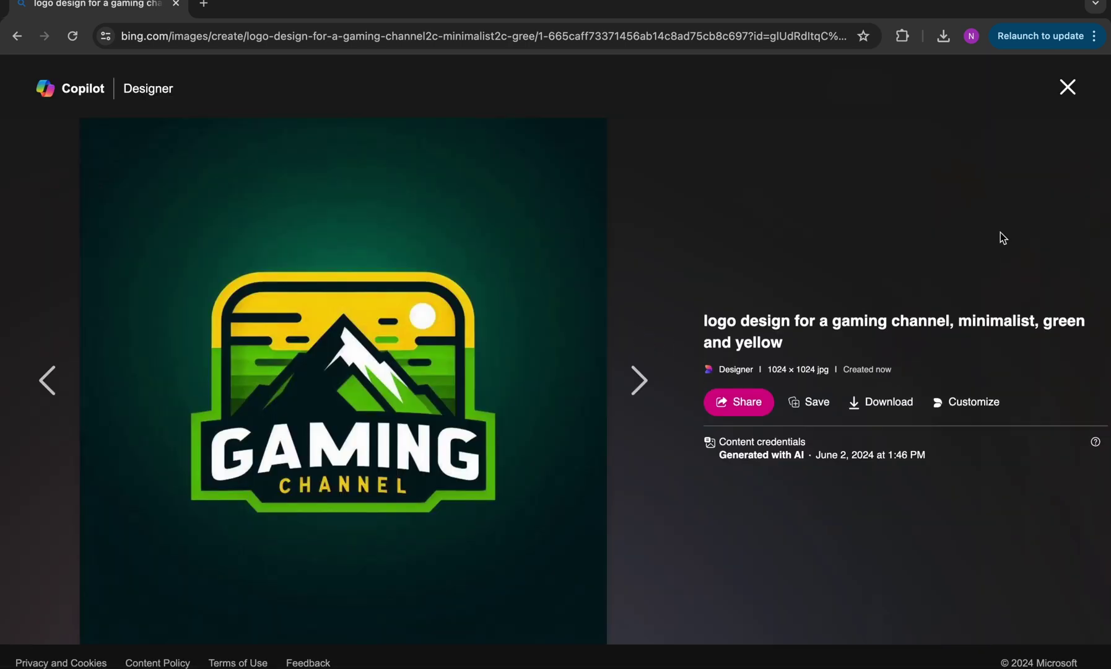
left_click(1068, 87)
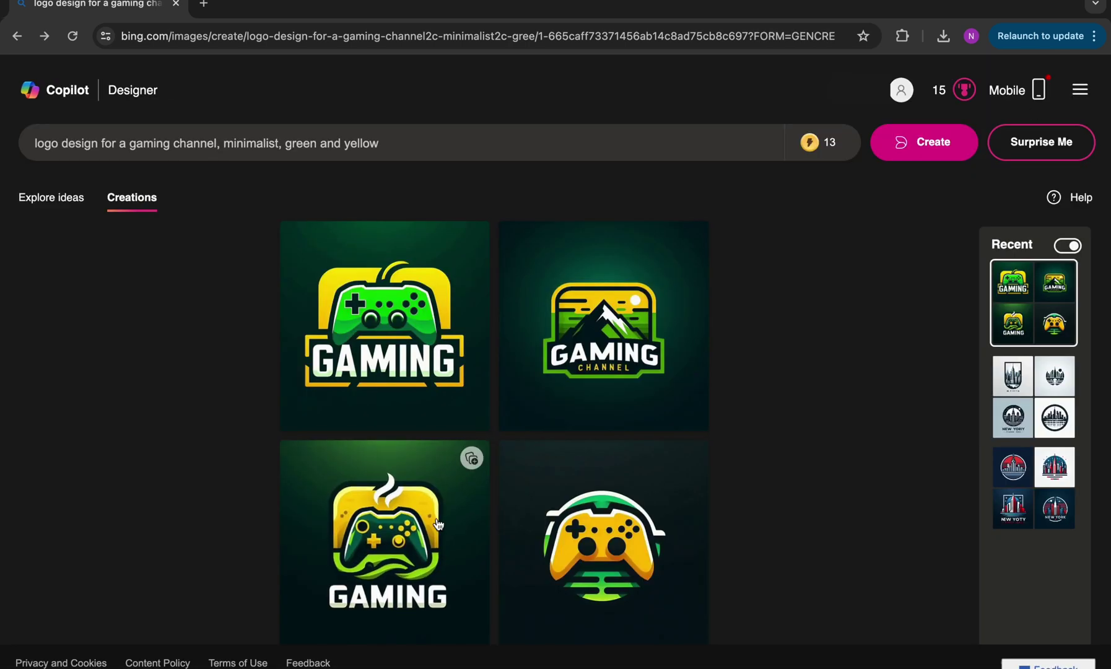
left_click(485, 490)
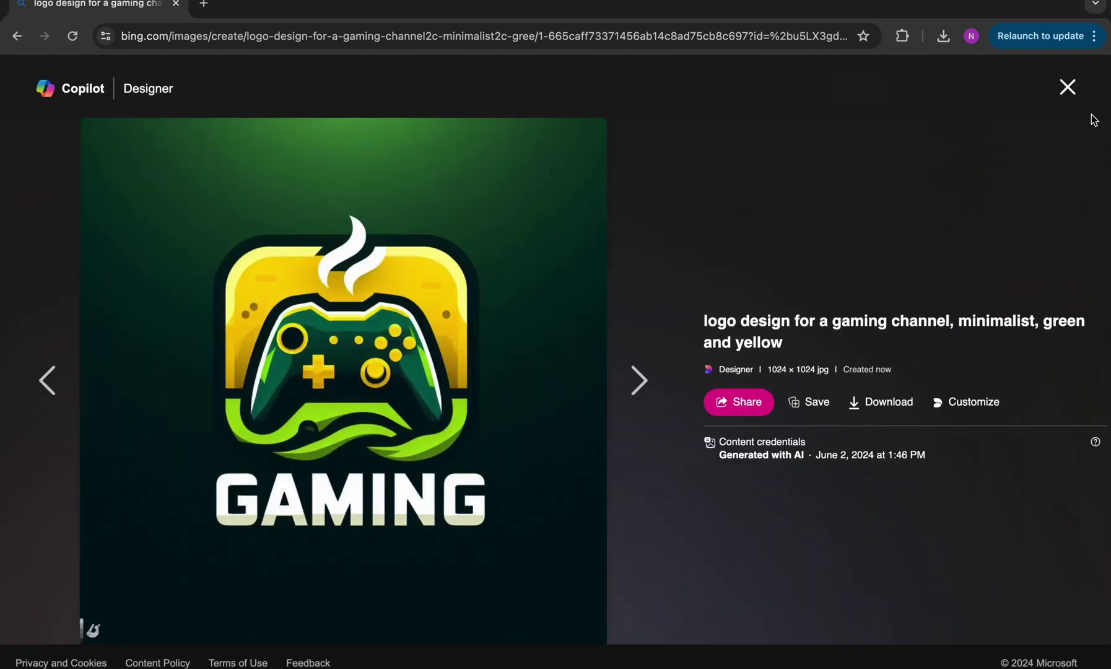
left_click(1068, 87)
left_click(645, 523)
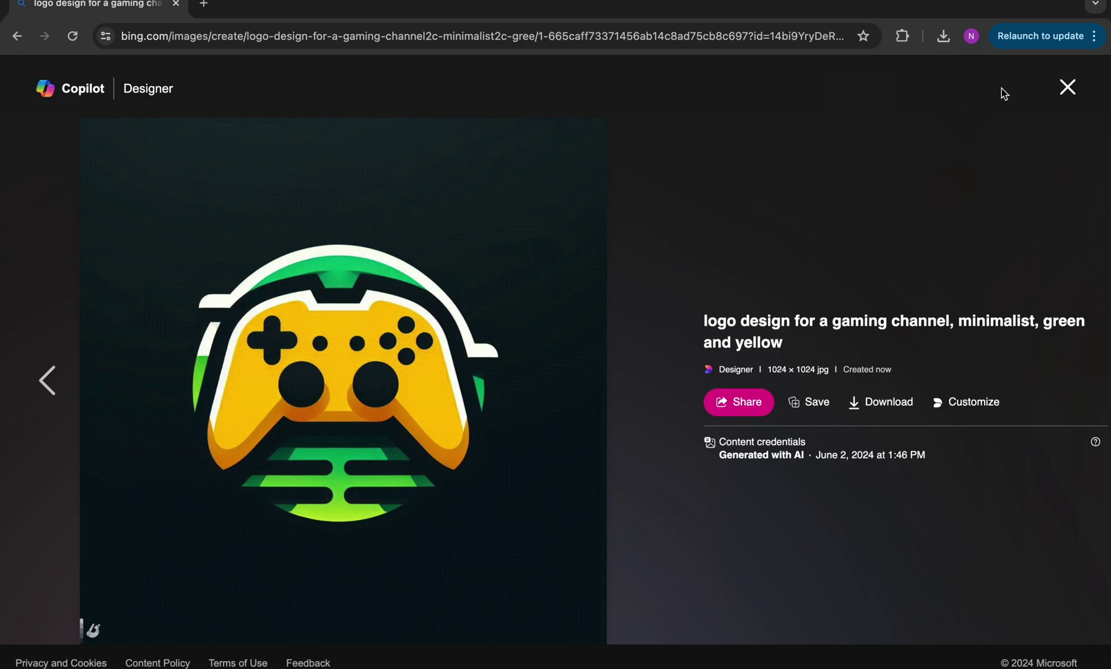
Replace the prompt with 'logo design for a salon, minimalist, professional, modern , vector' and generate logos
left_click(1067, 90)
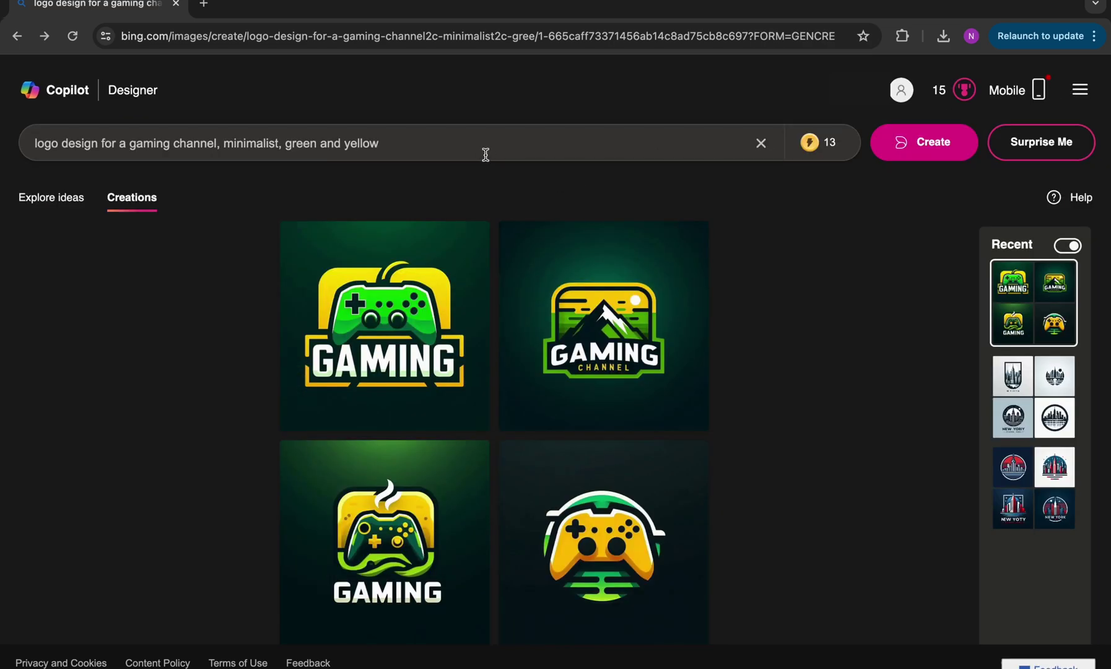
triple_click(482, 147)
key("BackSpace")
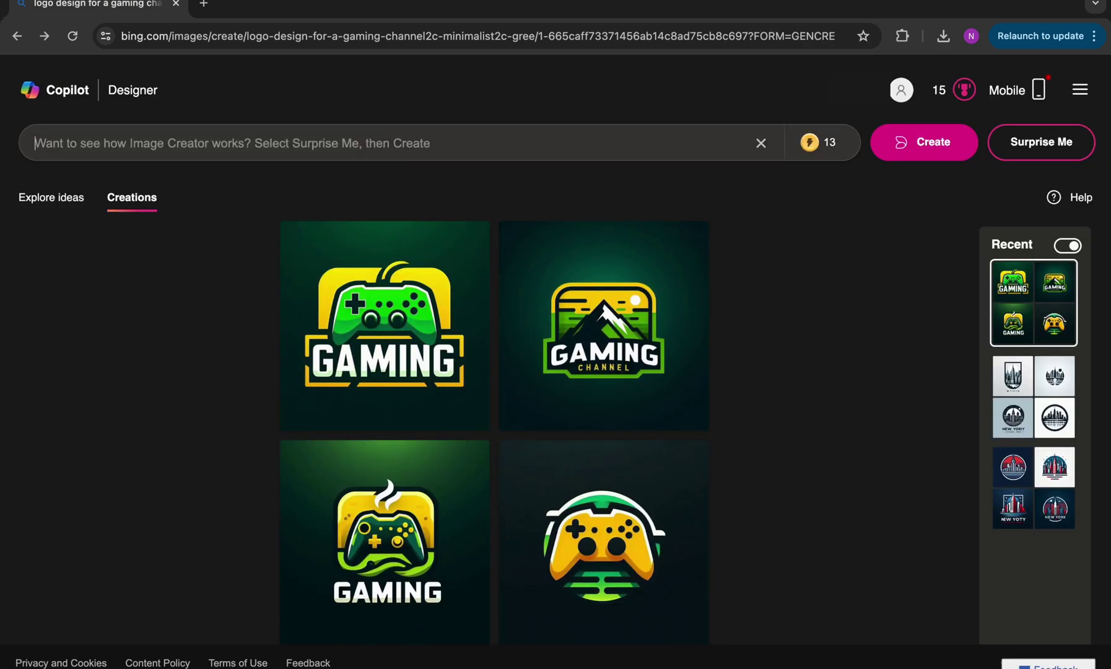
type("lo")
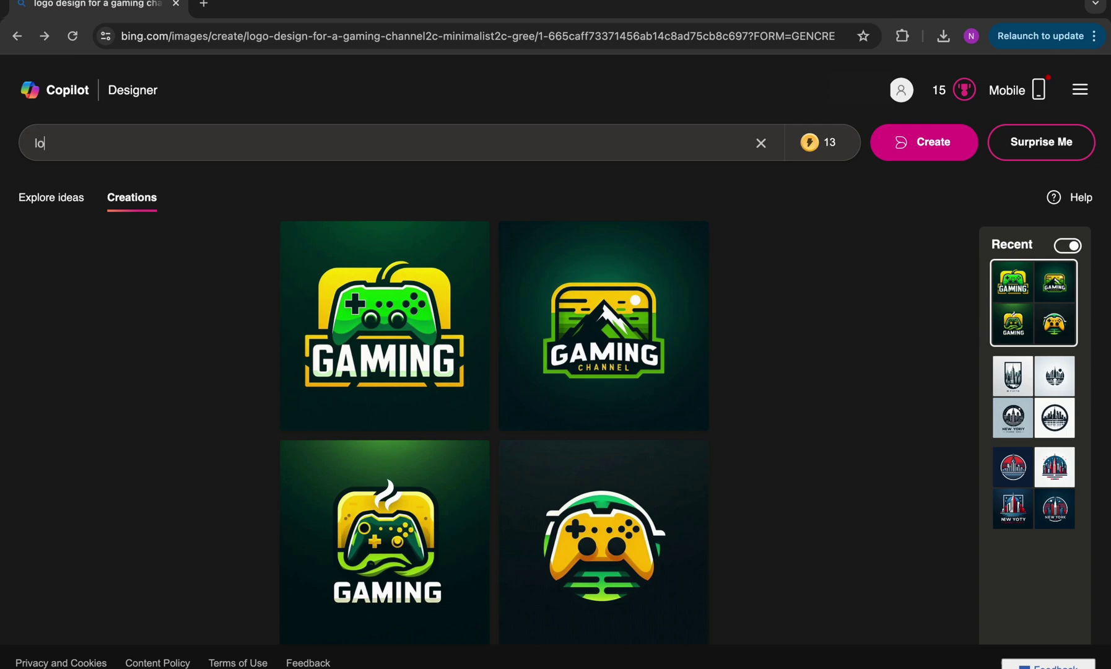
type("go design for a salon,")
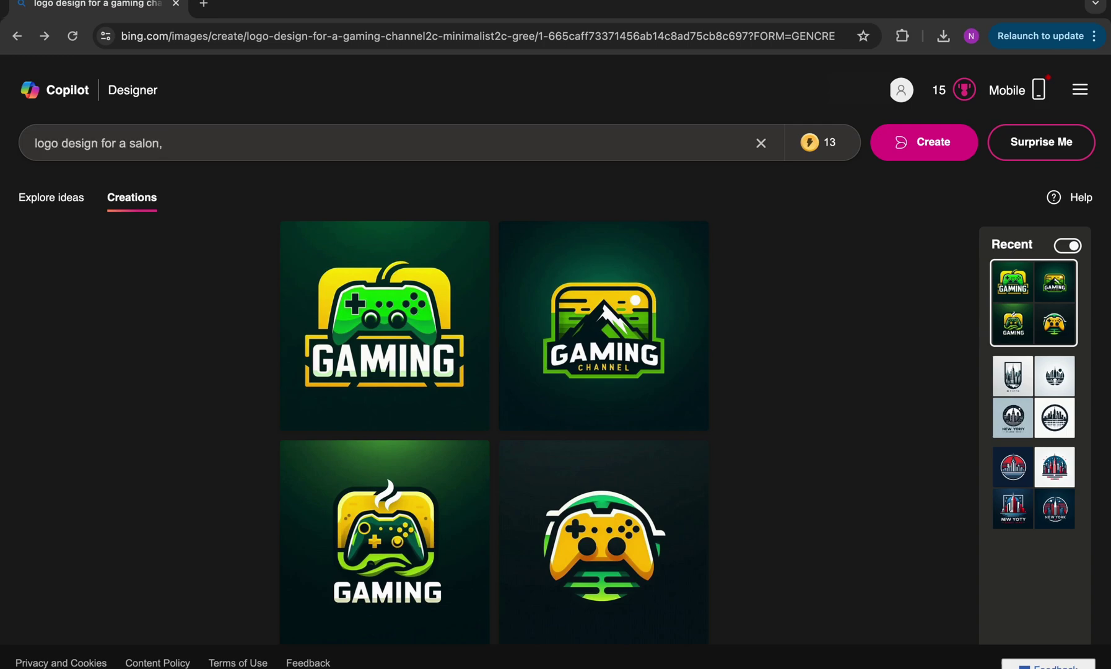
type(" minimalist, professi")
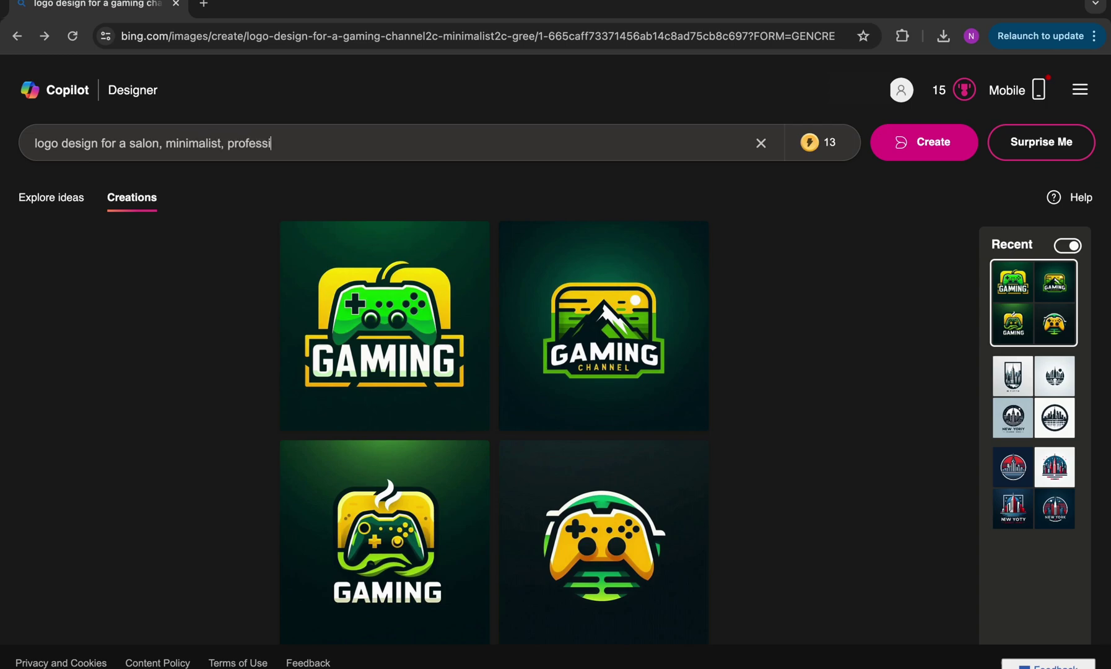
type("onal, modern , vector")
left_click(929, 141)
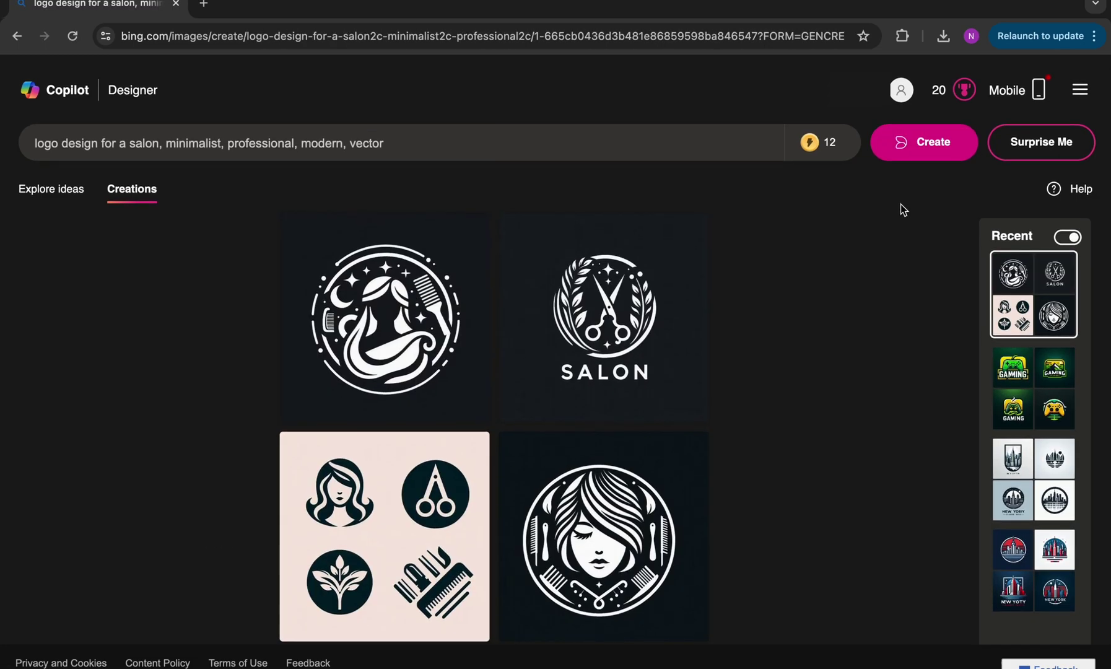
Step through all four salon logos in the viewer, starting from the SALON scissors logo
left_click(687, 301)
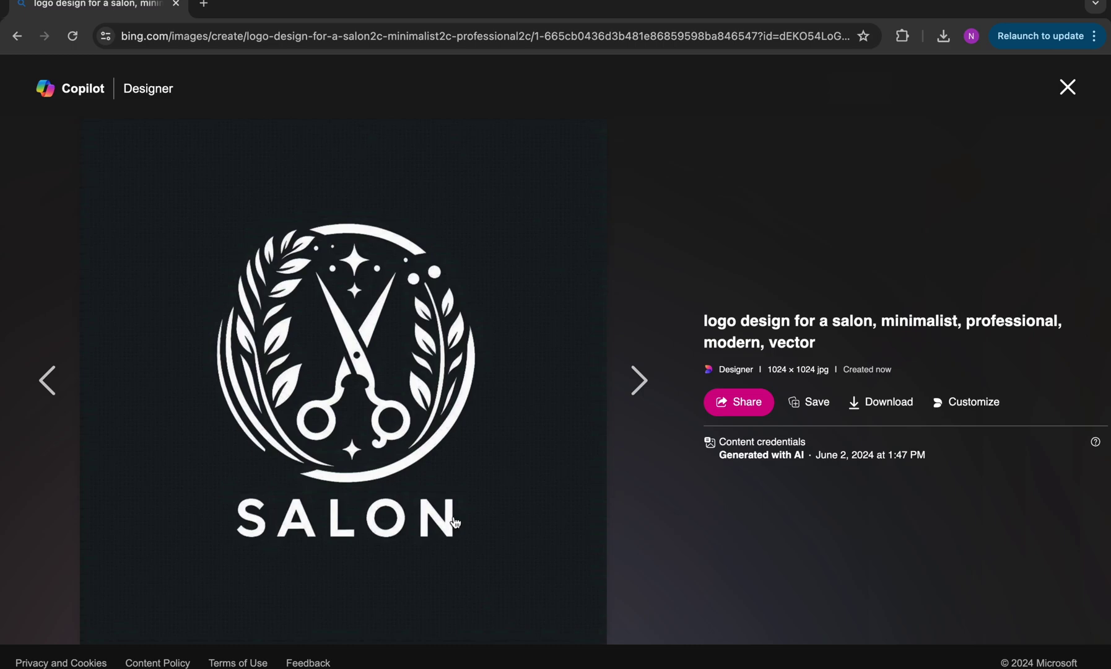
left_click(56, 387)
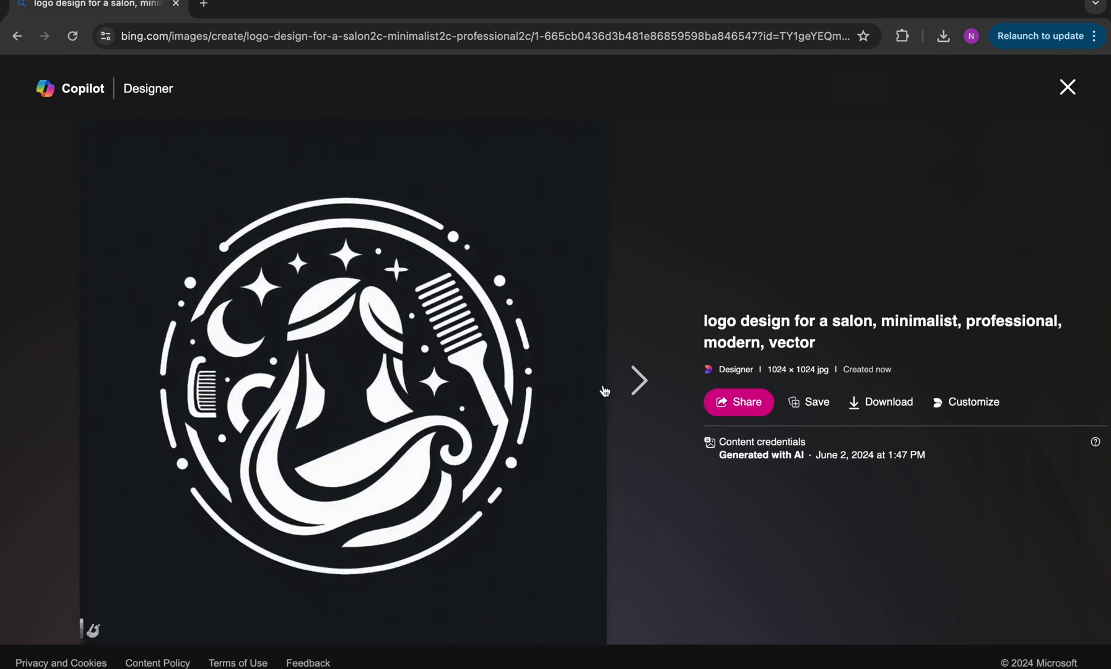
left_click(630, 379)
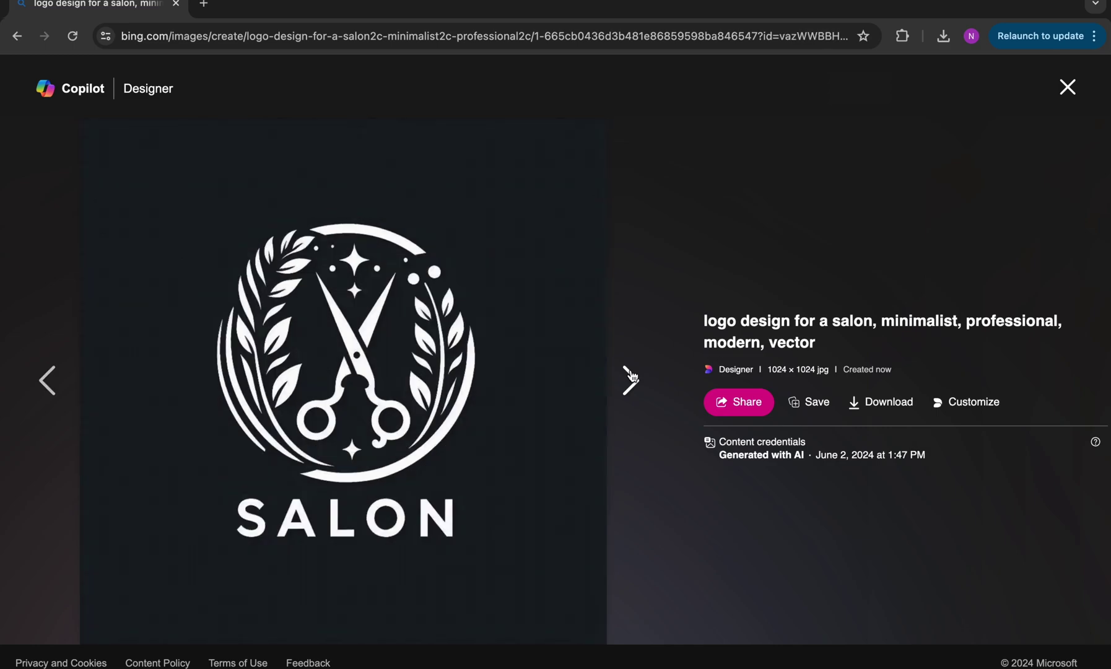
left_click(630, 379)
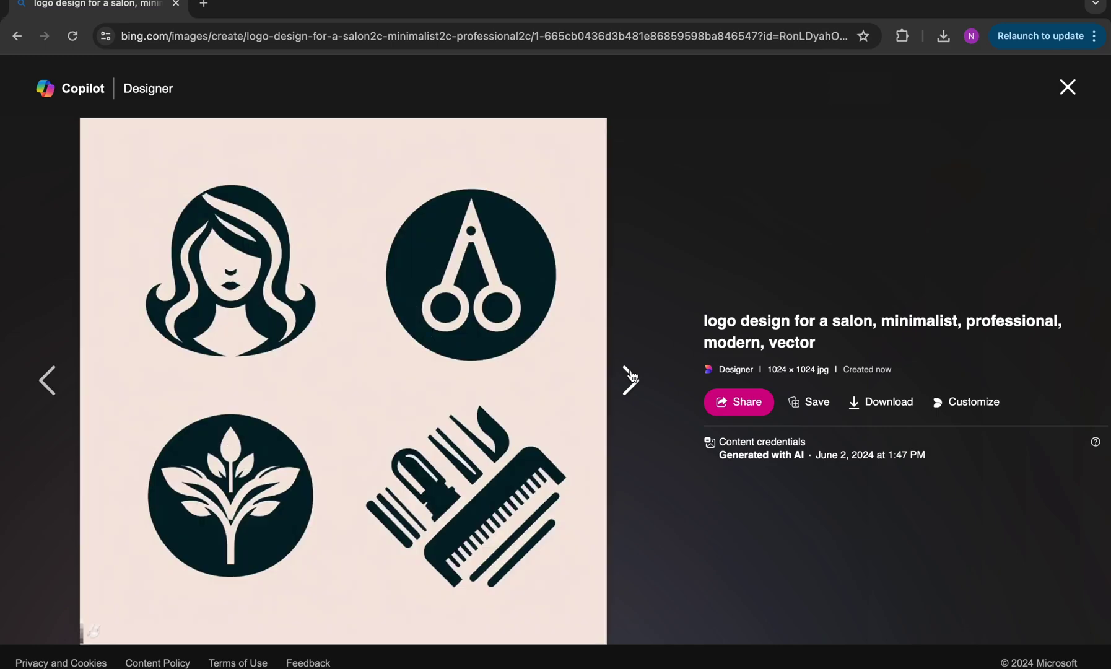
left_click(632, 376)
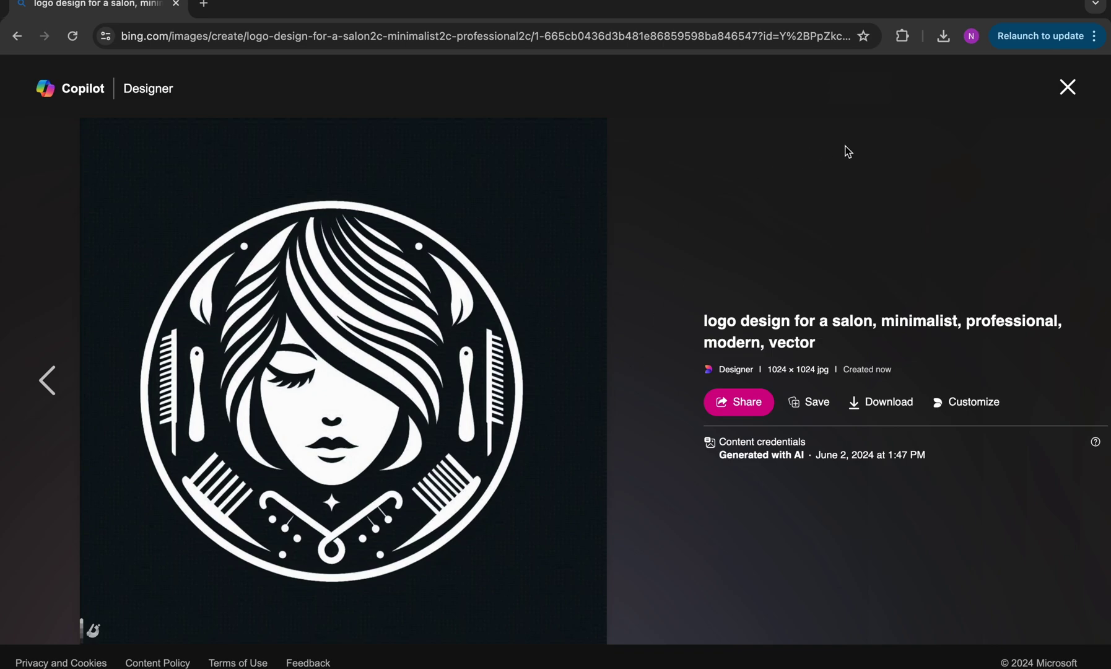
Generate logos from 'vector style logo for an off-road tour company, green jeep, minimalist, desert'
left_click(1068, 89)
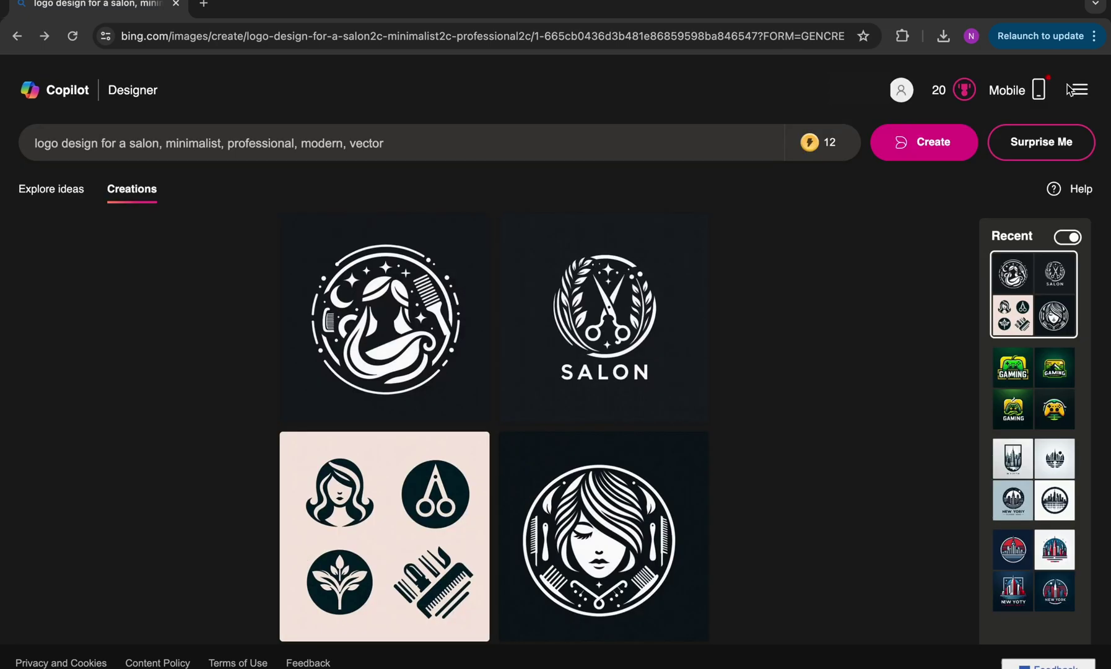
type("vector style")
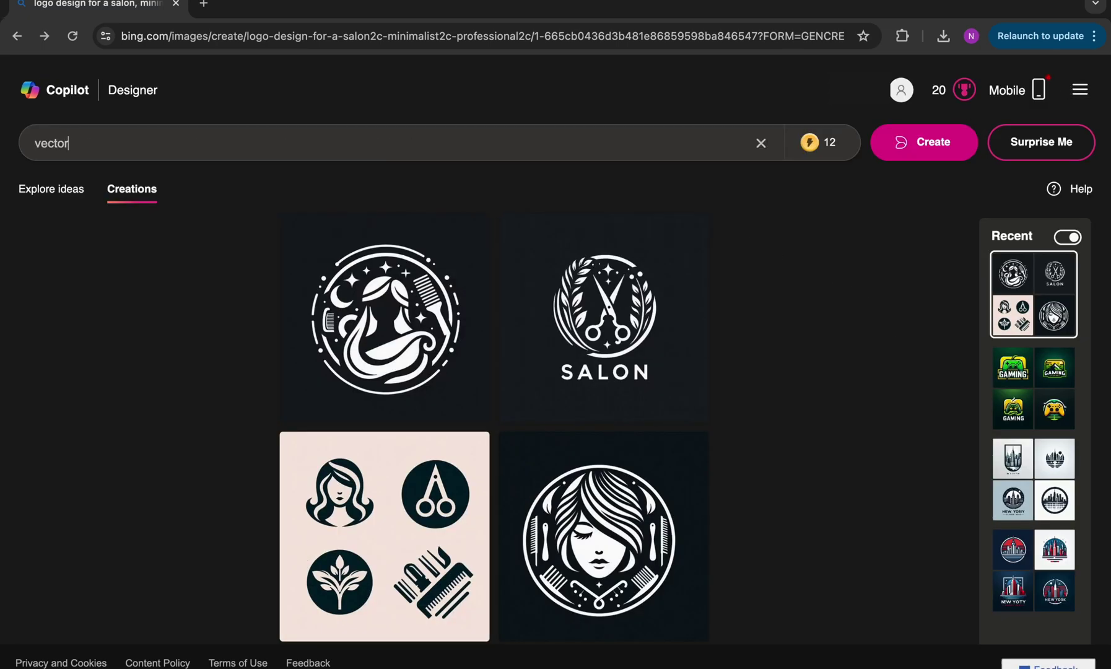
type(" logo for an off-road ")
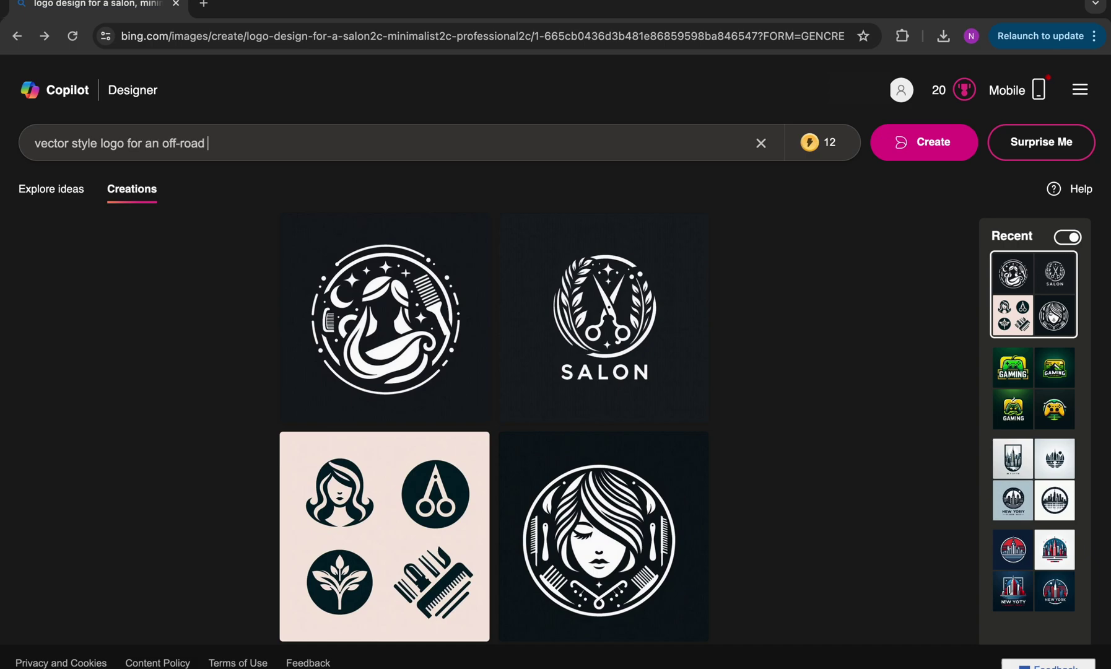
type("tour company, green jeep, minimalist")
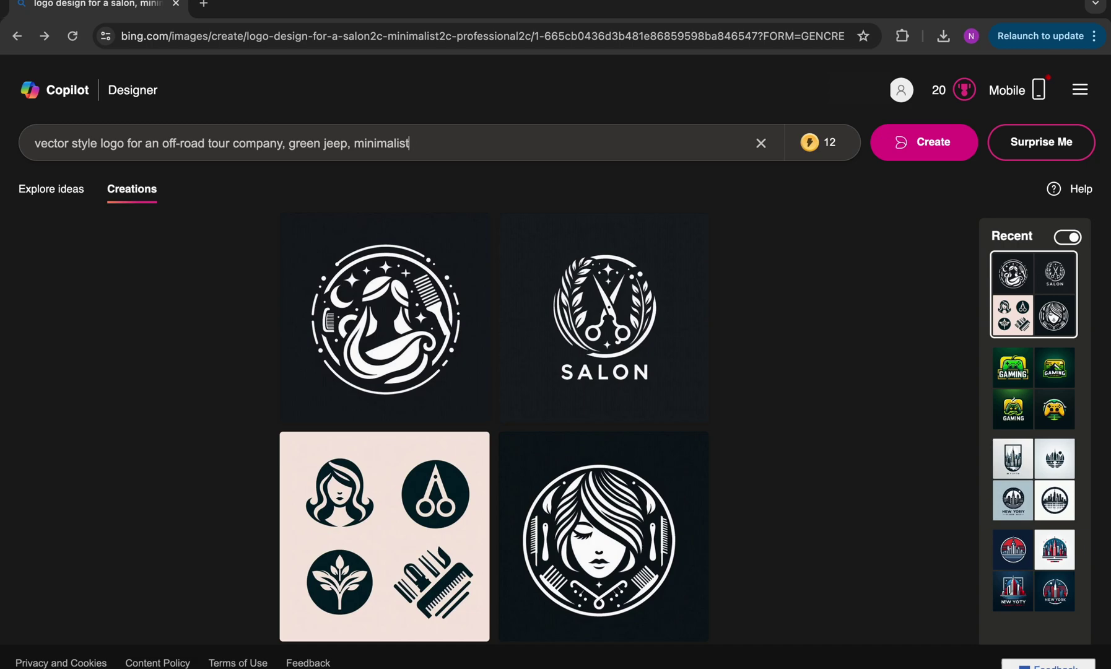
type(", desert")
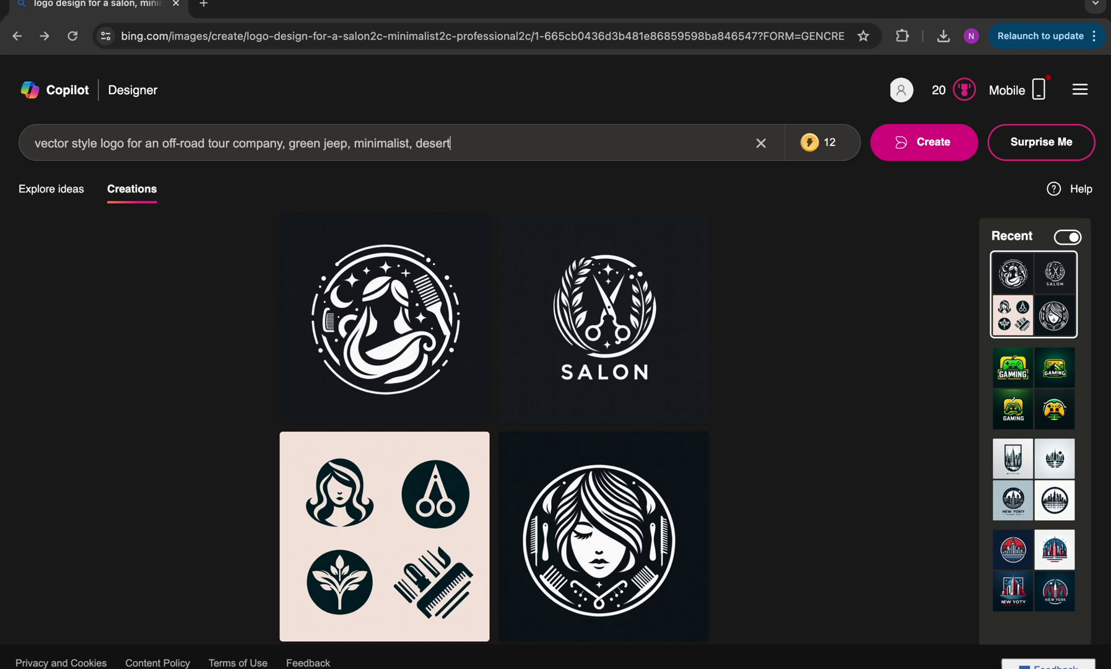
left_click(919, 149)
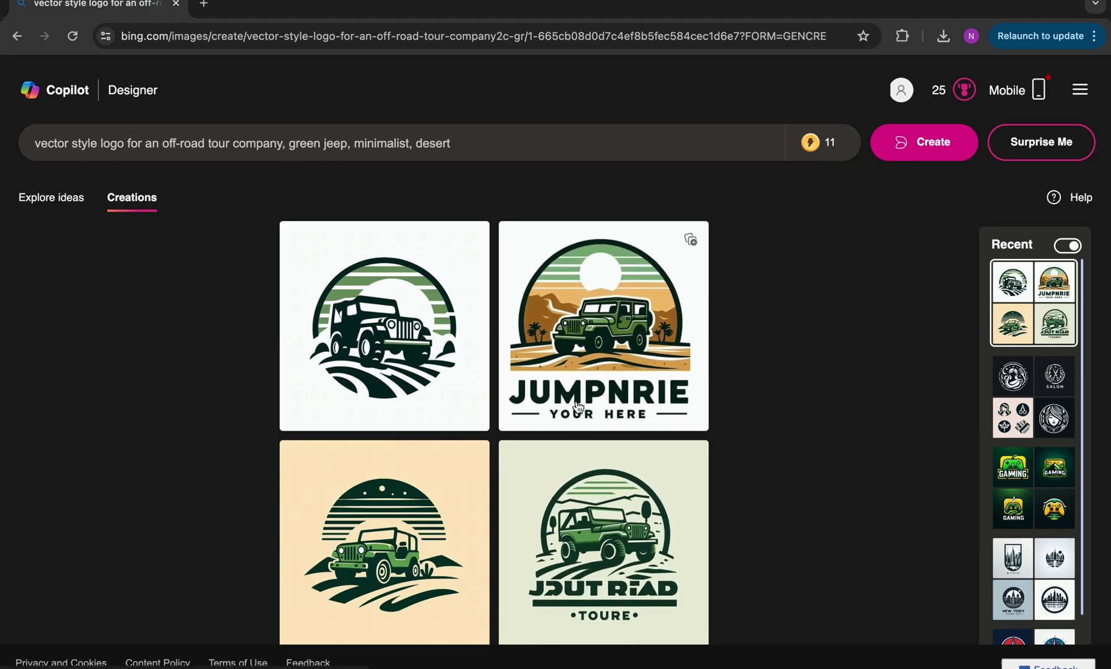
View the four jeep logos full size in turn, ending on the TOURE-lettered one
left_click(428, 352)
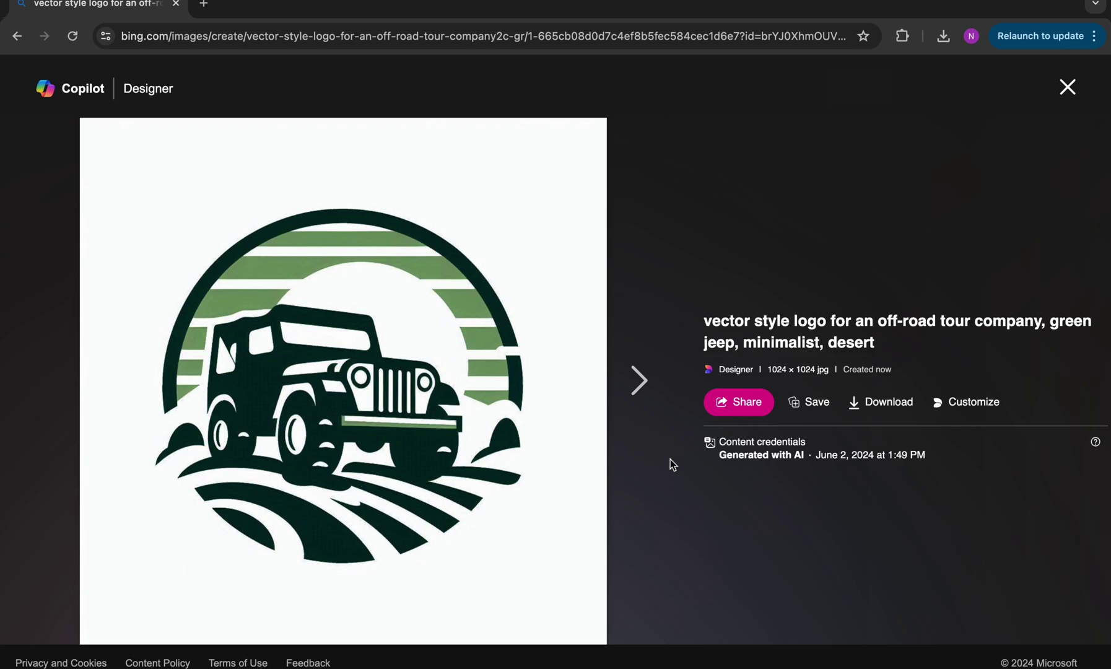
left_click(631, 379)
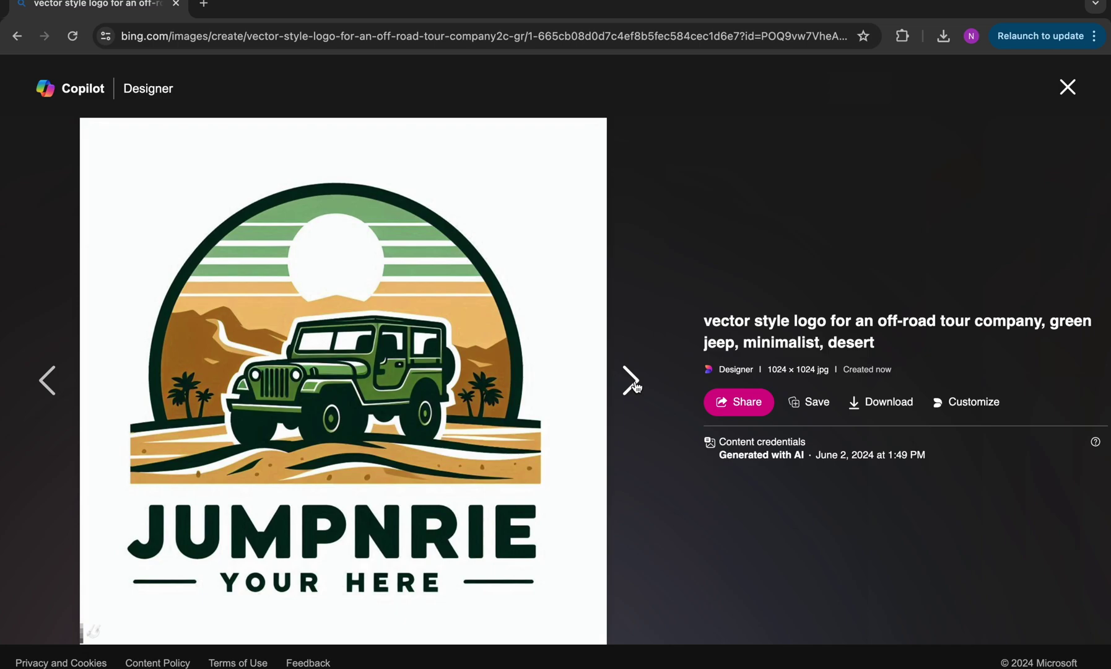
left_click(631, 380)
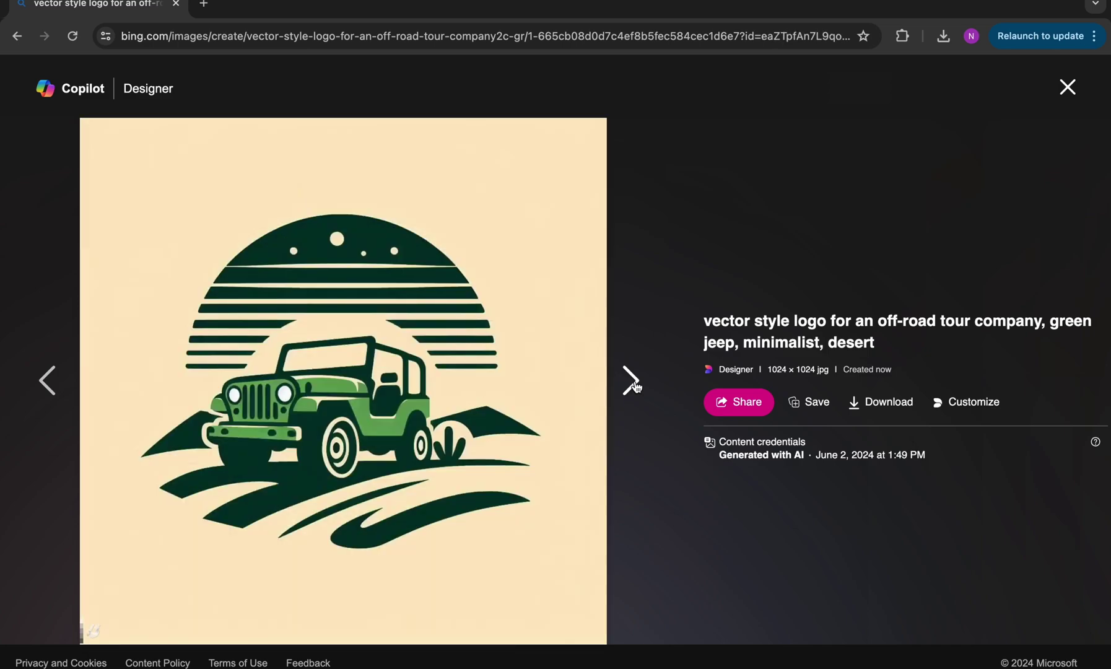
left_click(631, 380)
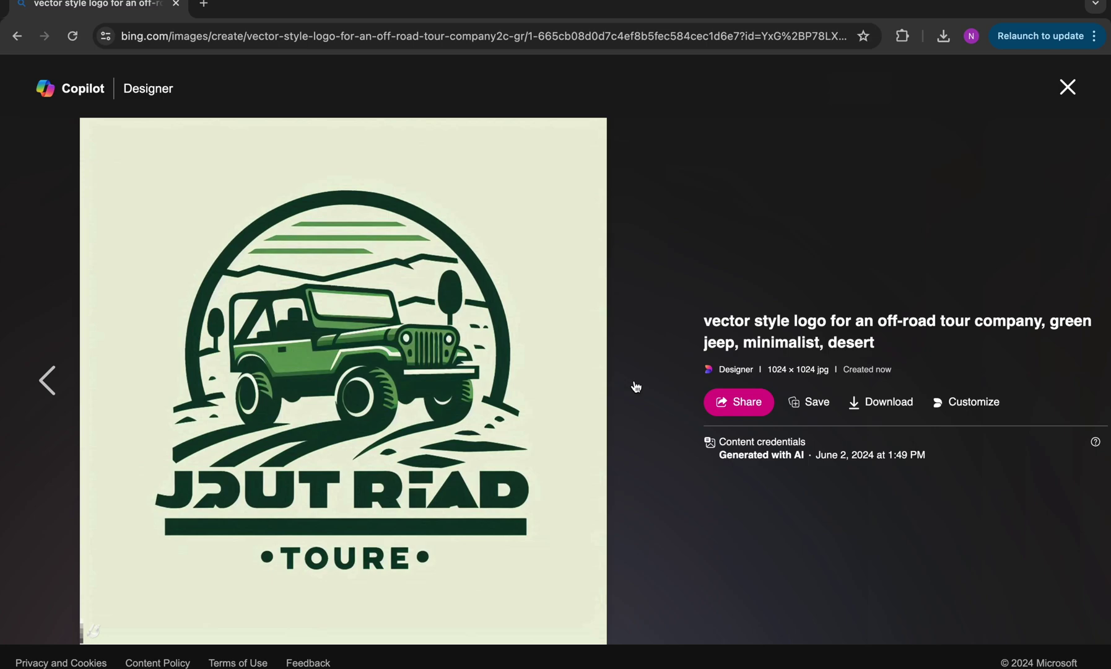
Download the TOURE jeep logo and then the JUMPNRIE jeep logo as JPEG files
left_click(876, 404)
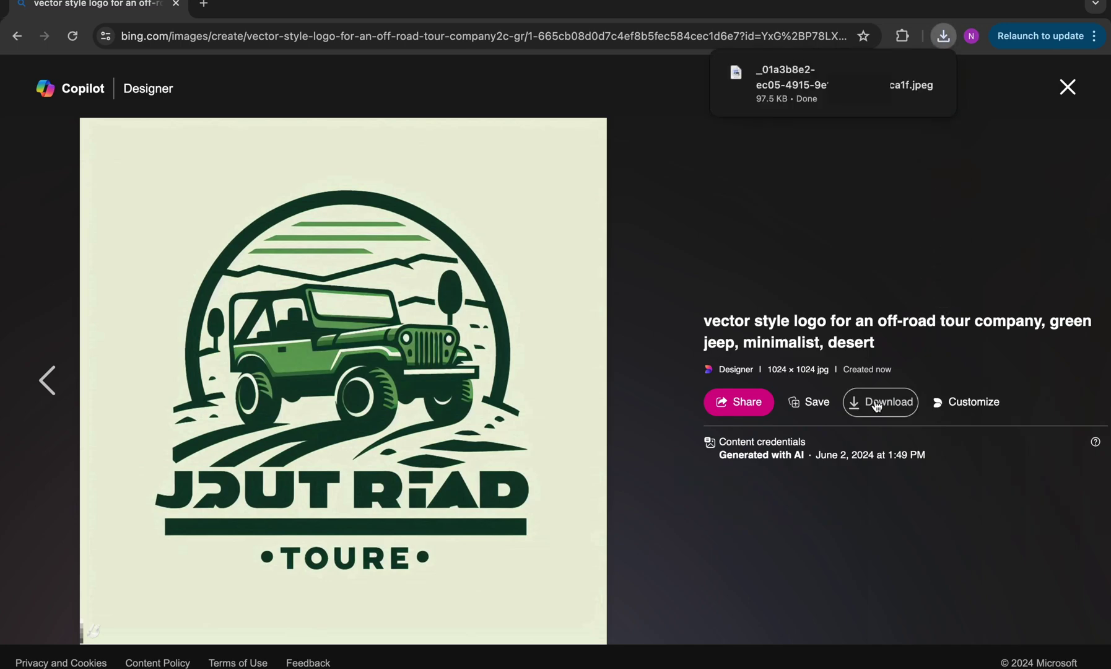
left_click(1068, 87)
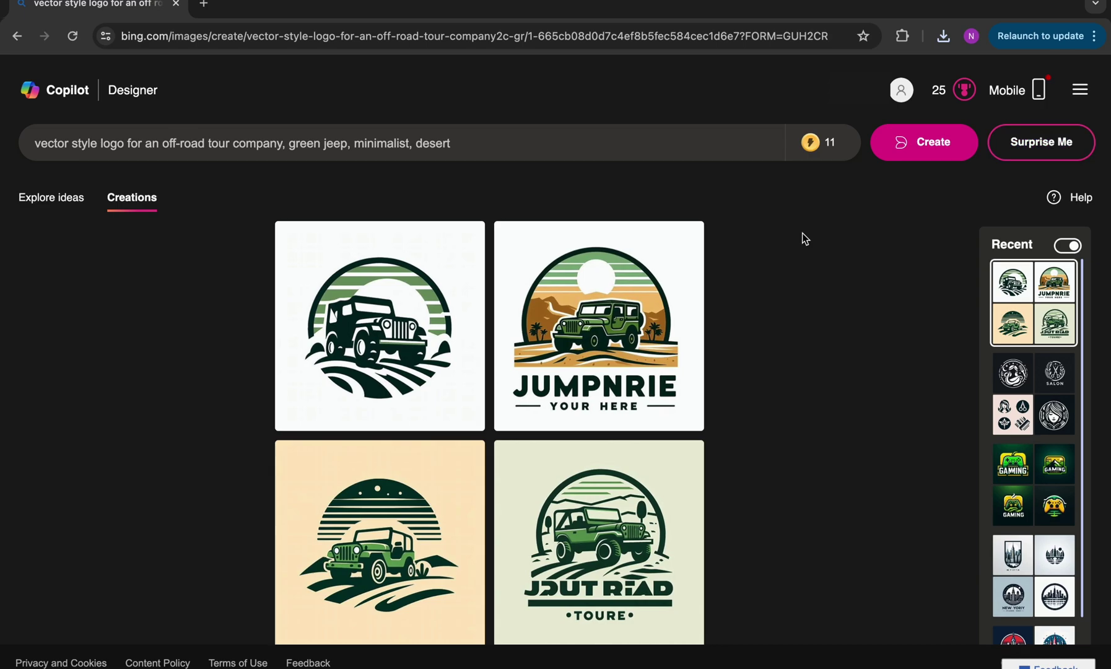
left_click(640, 285)
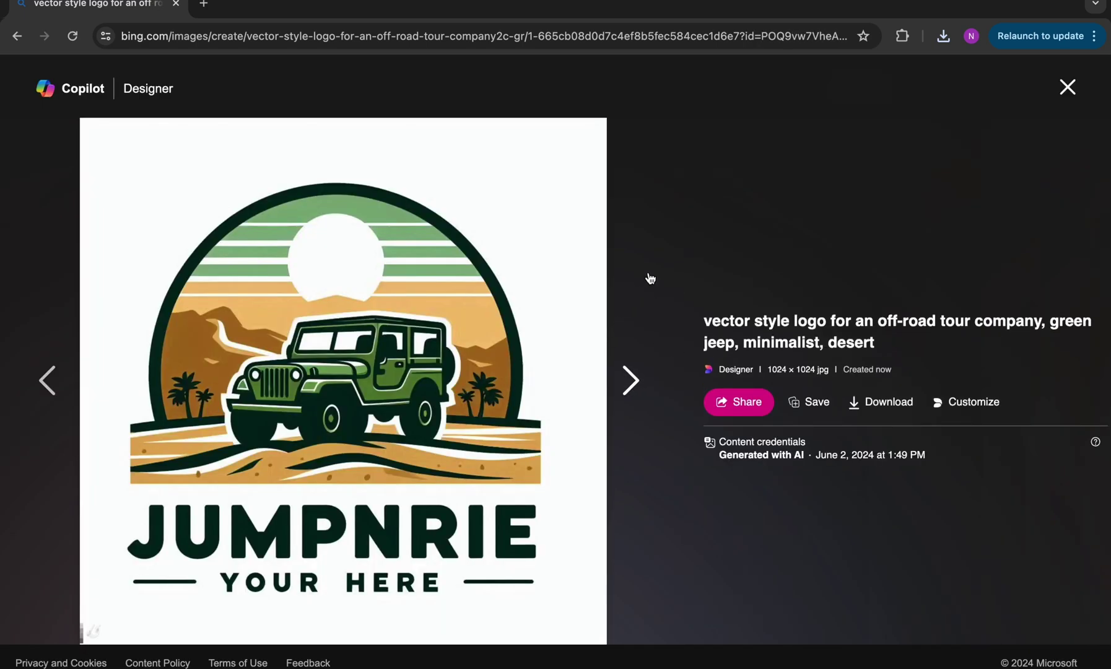
left_click(899, 405)
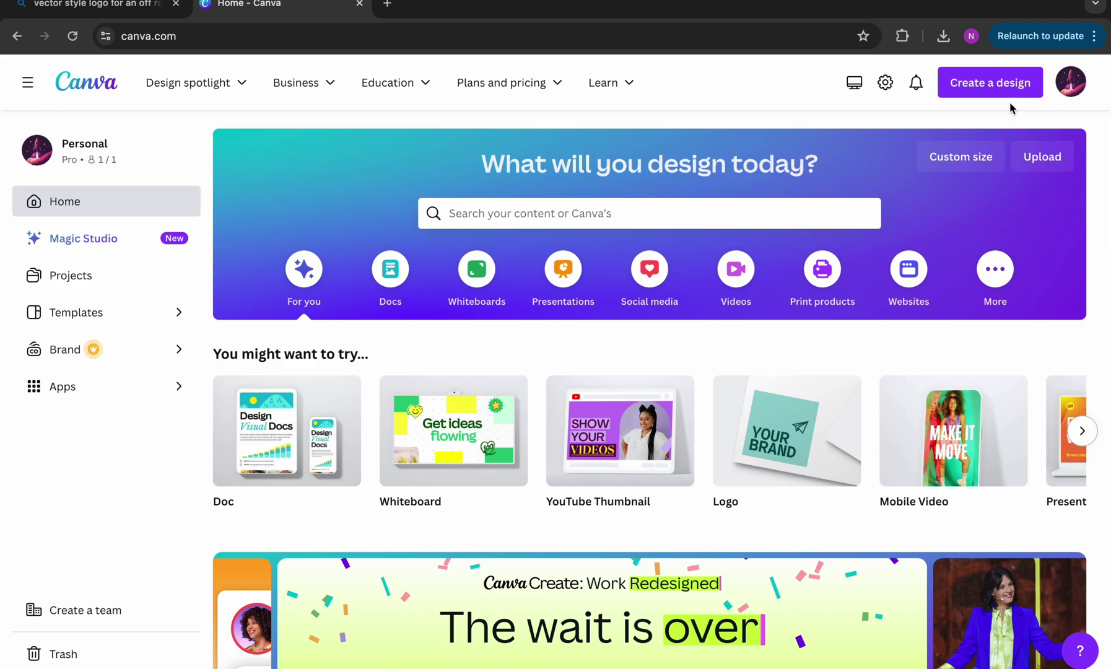
Create a new custom-size Canva design of 1200 × 1200 px
left_click(990, 92)
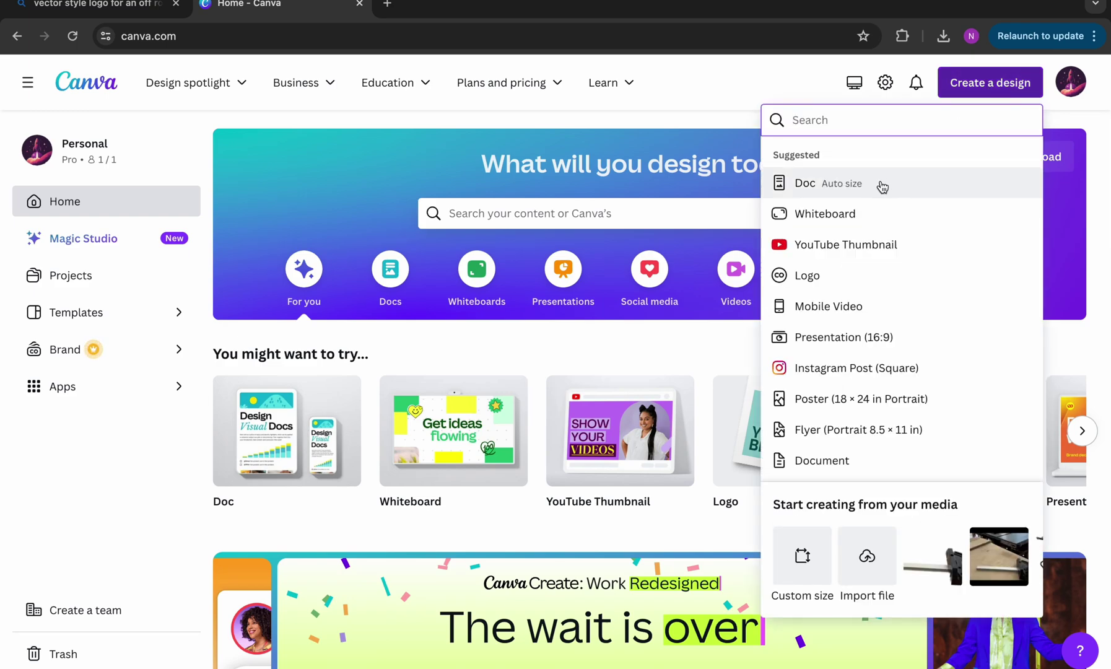
left_click(805, 559)
type("1")
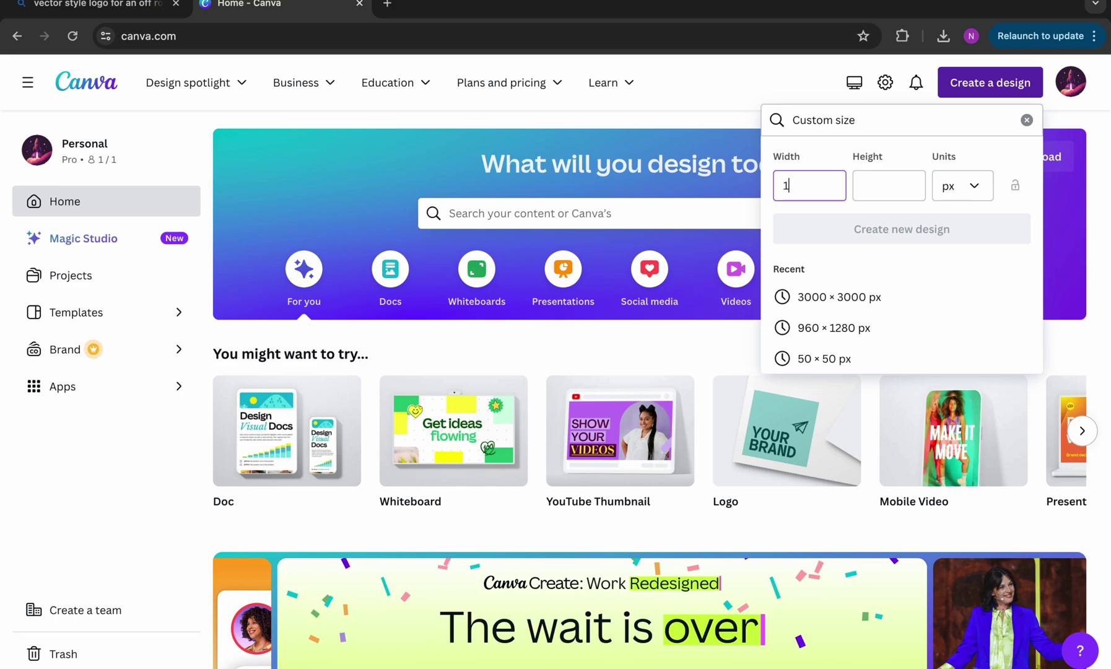
type("200")
key("Tab")
type("1220")
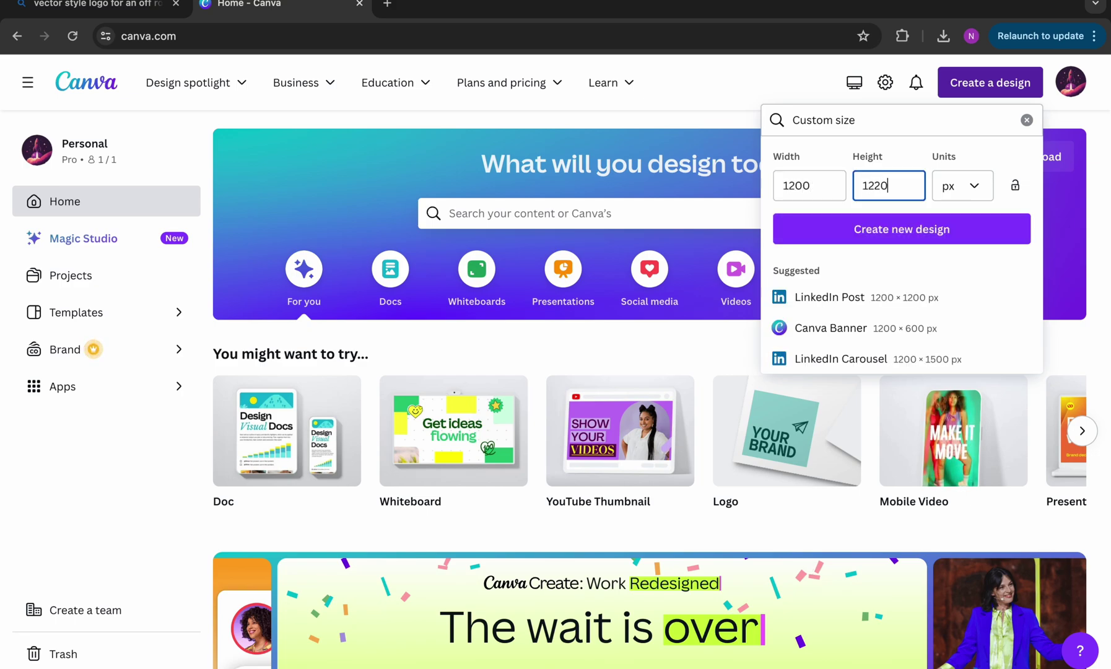
type("0")
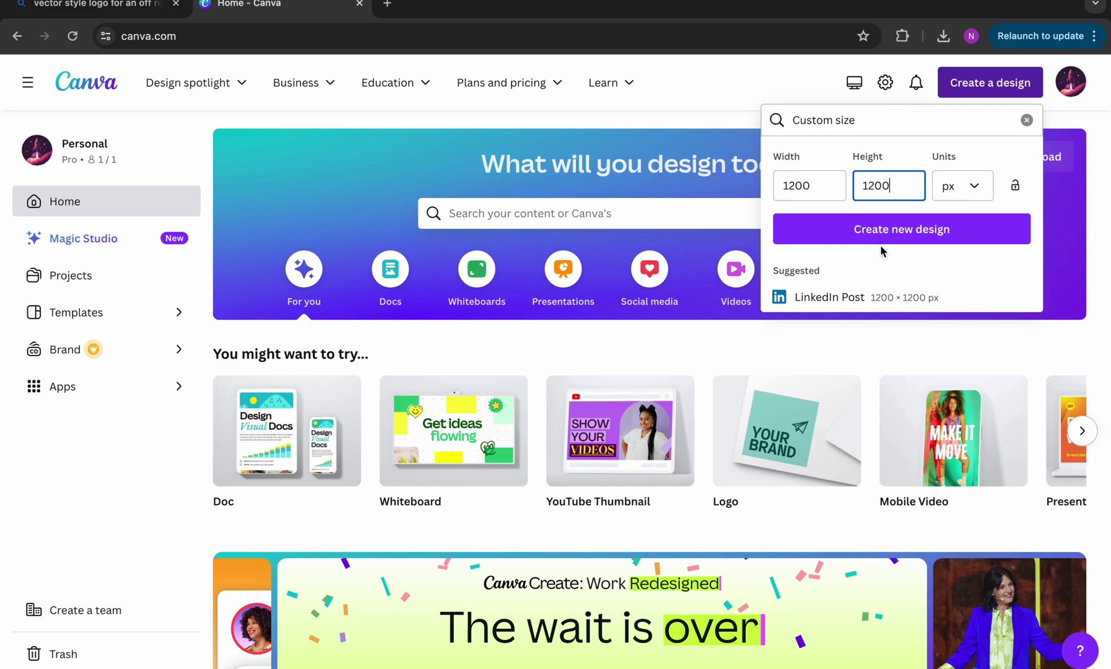
left_click(882, 242)
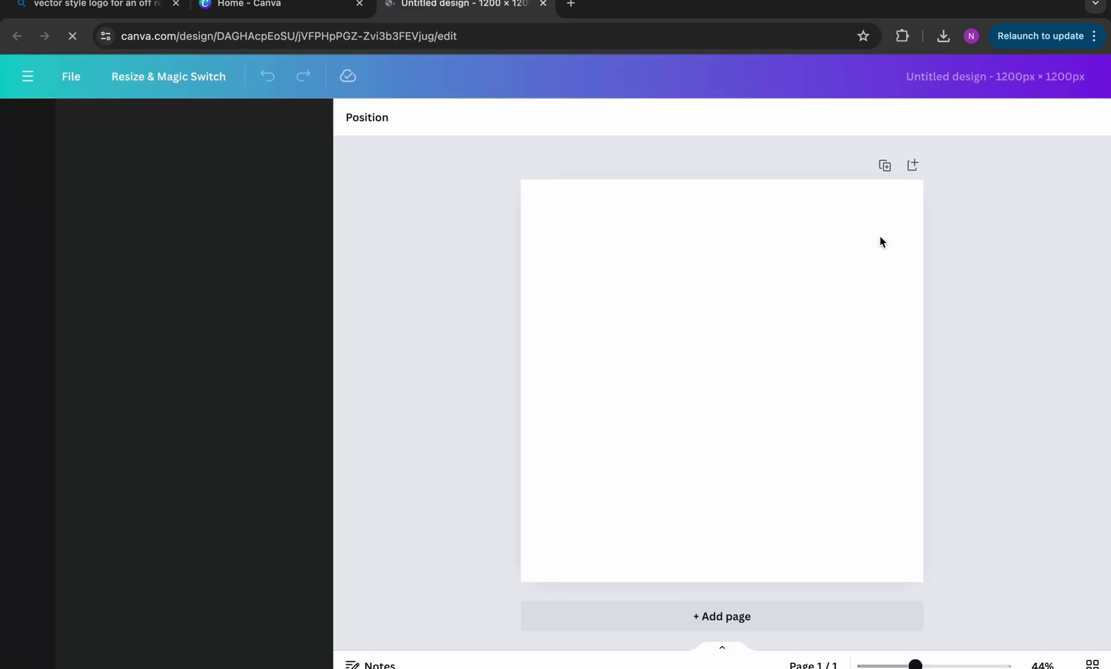
Paste the JUMPNRIE jeep logo and resize it from the top-left corner to fill the page
left_click(27, 180)
key("ctrl+v")
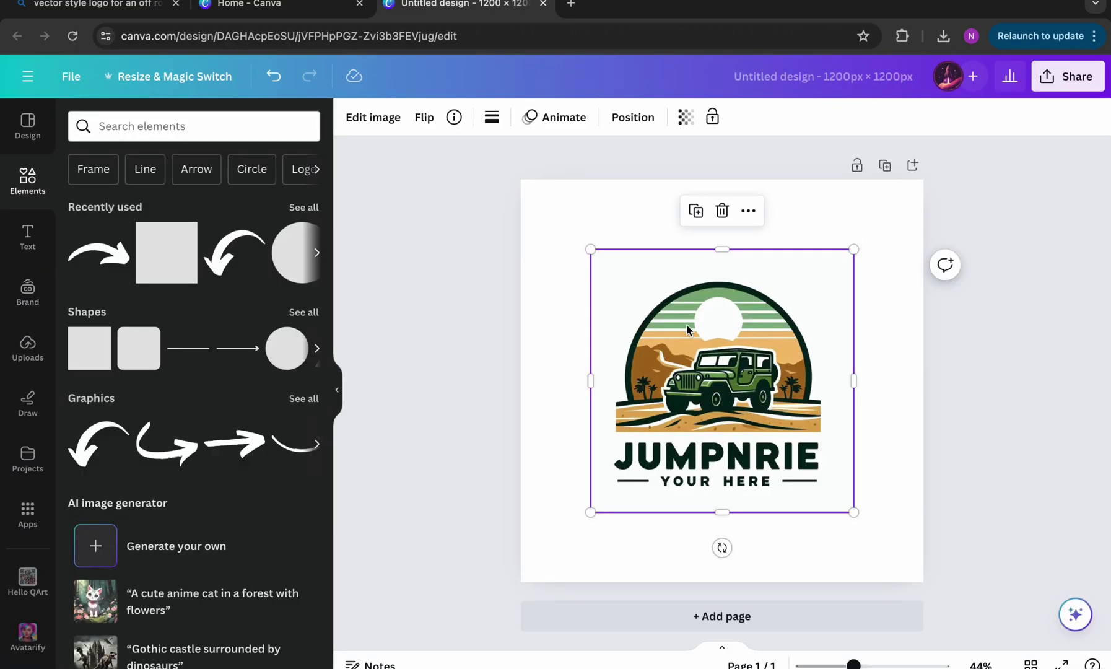
left_click_drag(616, 236, 616, 257)
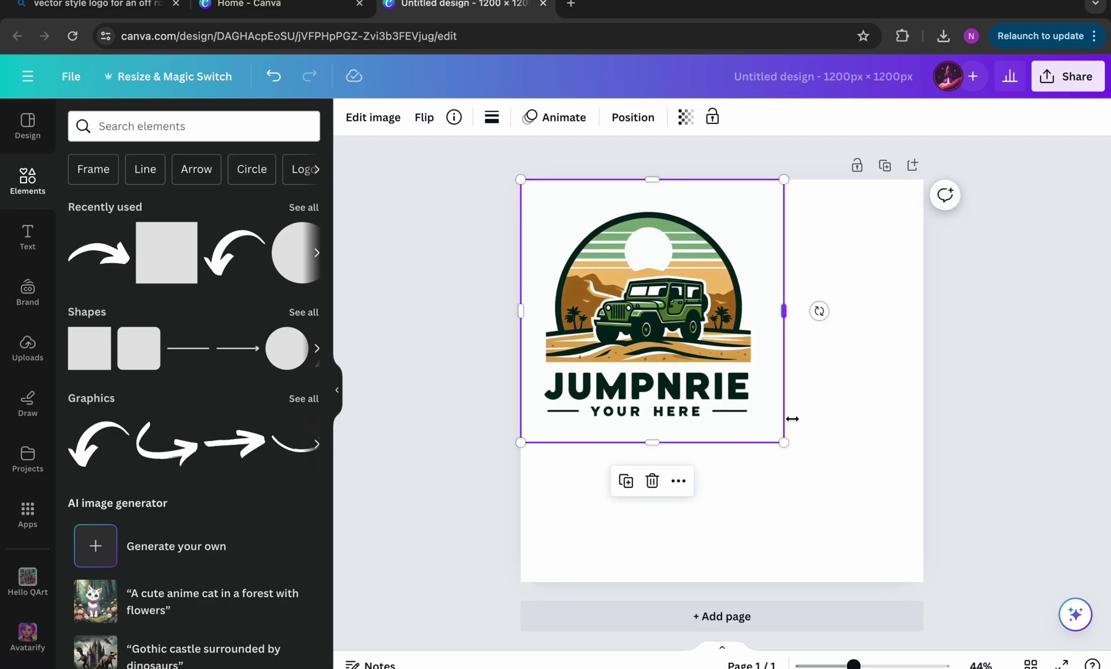
left_click_drag(784, 440, 923, 581)
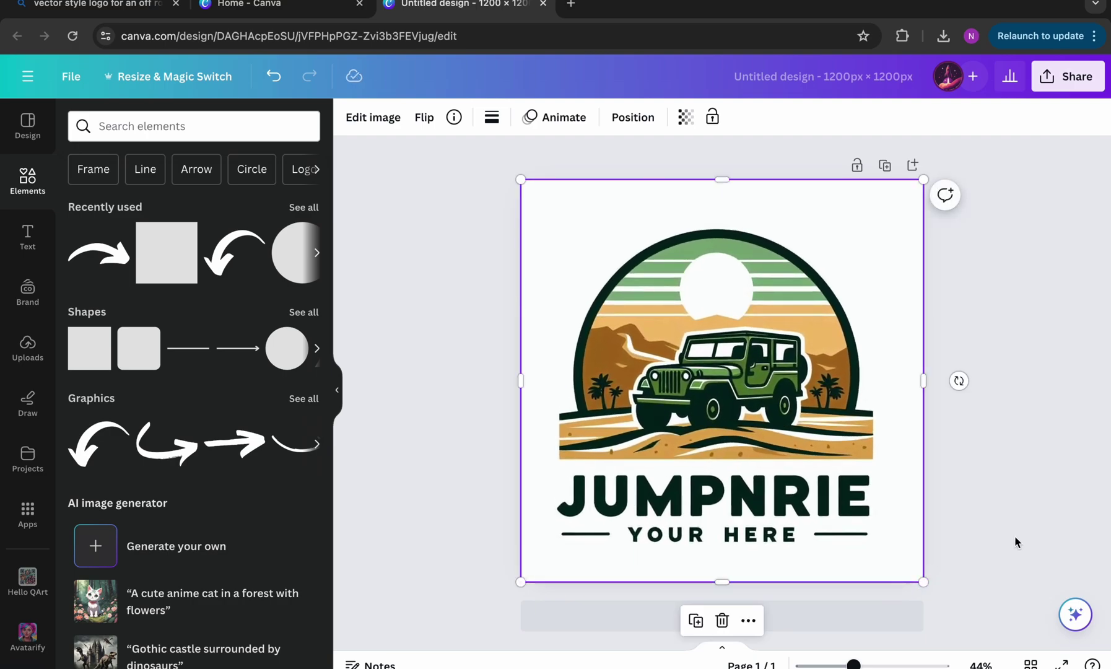
left_click(1016, 543)
Add a square and stretch it into a rectangle covering the whole JUMPNRIE word
left_click(172, 241)
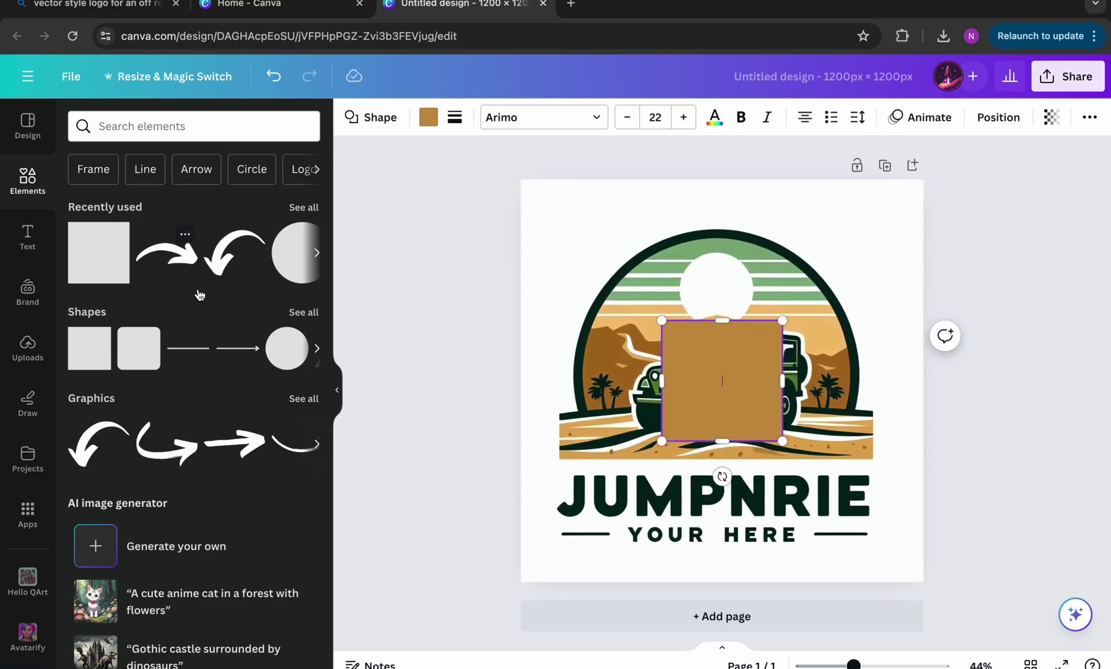
left_click(633, 494)
left_click_drag(706, 392, 596, 534)
left_click_drag(608, 589, 608, 551)
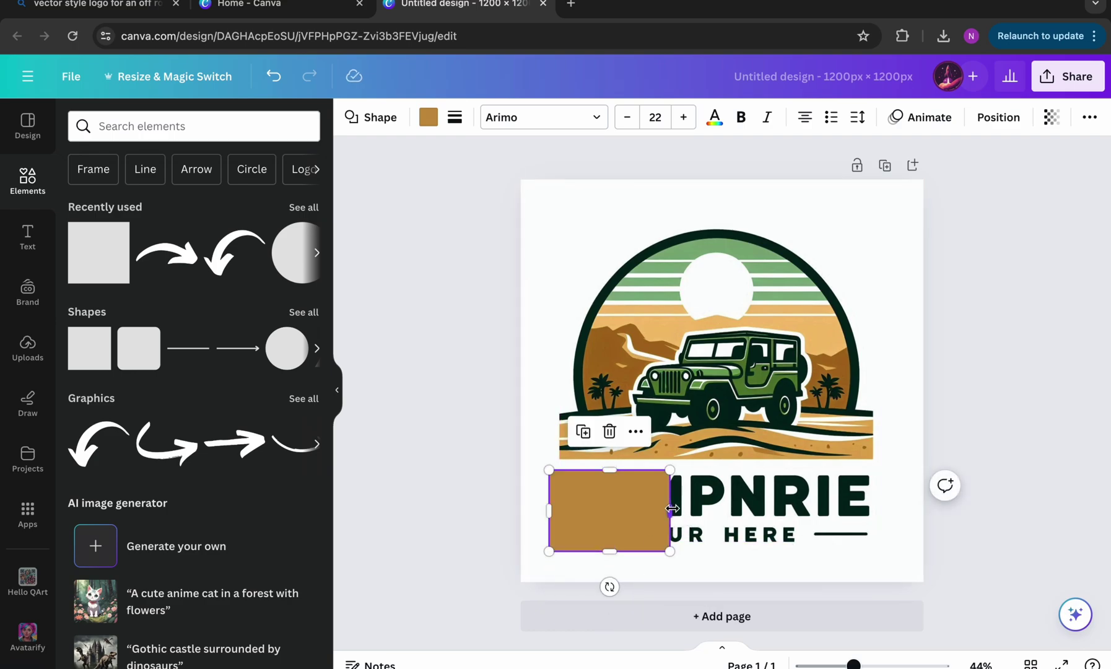
left_click_drag(672, 509, 881, 505)
left_click_drag(710, 551, 713, 519)
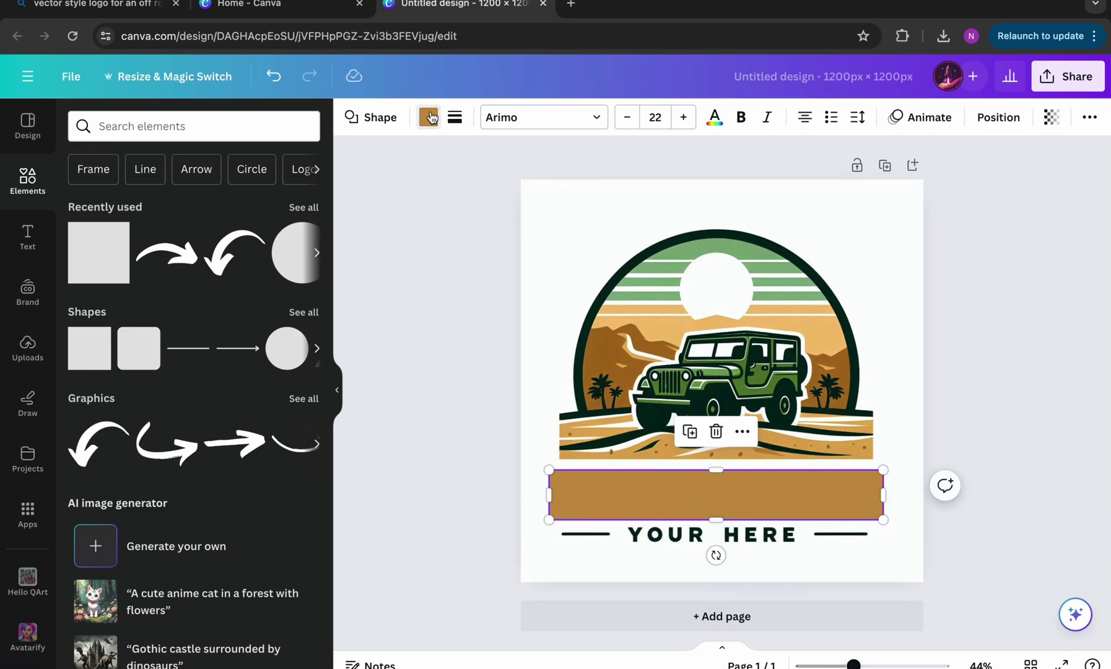
Fill the cover rectangle with a document colour so it blends as a blank box
left_click(432, 118)
left_click(258, 214)
left_click(467, 288)
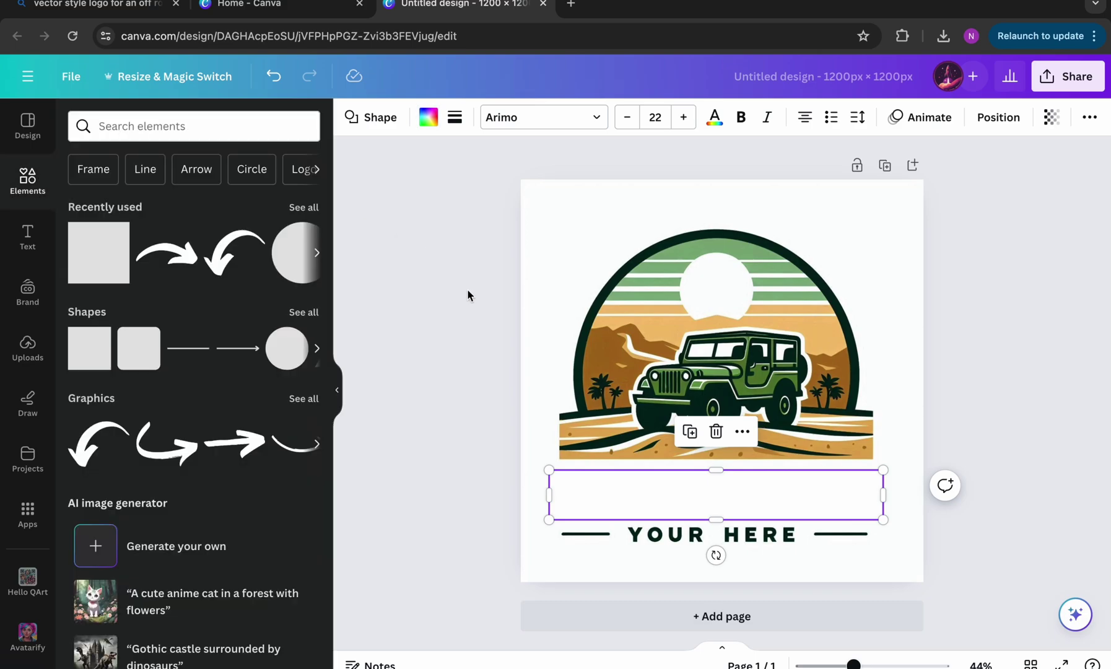
left_click(536, 358)
left_click(468, 396)
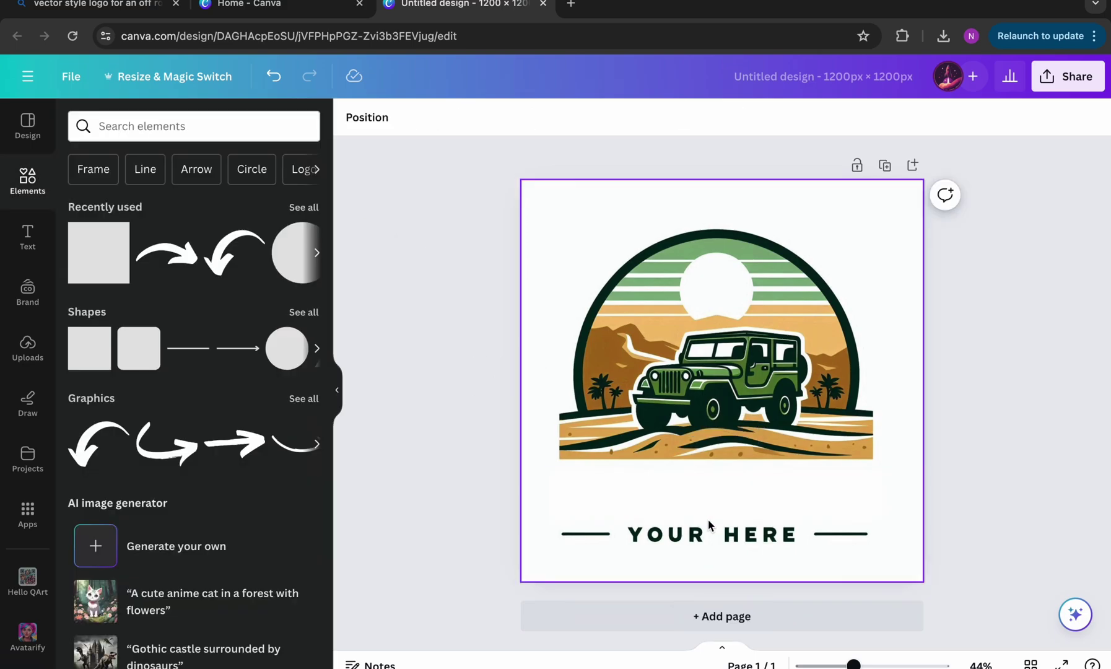
Move the blank box over YOUR and narrow it so HERE and the side lines show
left_click(710, 503)
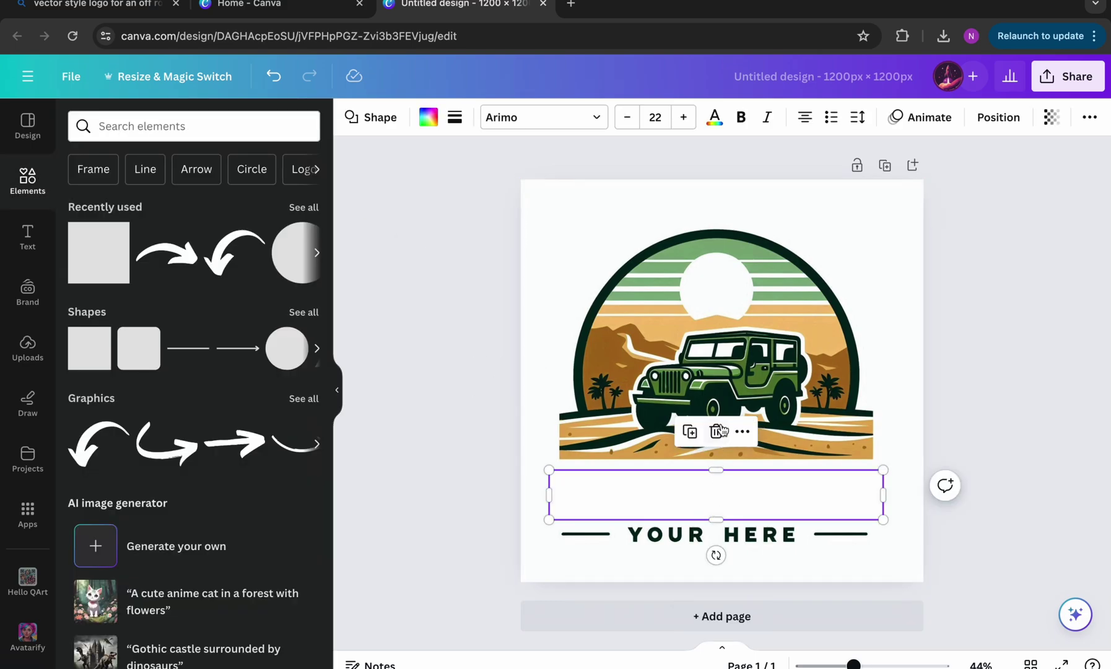
left_click_drag(721, 503, 726, 531)
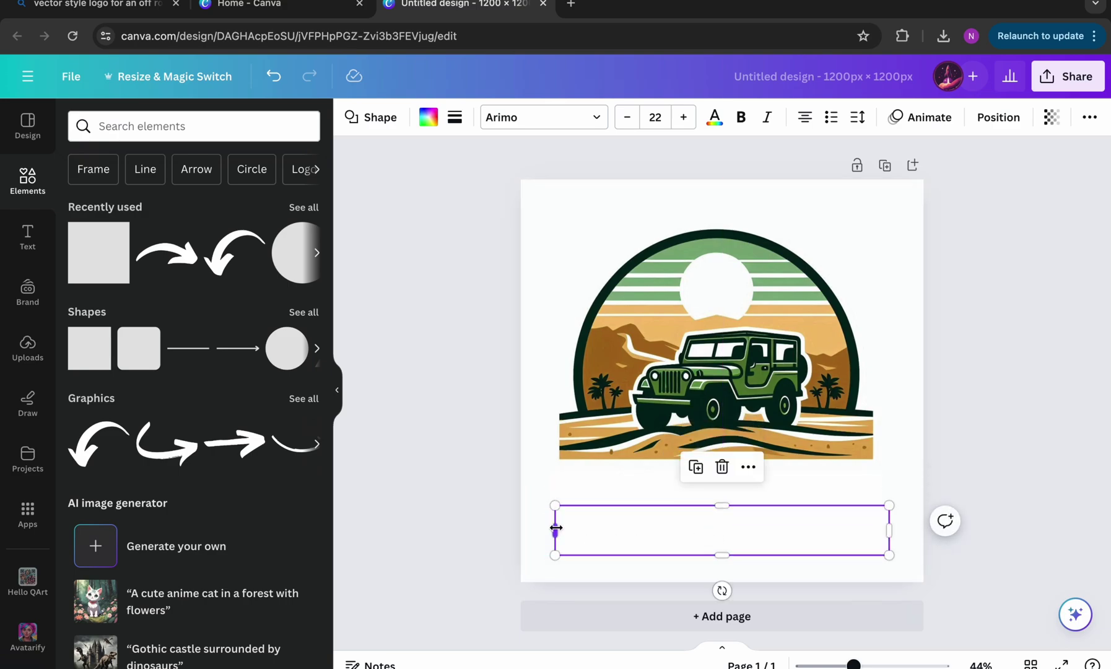
left_click_drag(556, 527, 621, 528)
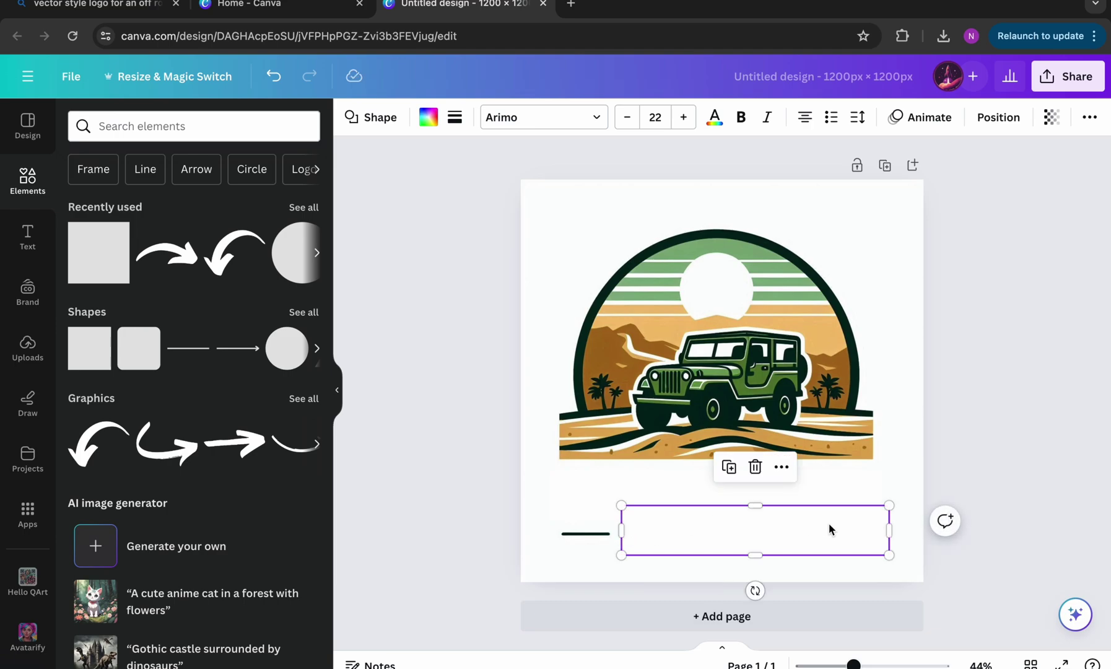
left_click_drag(886, 531, 723, 533)
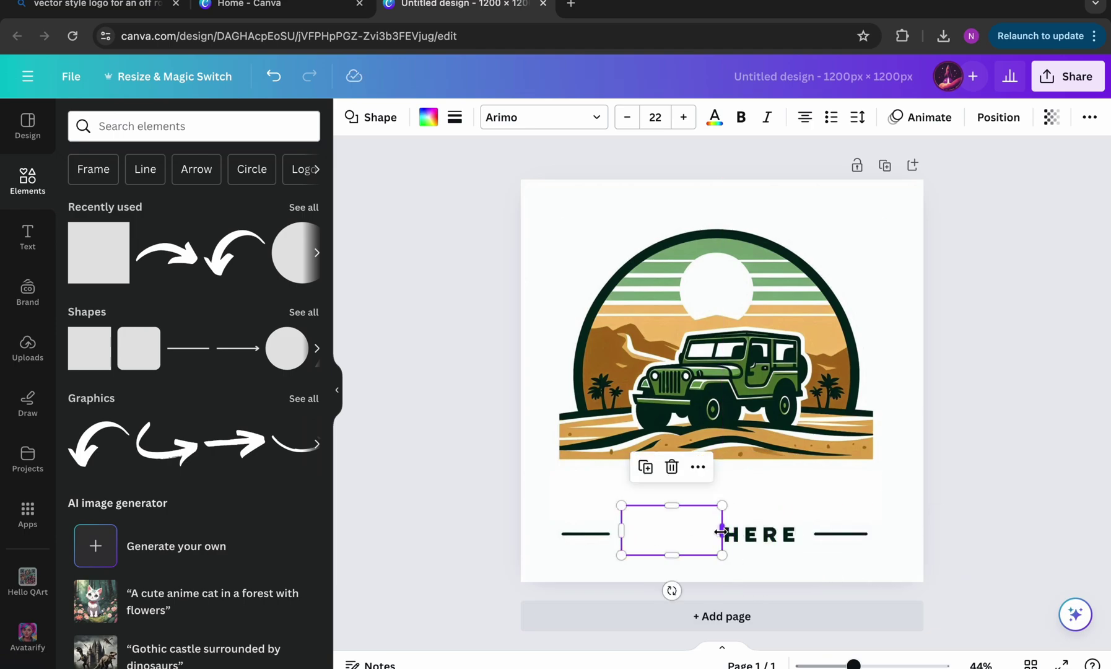
left_click(508, 481)
left_click(27, 235)
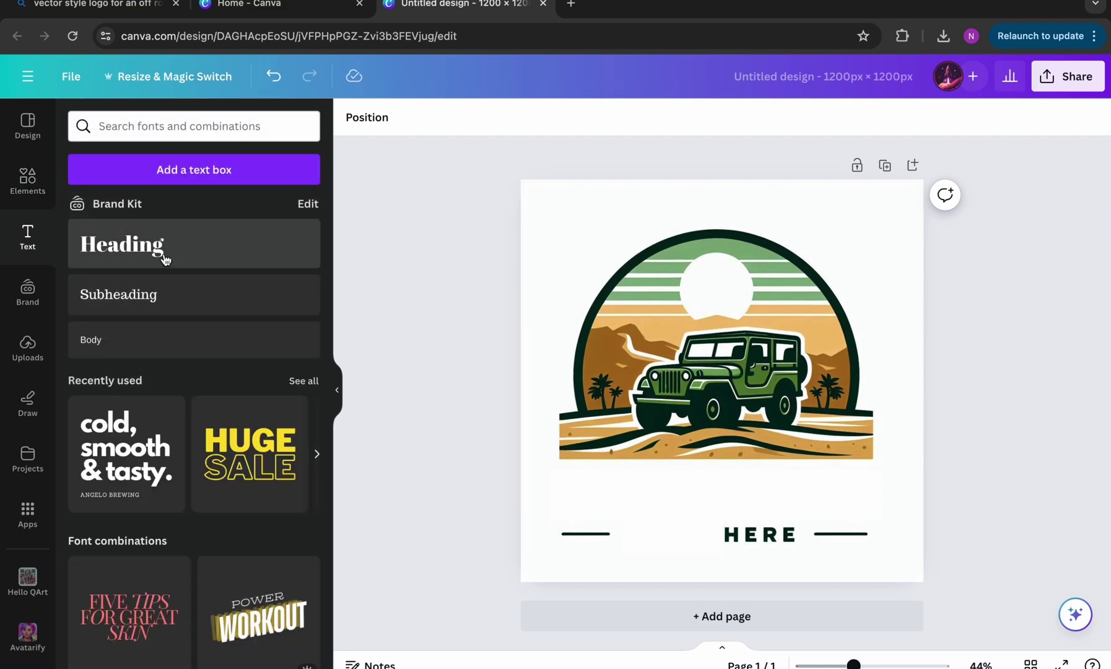
Add a size 66.6 Lovelo heading above HERE and paste in 'JEEP TOURS'
left_click(165, 259)
double_click(746, 384)
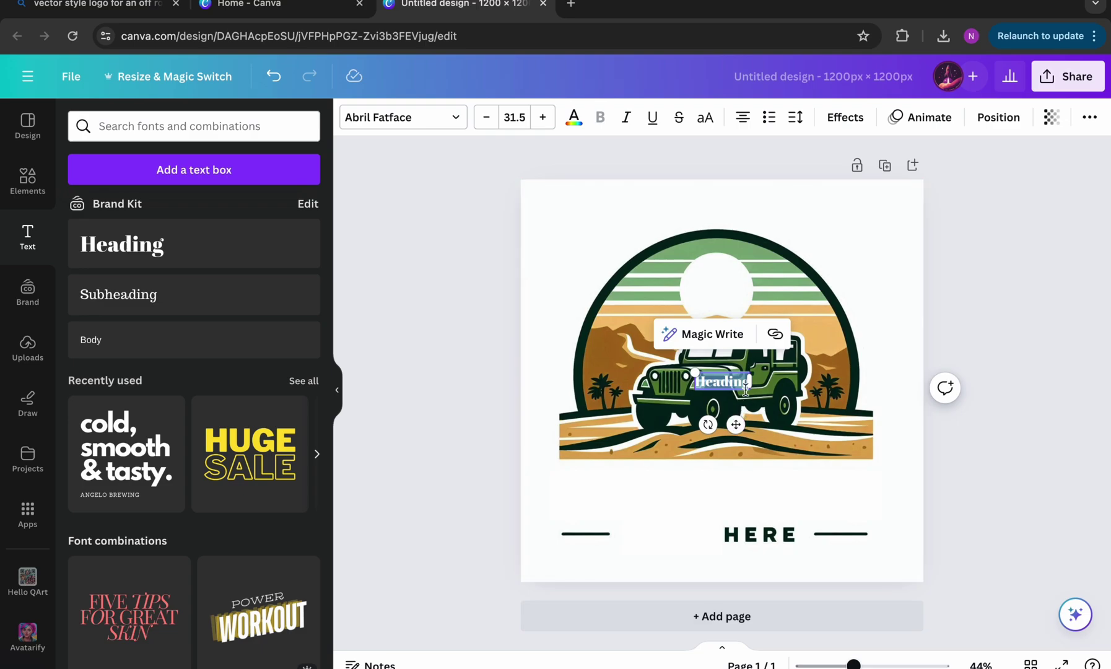
left_click_drag(696, 373, 635, 354)
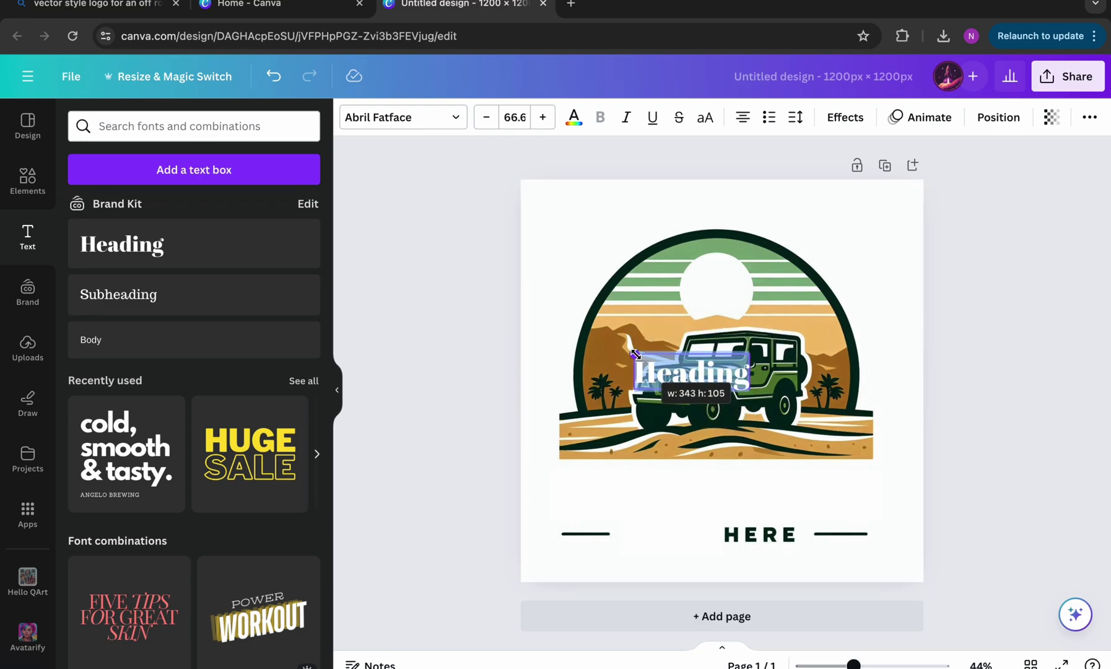
left_click(456, 123)
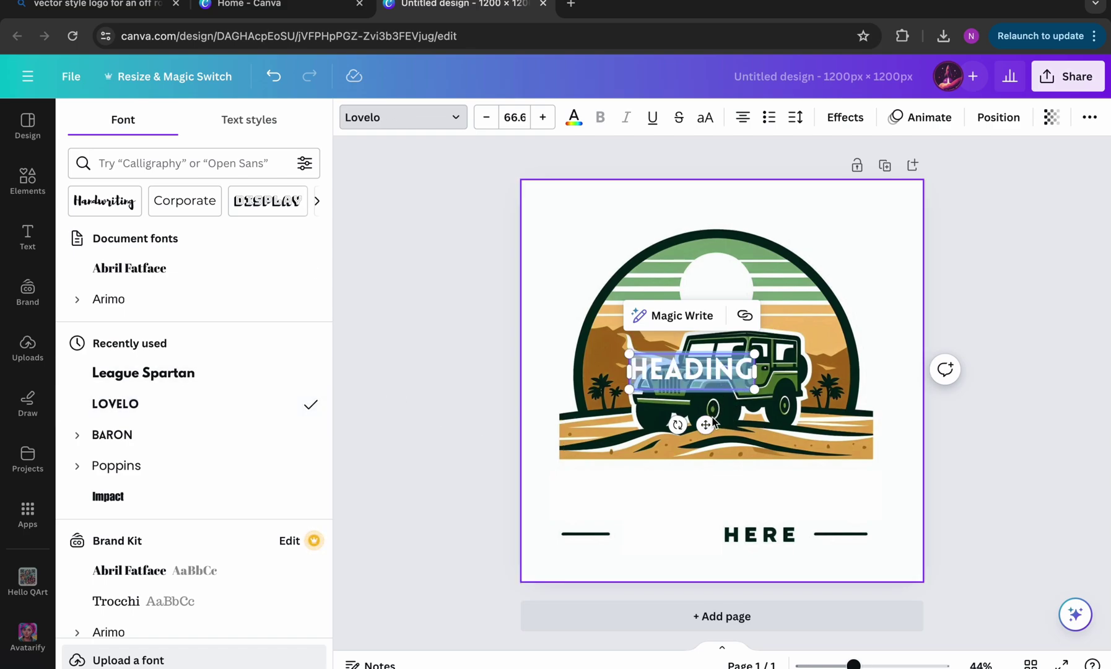
left_click_drag(707, 425, 822, 553)
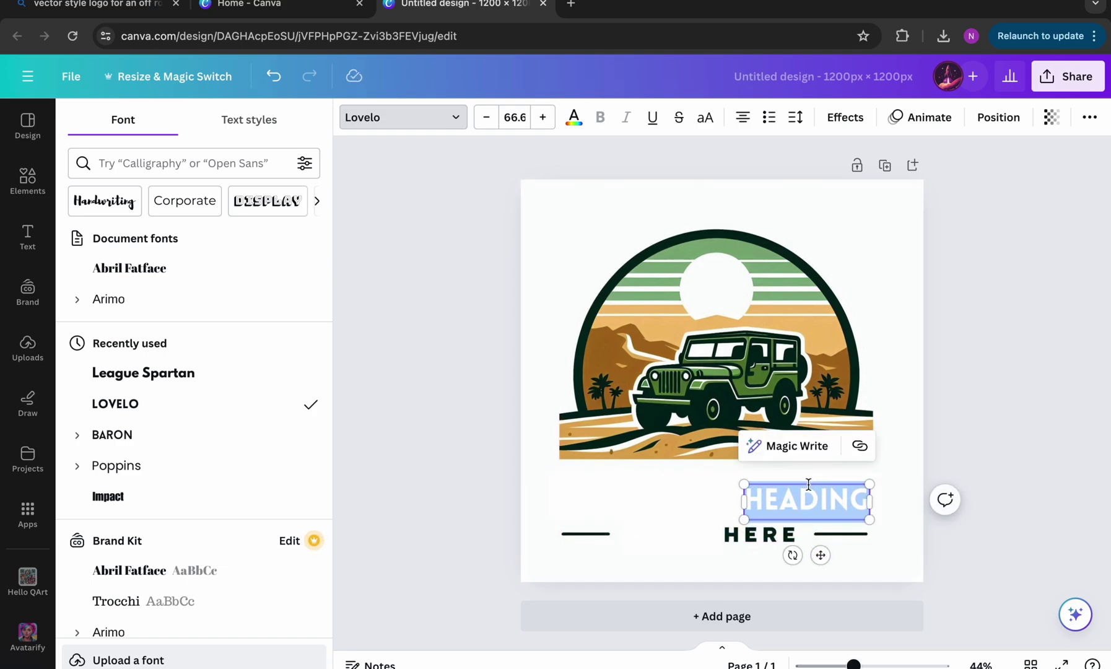
key("BackSpace")
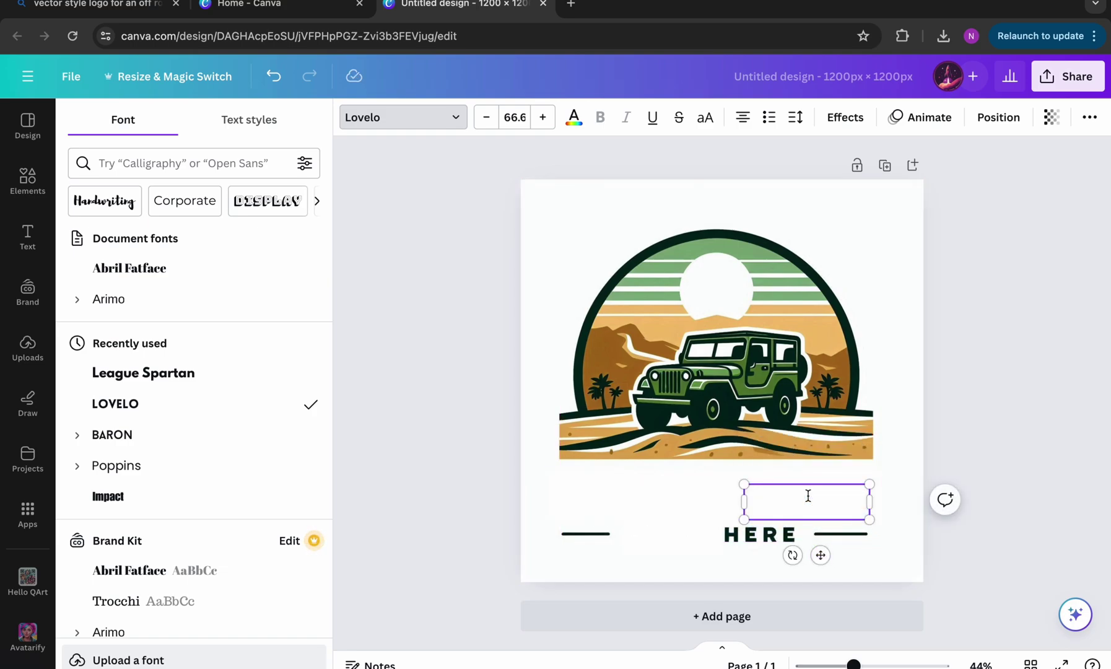
key("ctrl+z")
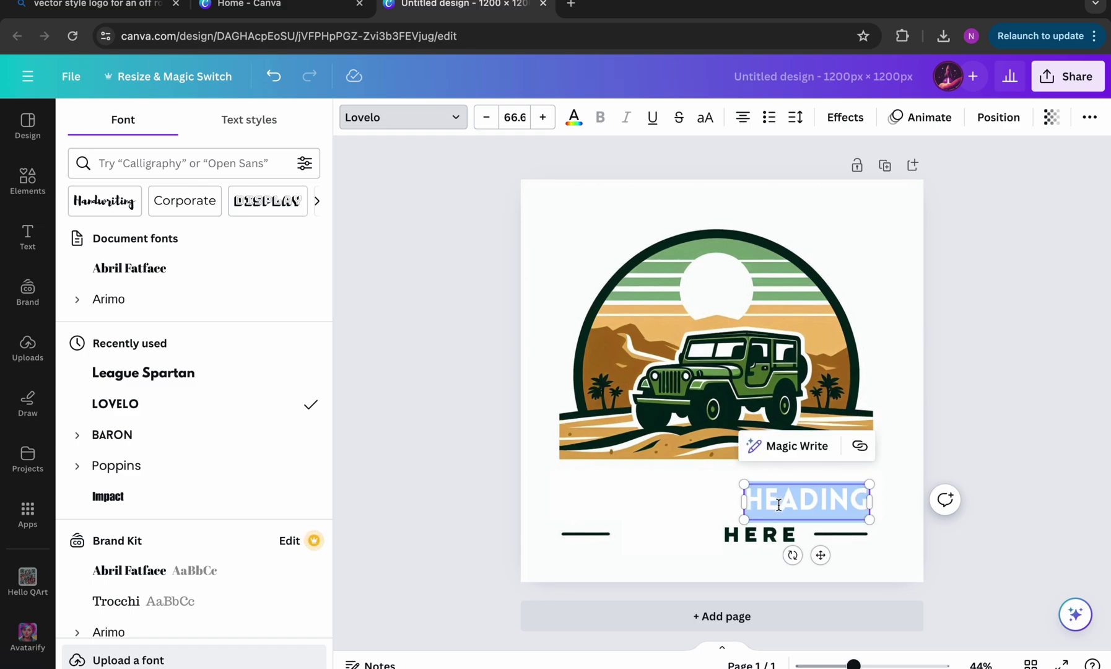
key("BackSpace")
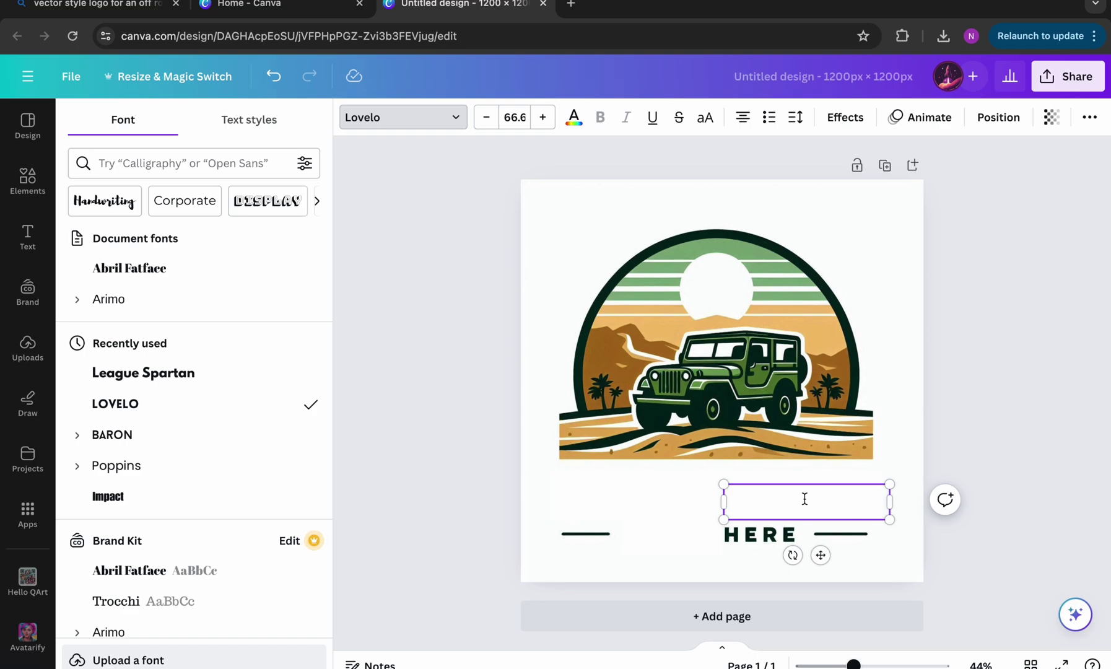
type("JEEP TOURS")
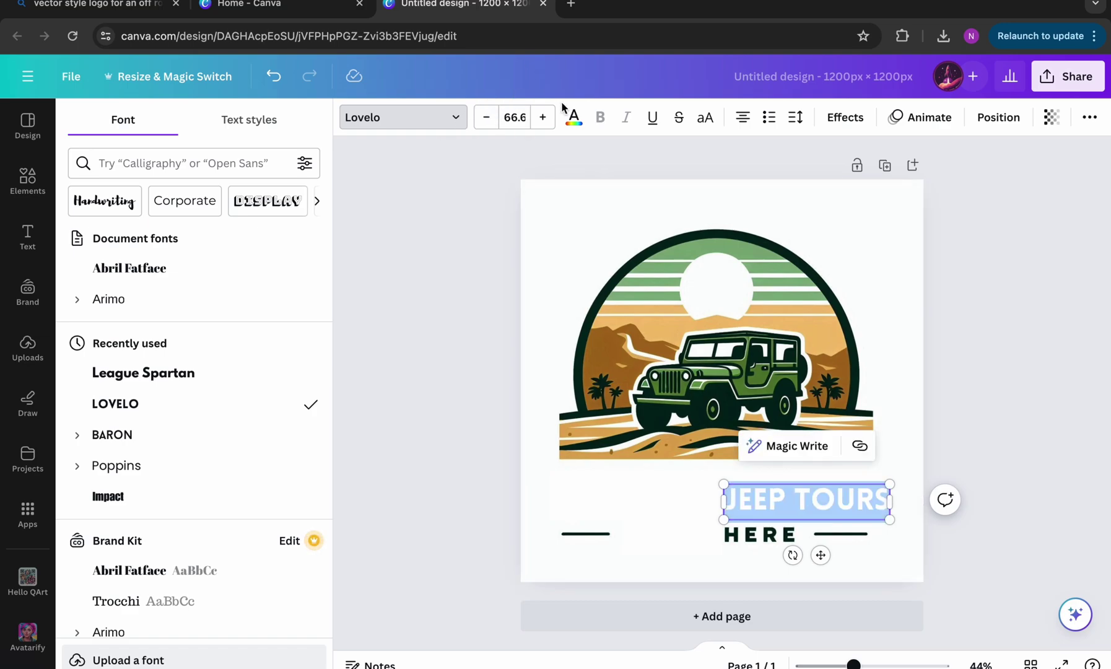
Colour JEEP TOURS with the logo's dark green #012216 and widen the blank box over HERE
left_click(574, 117)
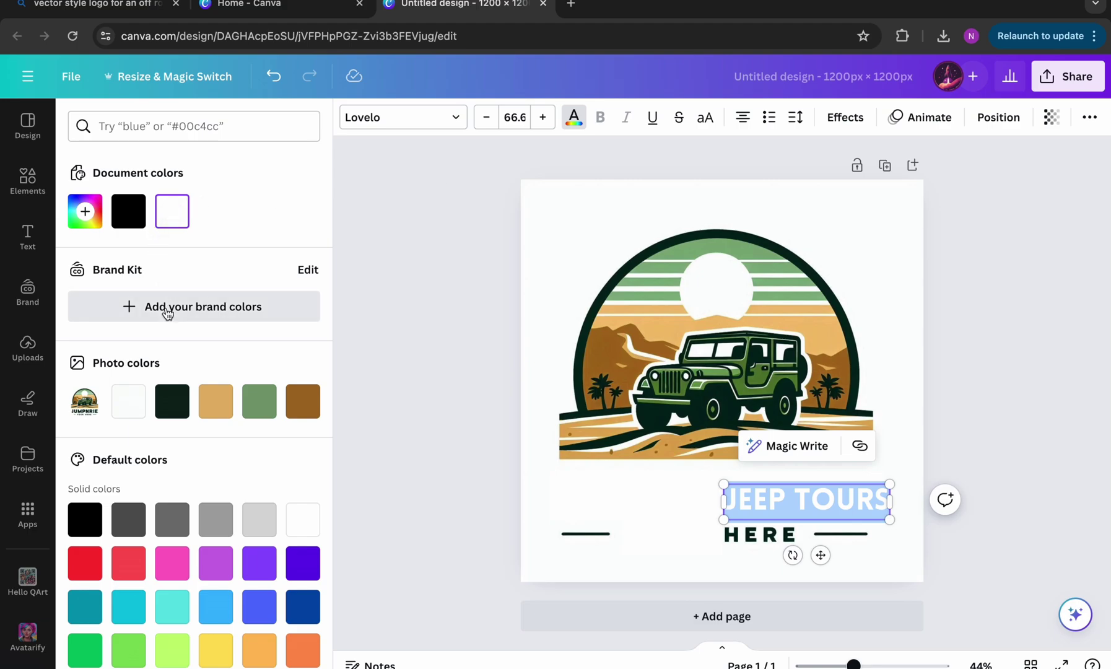
left_click(129, 216)
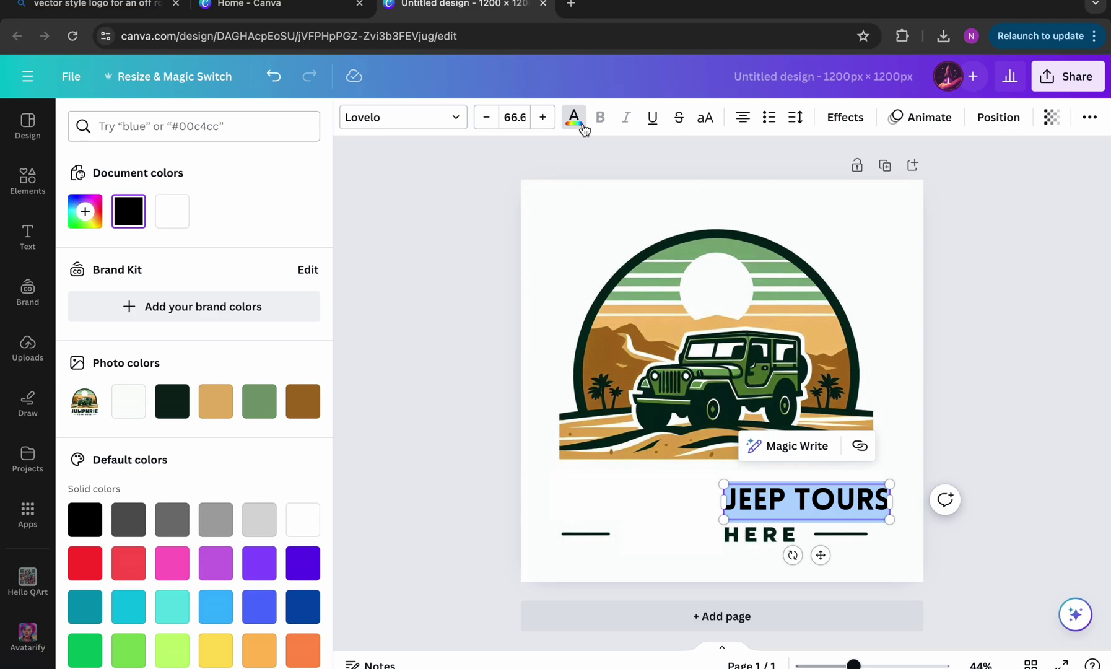
left_click(85, 211)
left_click(279, 372)
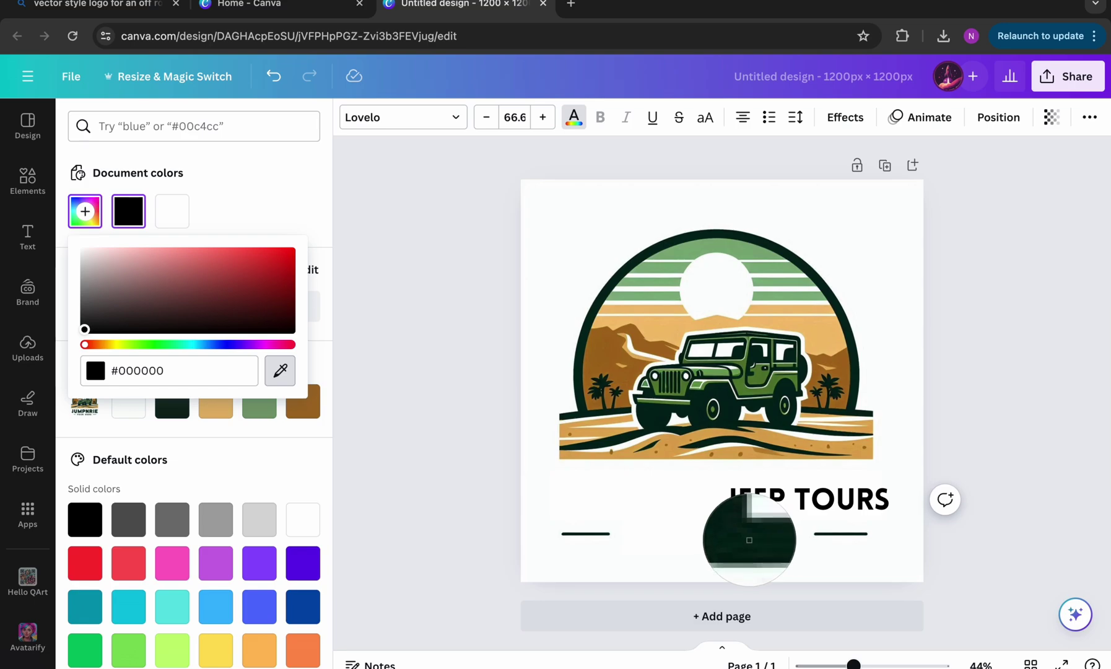
left_click(750, 538)
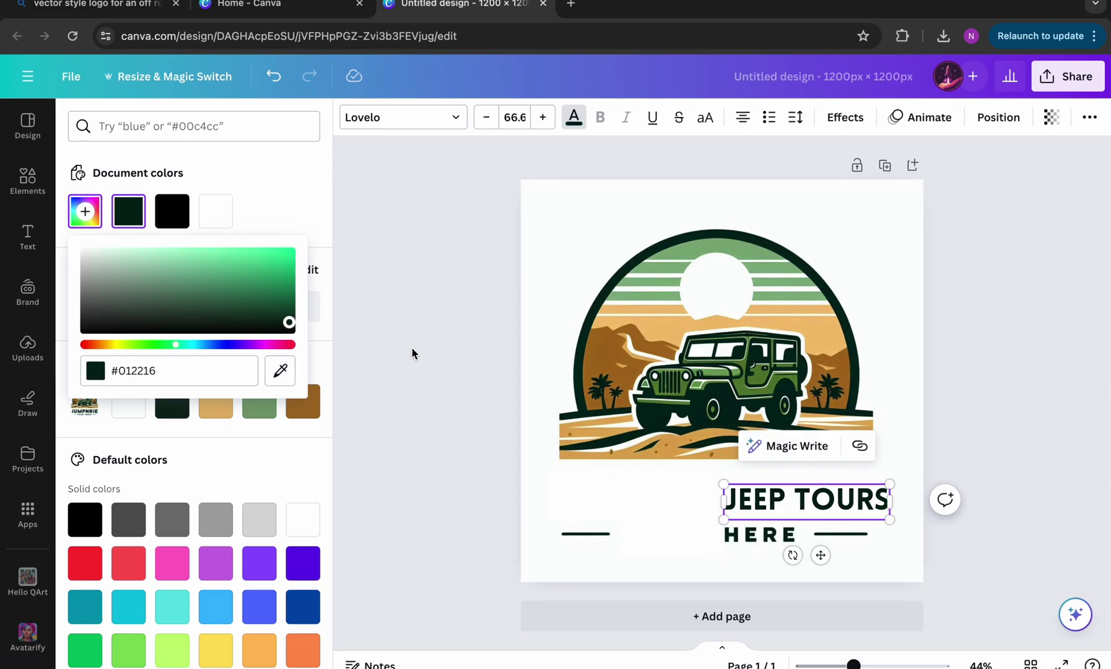
left_click(705, 541)
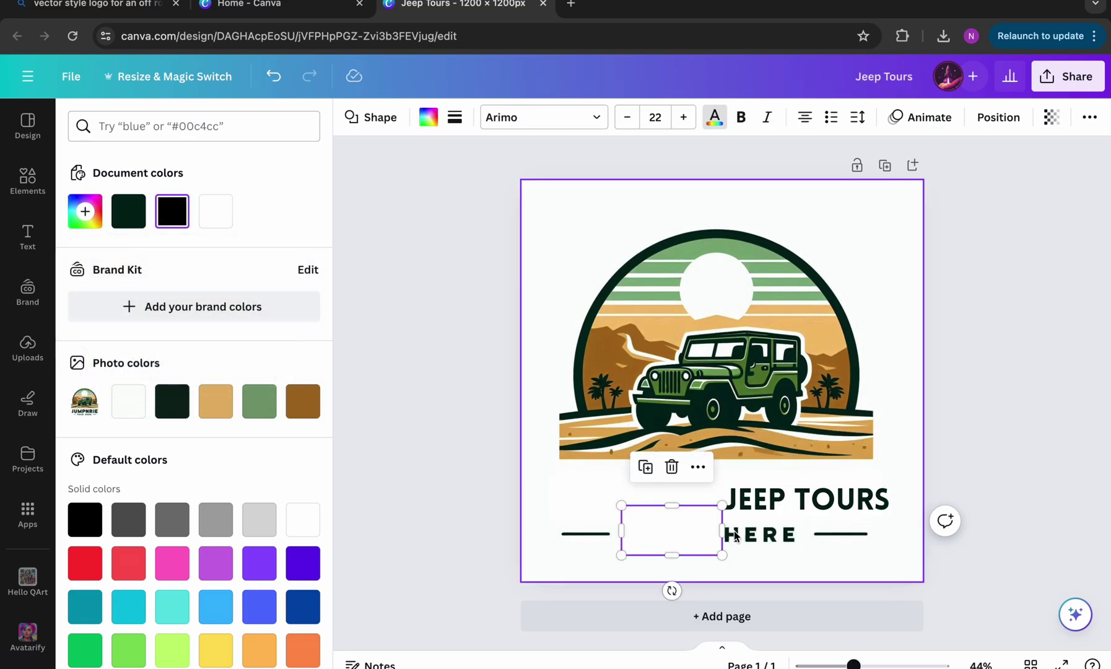
left_click_drag(722, 530, 749, 535)
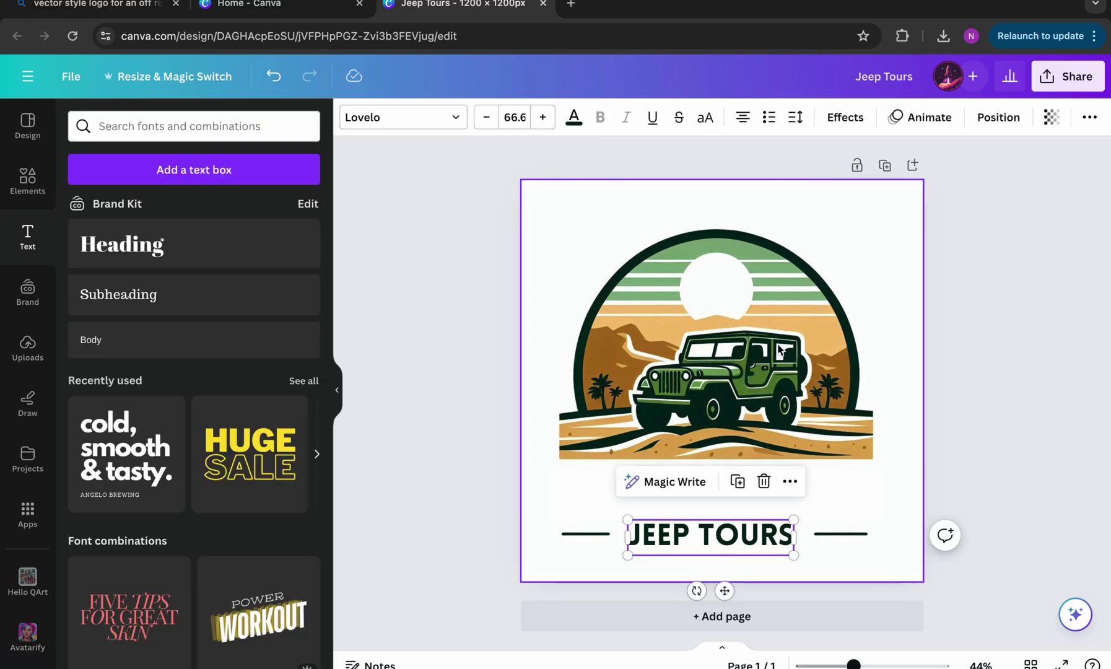
Duplicate JEEP TOURS above itself, retype it as 'CANYONS', and widen and centre its box
left_click(737, 482)
left_click_drag(729, 553, 723, 505)
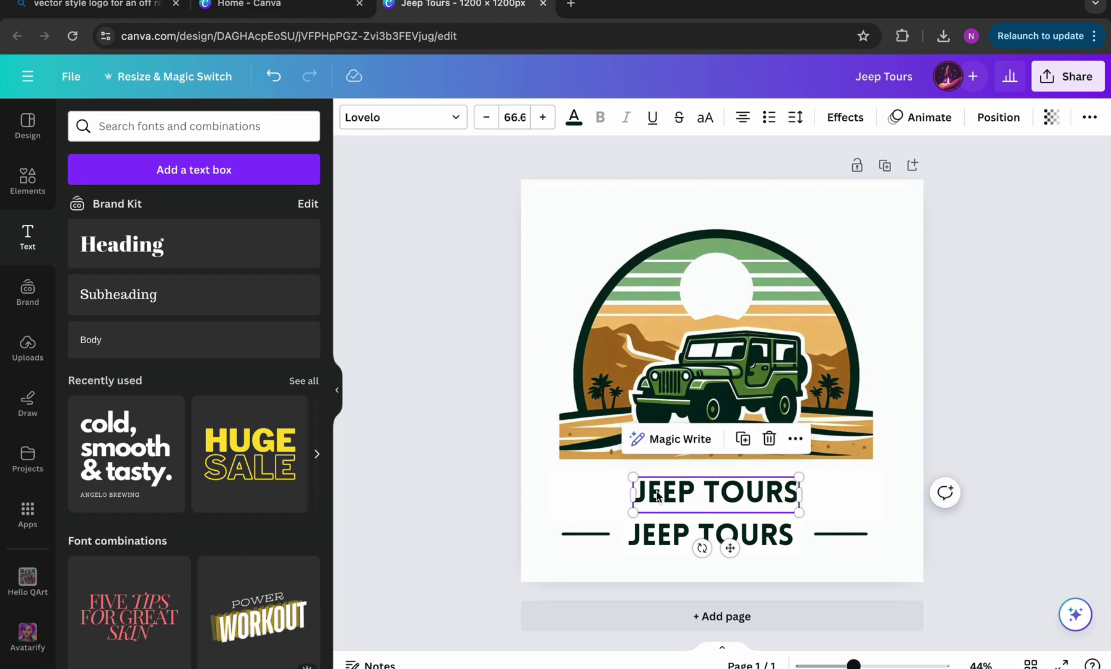
double_click(684, 490)
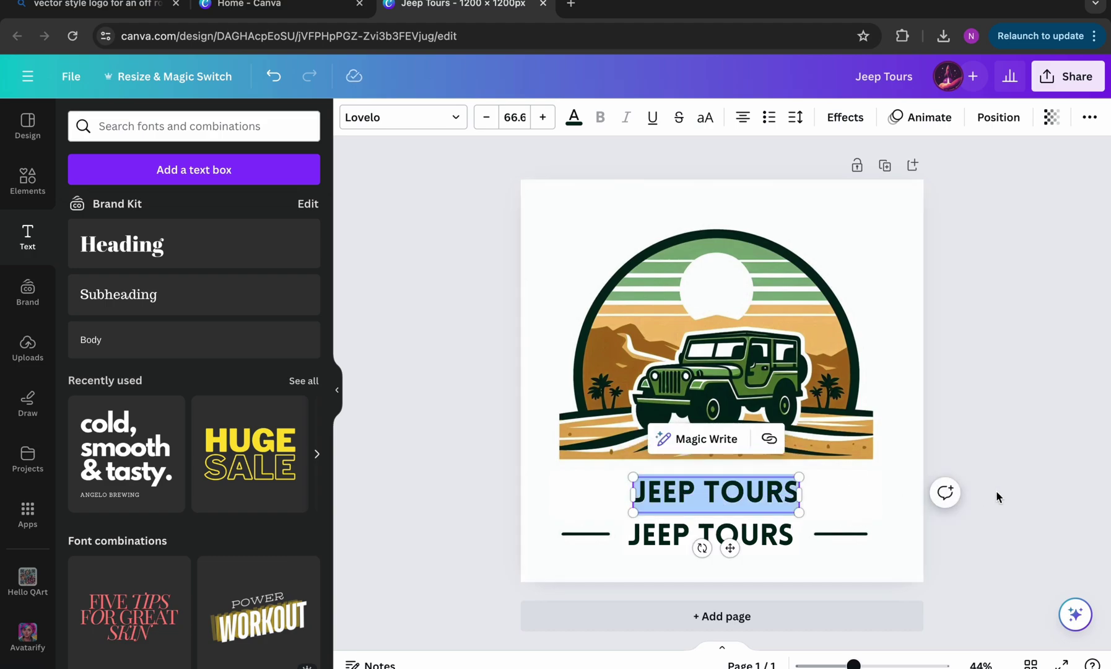
type("C")
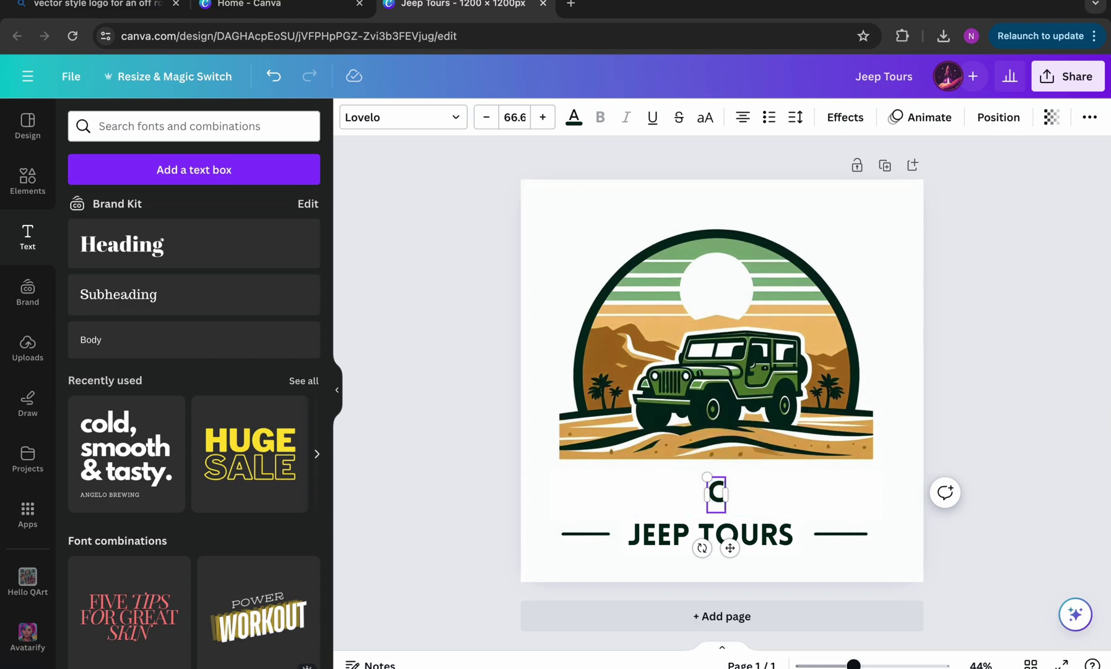
type("ANY")
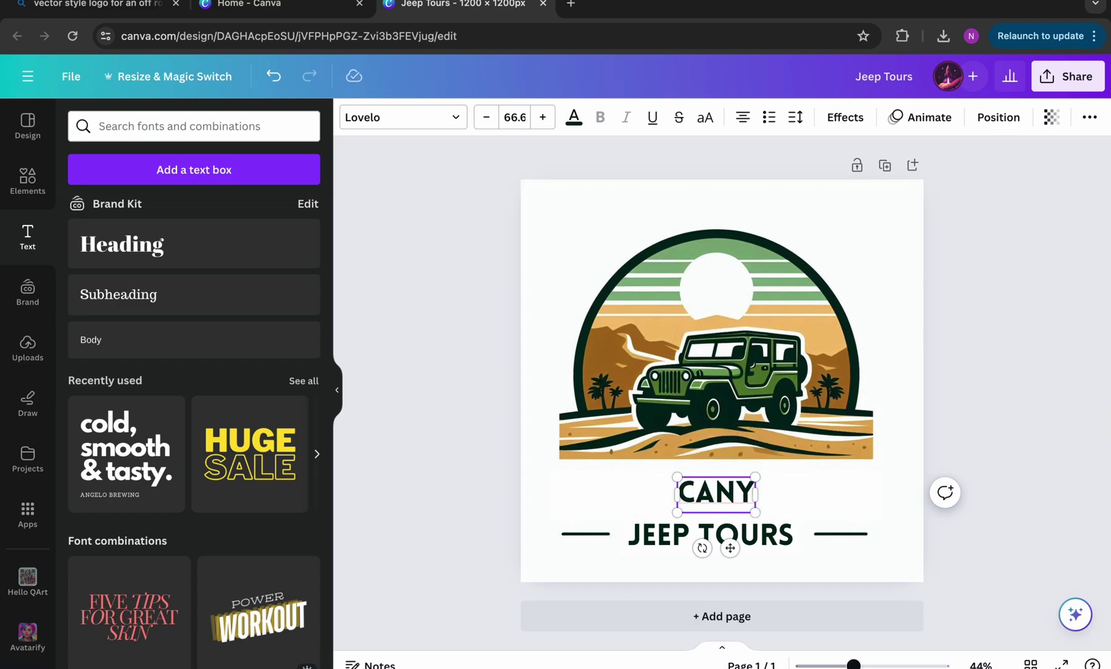
type("ON")
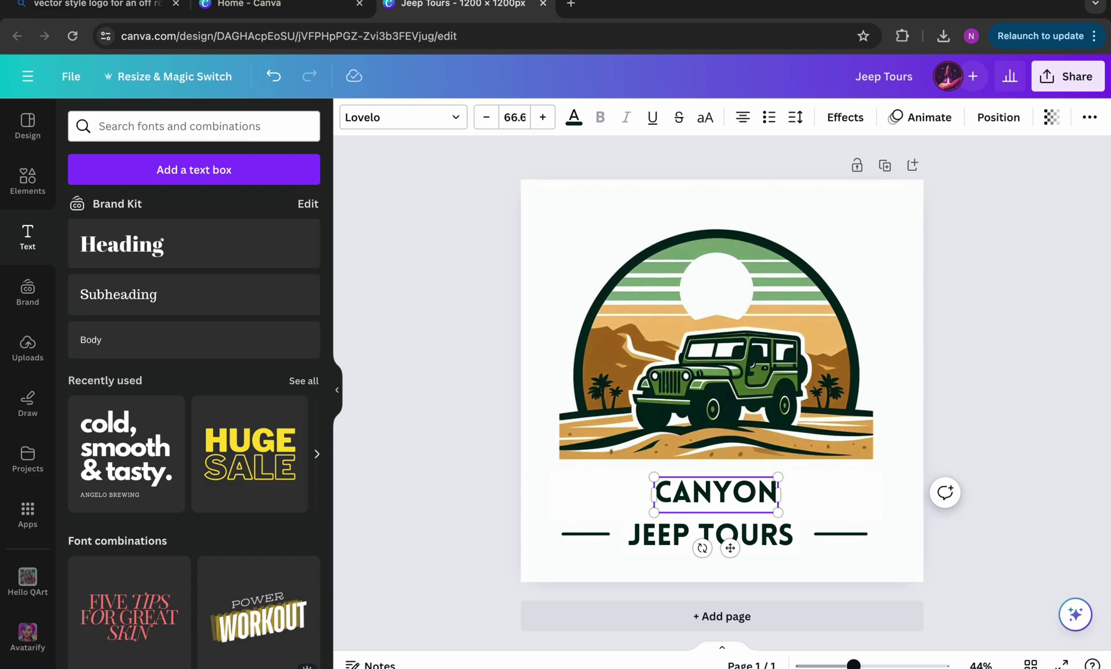
type("S")
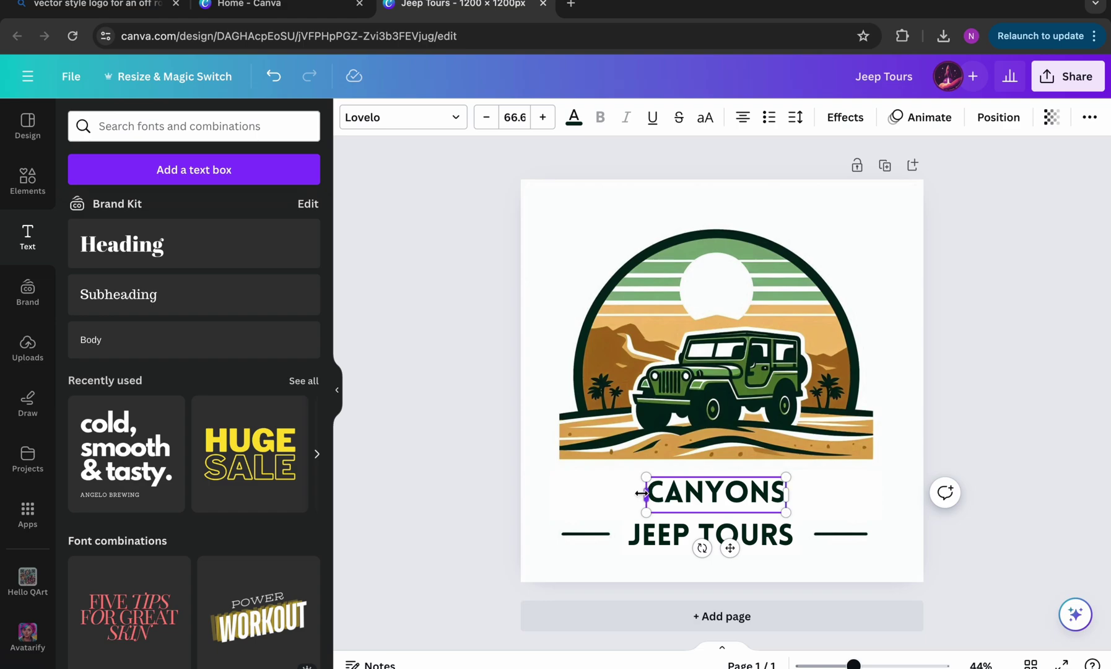
left_click_drag(643, 493, 574, 494)
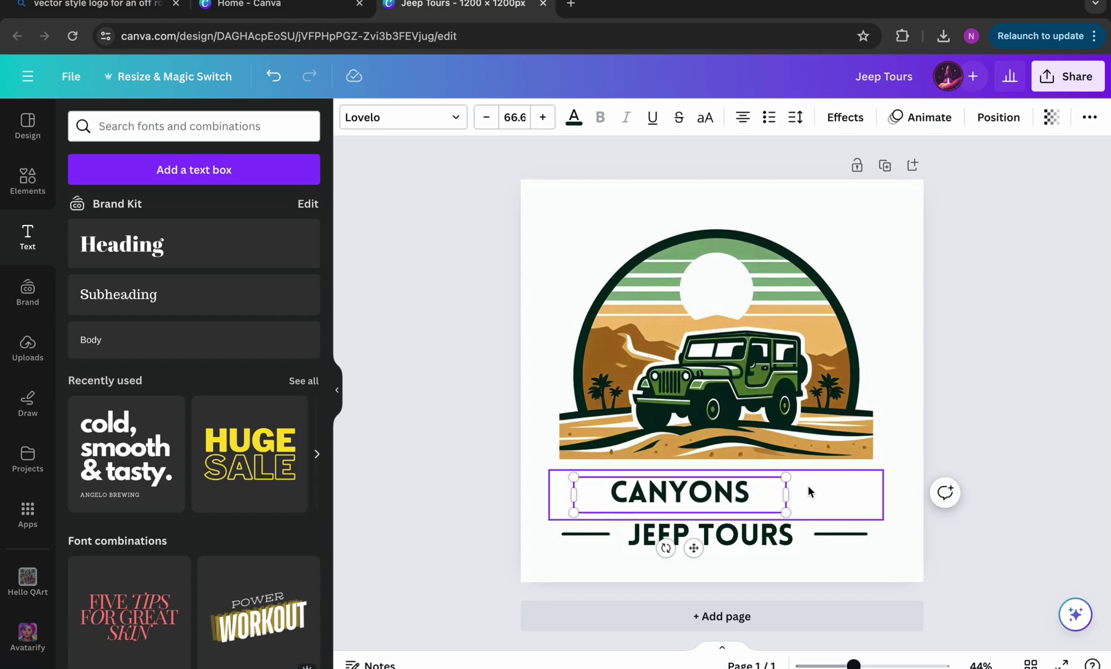
left_click_drag(787, 493, 847, 493)
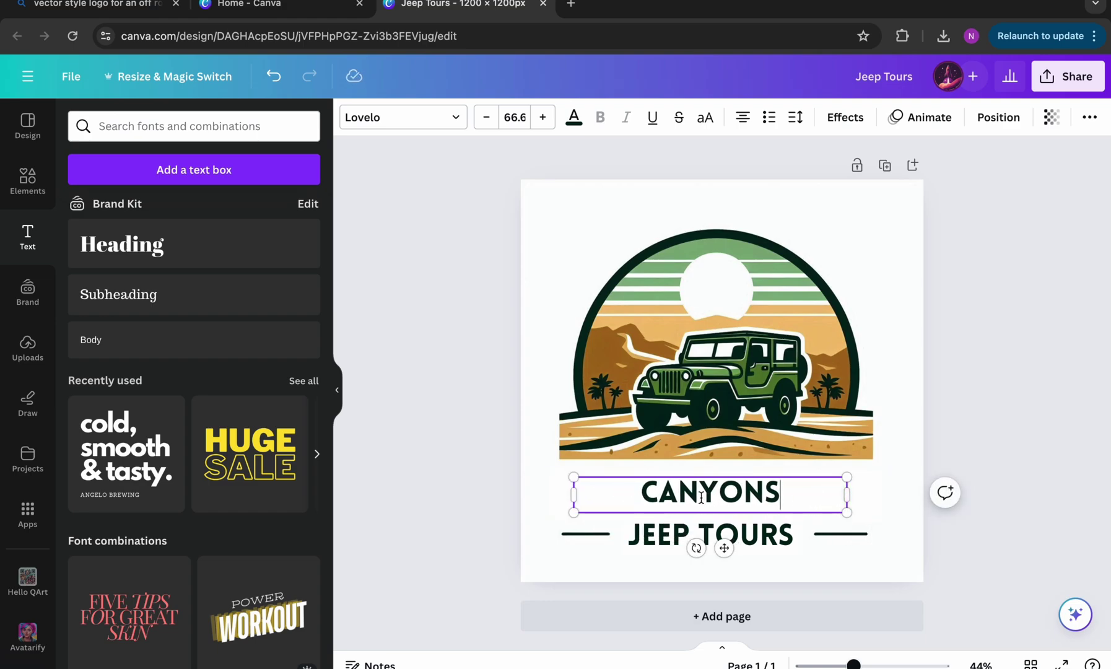
left_click_drag(719, 512, 716, 507)
Step up the CANYONS font size repeatedly and shift it slightly higher
left_click(541, 117)
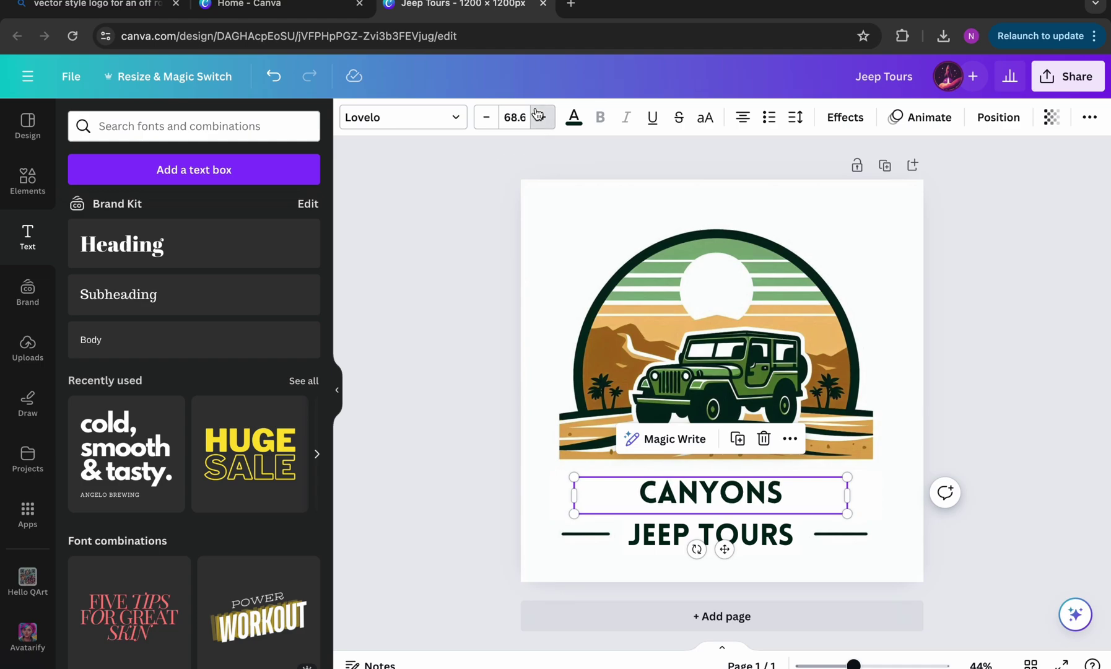
left_click(541, 117)
left_click(541, 118)
left_click(541, 117)
left_click(537, 115)
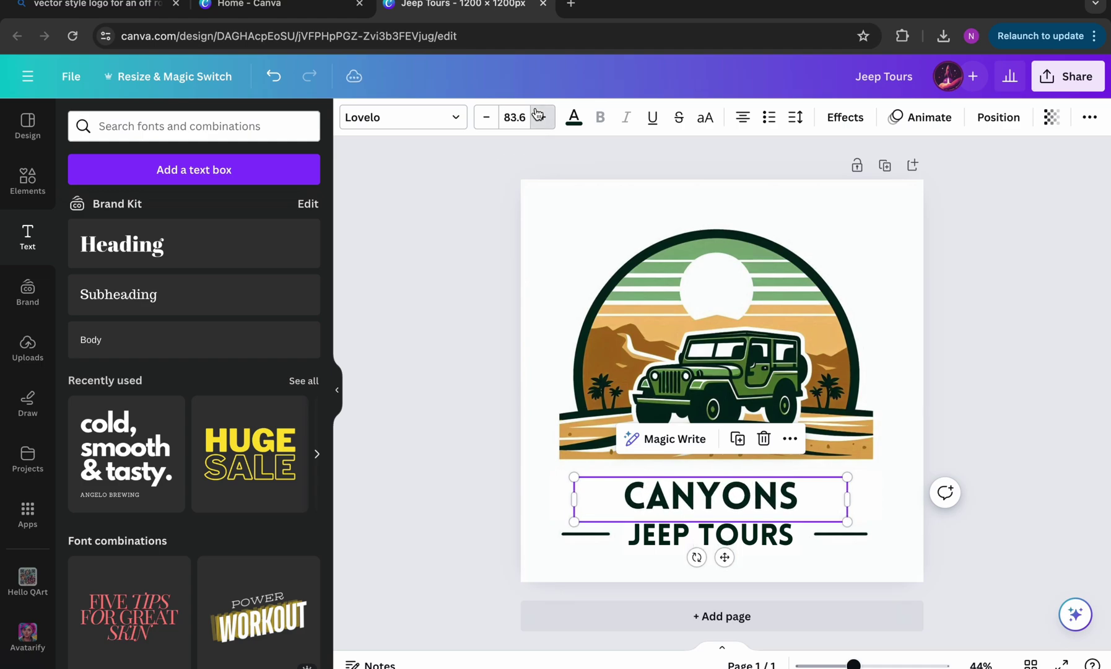
left_click(538, 115)
left_click(538, 115)
left_click(538, 115)
left_click(541, 117)
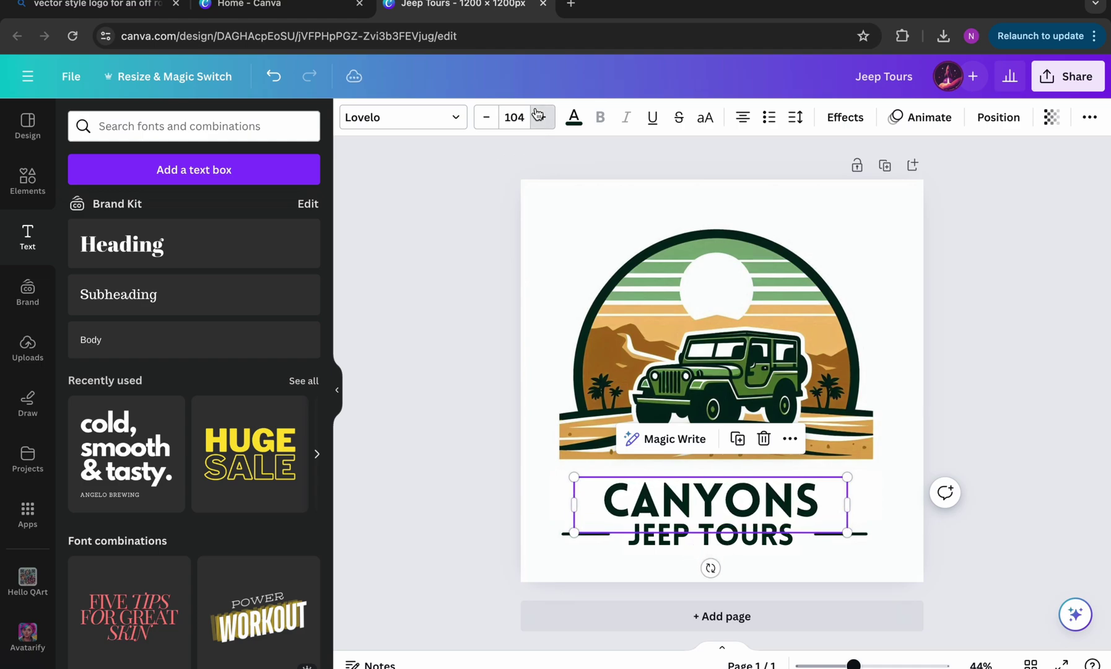
left_click(541, 117)
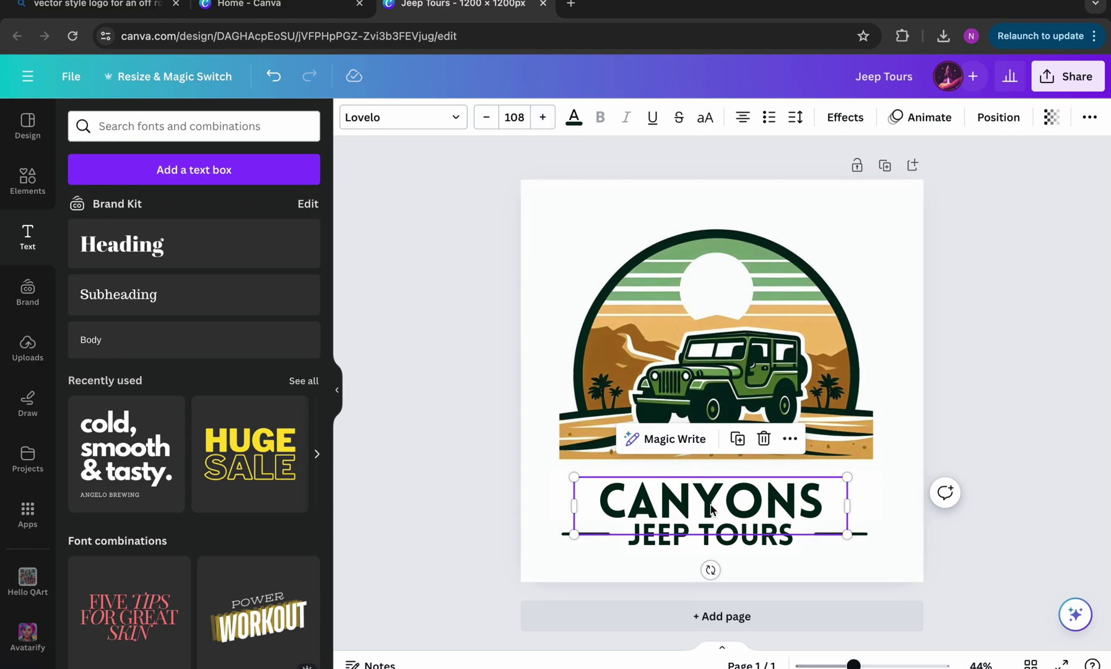
left_click_drag(710, 509, 710, 494)
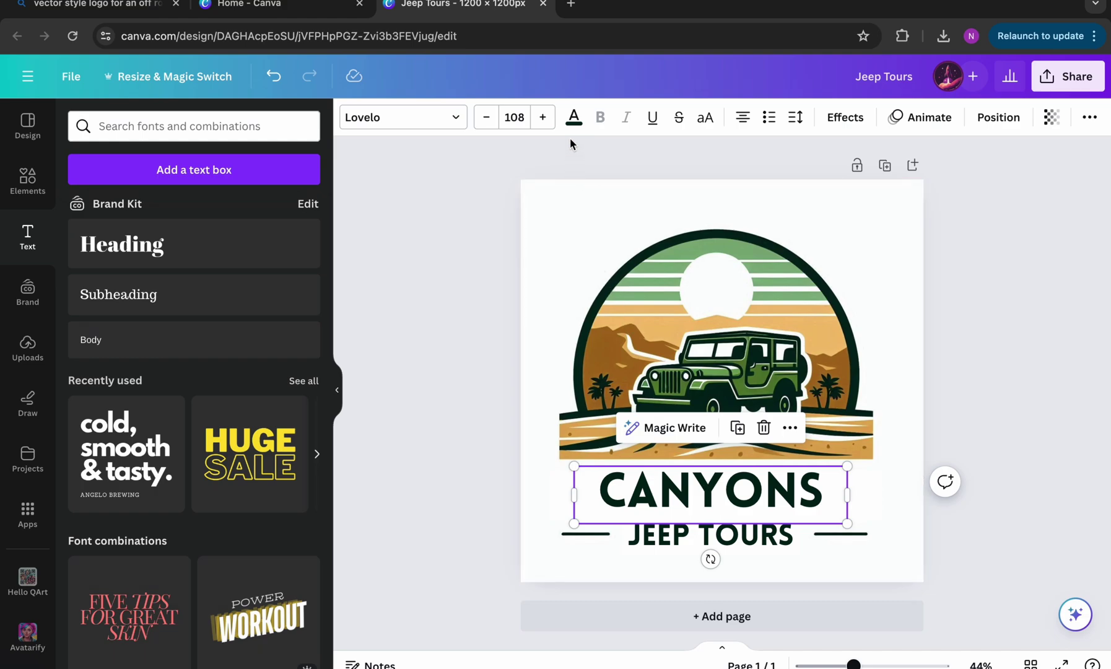
Finish enlarging CANYONS to size 120, then add a second page with the TOURE jeep logo
left_click(544, 118)
left_click(544, 117)
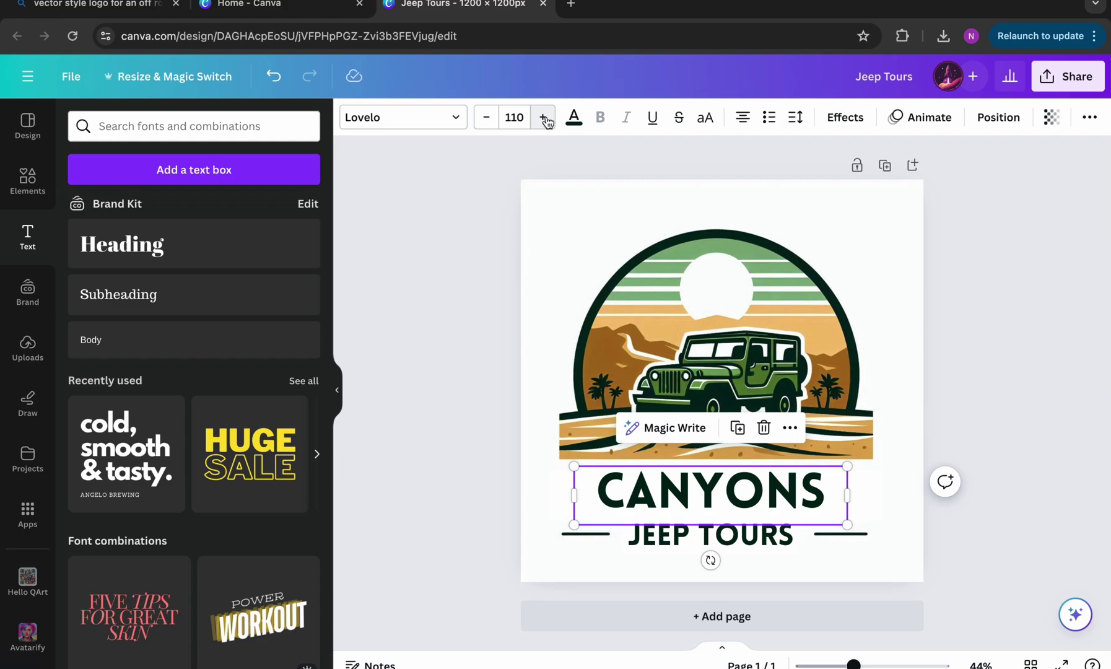
double_click(544, 119)
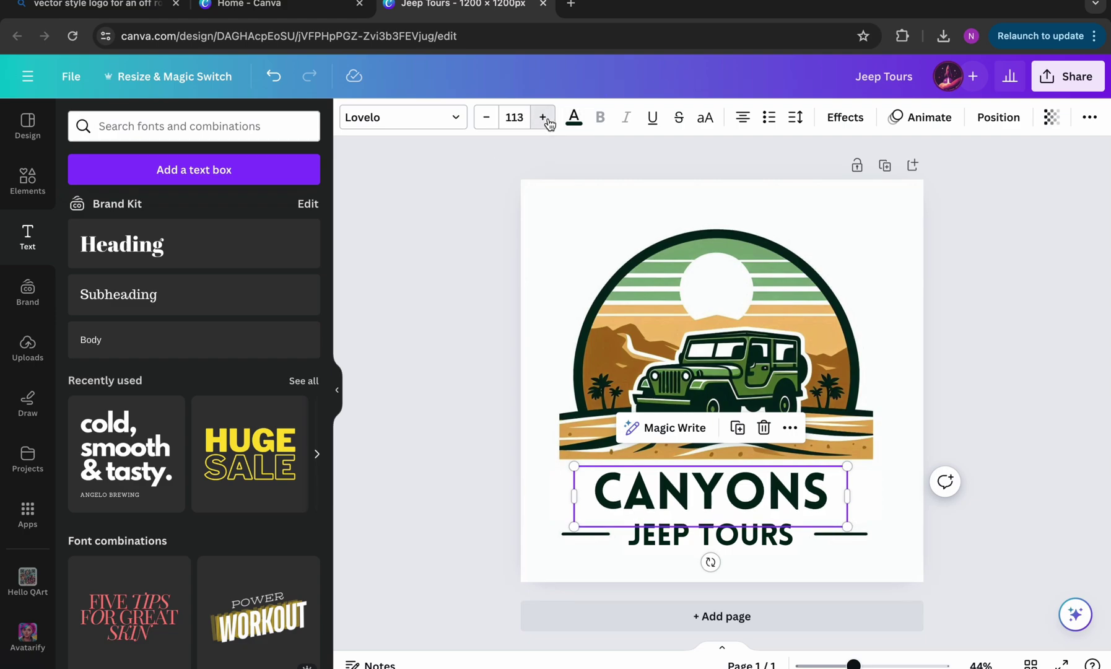
double_click(544, 119)
double_click(544, 119)
double_click(545, 119)
left_click(545, 119)
left_click(545, 118)
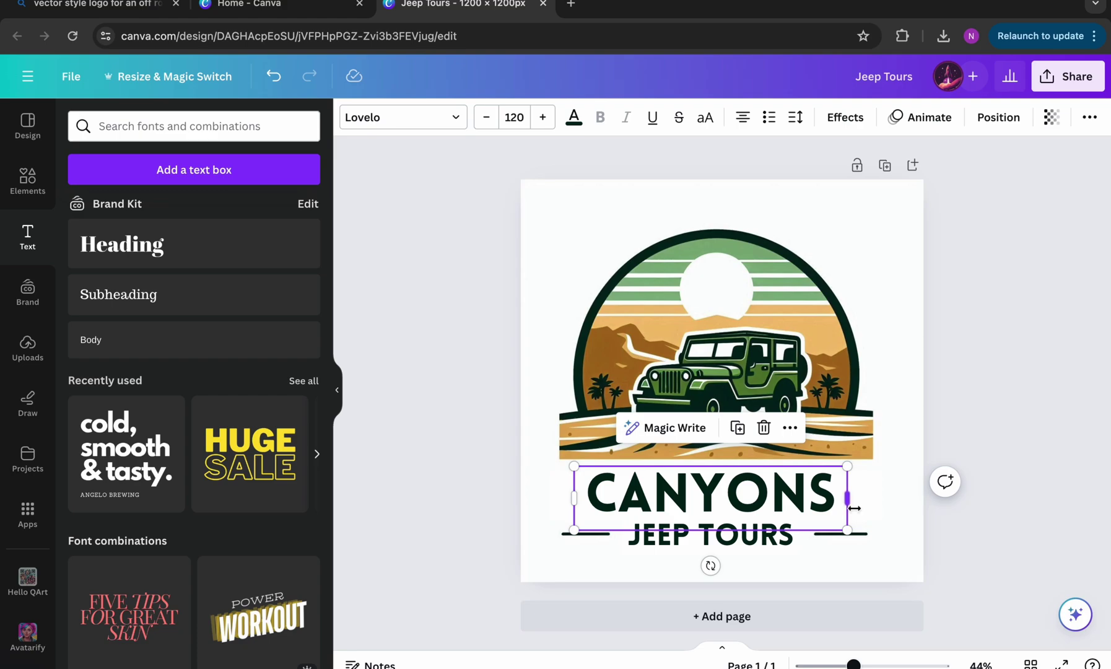
left_click_drag(767, 492, 766, 488)
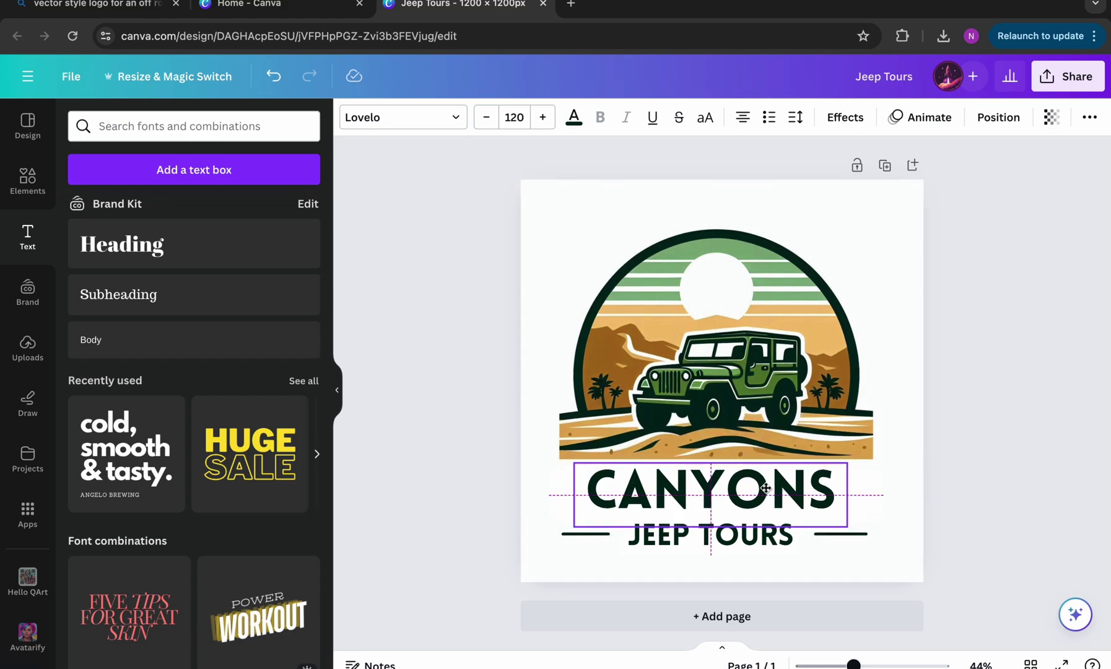
left_click(1025, 474)
left_click(773, 615)
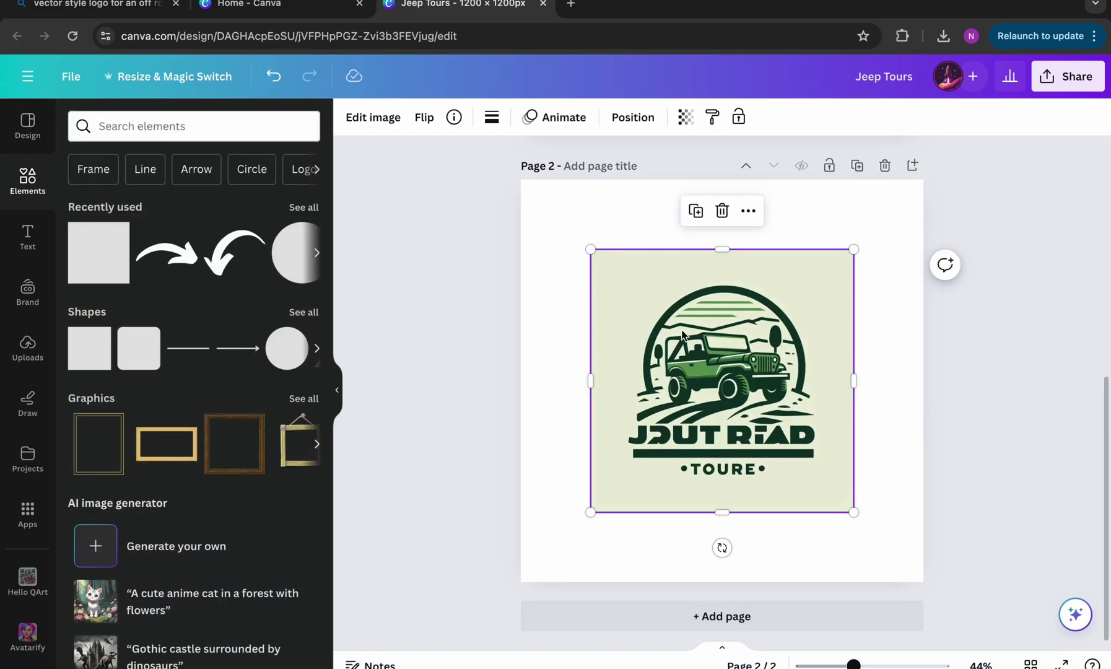
Enlarge the second jeep logo from the top-left corner to fill page 2
left_click_drag(682, 335, 613, 262)
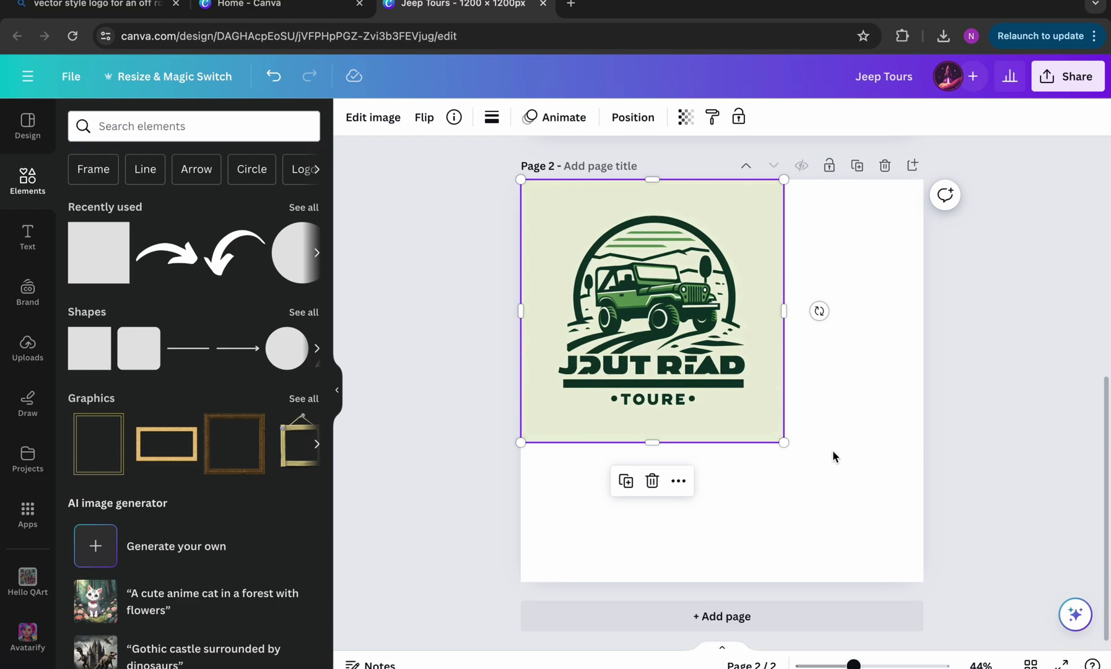
left_click_drag(783, 442, 923, 582)
left_click(1013, 493)
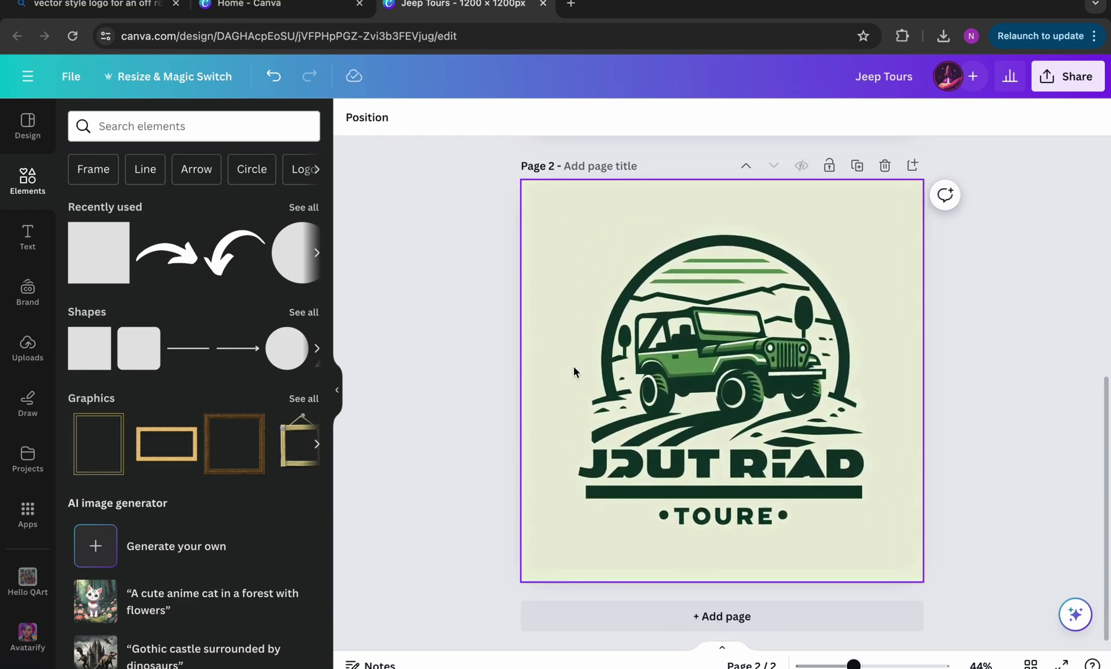
Add a square and shape it into an 889 × 96 bar over the garbled title
left_click(90, 246)
left_click_drag(727, 364, 644, 486)
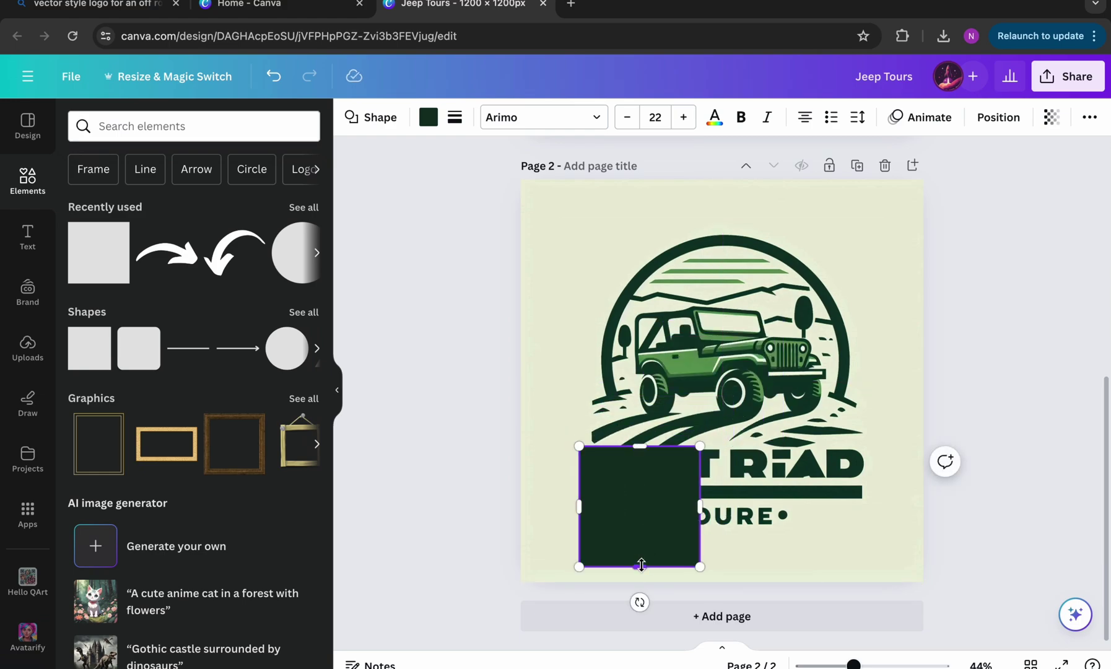
left_click_drag(642, 565, 878, 459)
left_click_drag(722, 446, 722, 449)
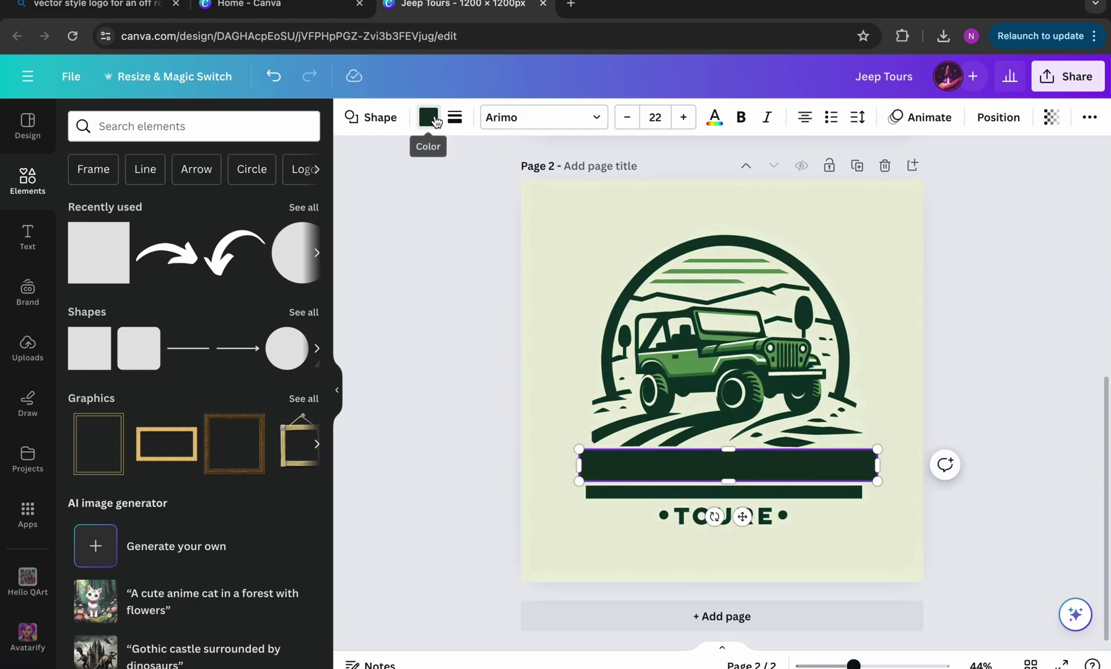
Recolour the bar with the eyedropper-sampled light background and widen it on both sides
left_click(429, 117)
left_click(85, 211)
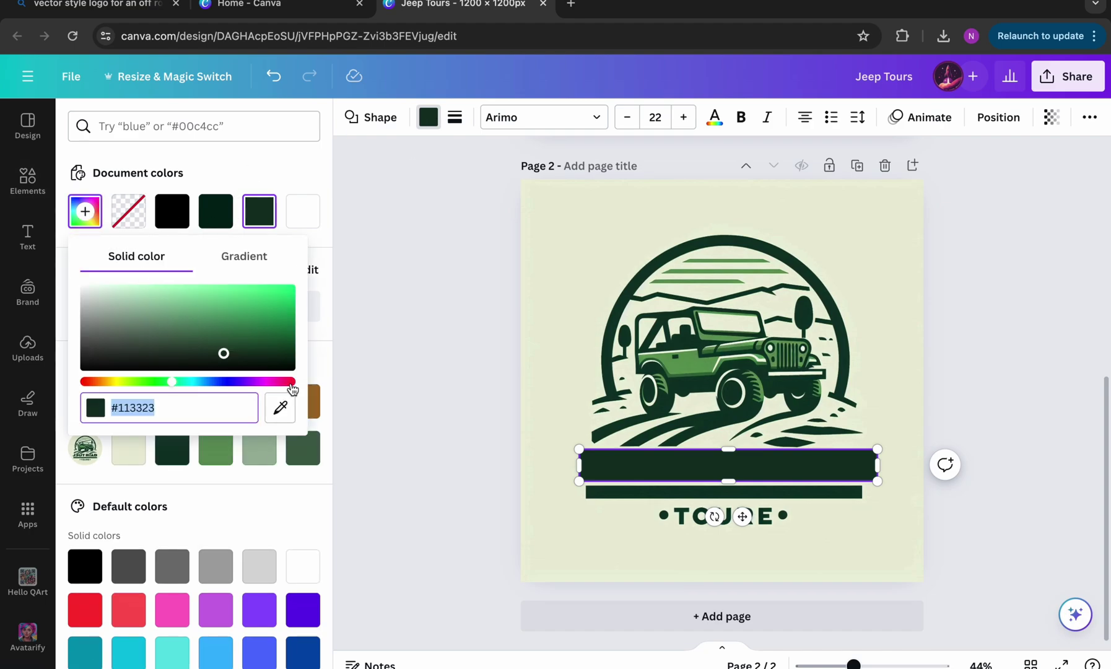
left_click(280, 407)
left_click(547, 399)
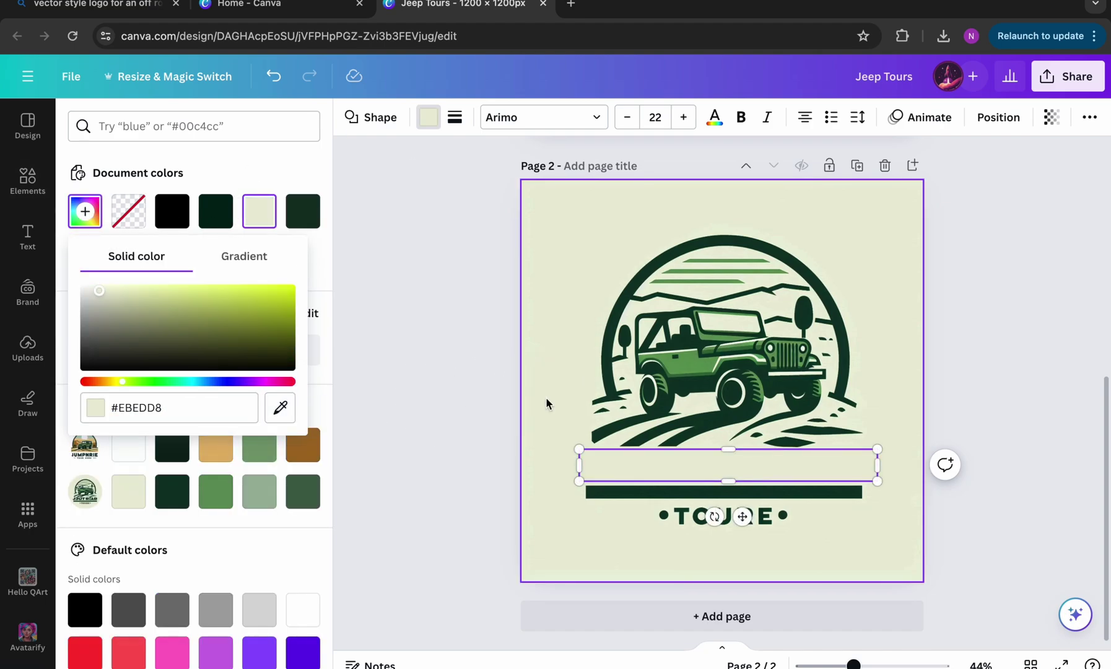
key("Escape")
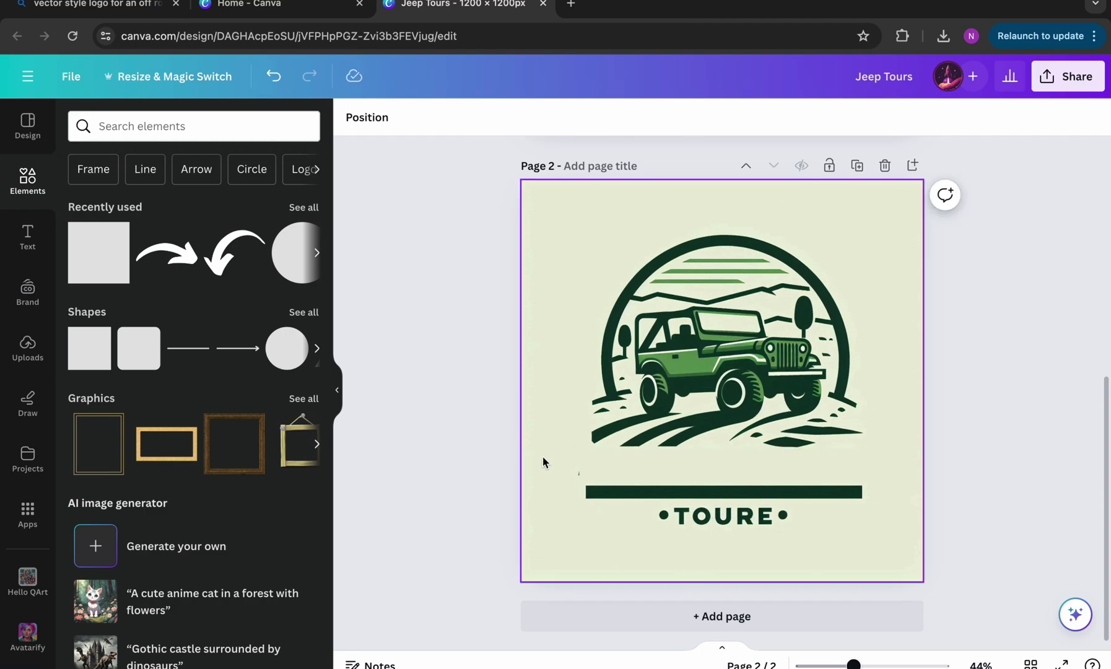
left_click(586, 469)
left_click_drag(578, 462, 556, 464)
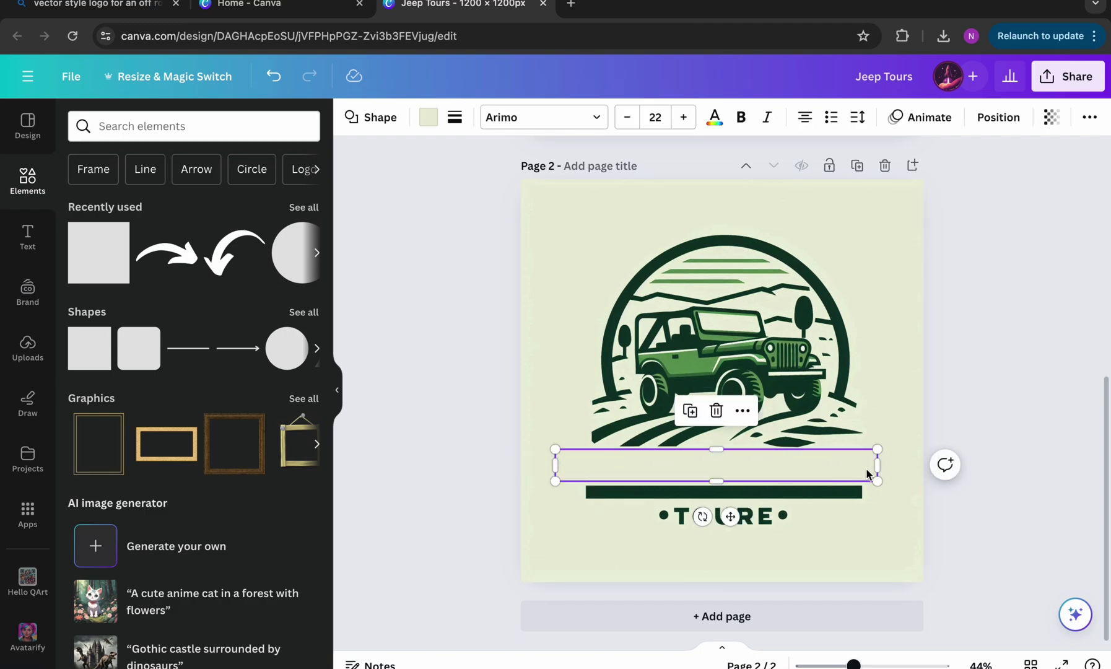
left_click_drag(876, 469, 894, 466)
left_click(969, 399)
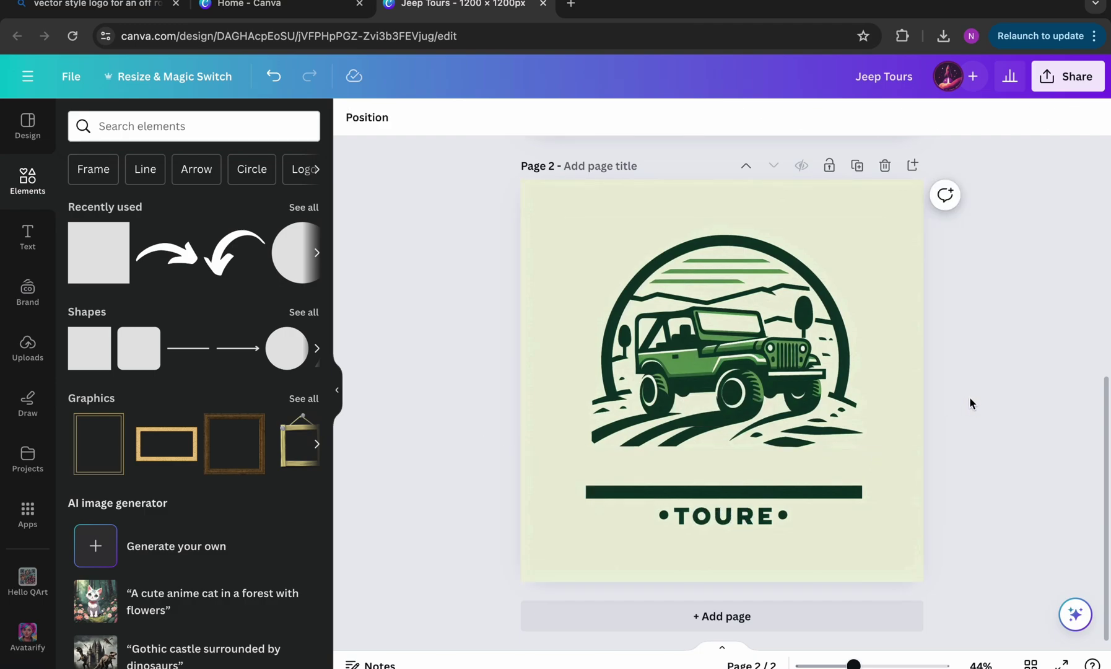
Duplicate the bar over TOURE and narrow it to 300 wide between the dots
left_click(813, 462)
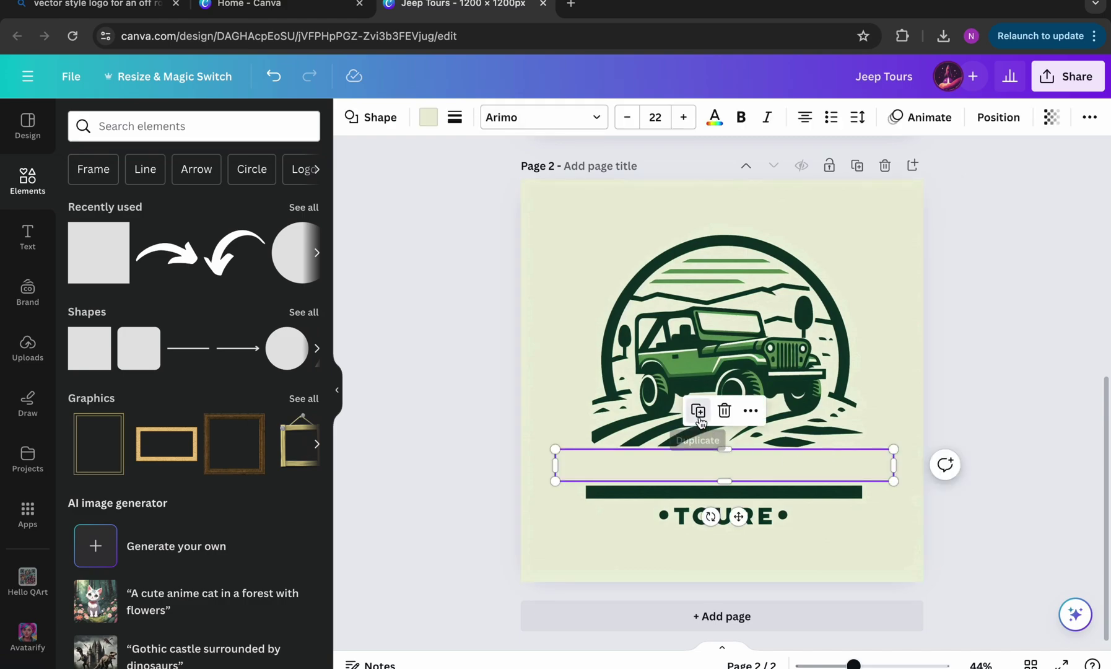
left_click_drag(719, 465, 720, 524)
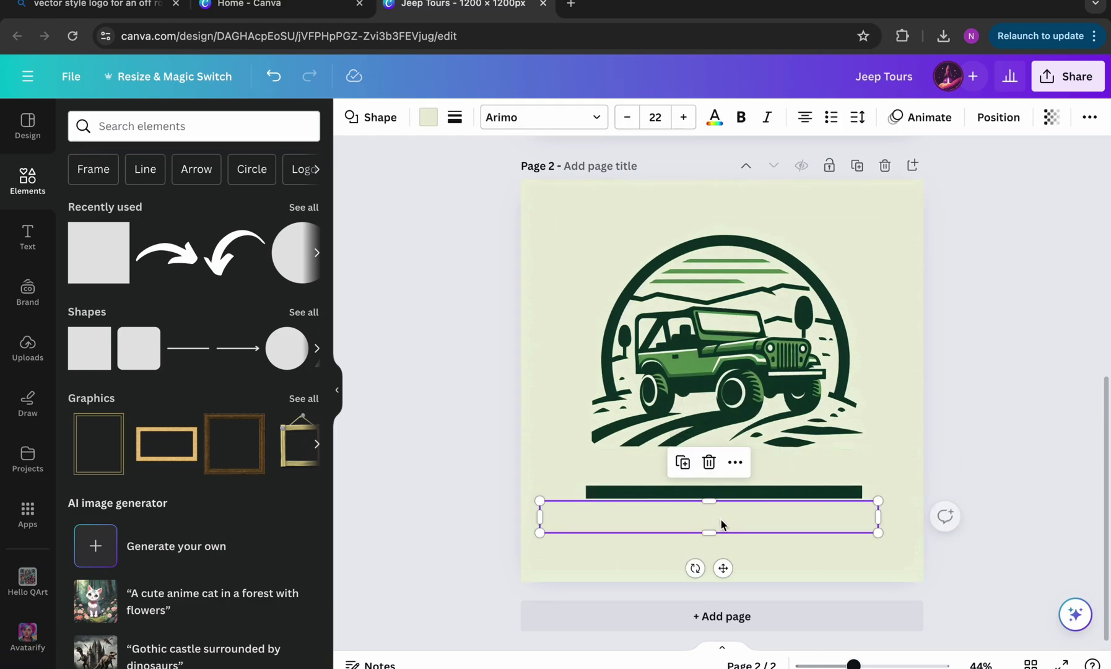
left_click_drag(878, 519, 774, 516)
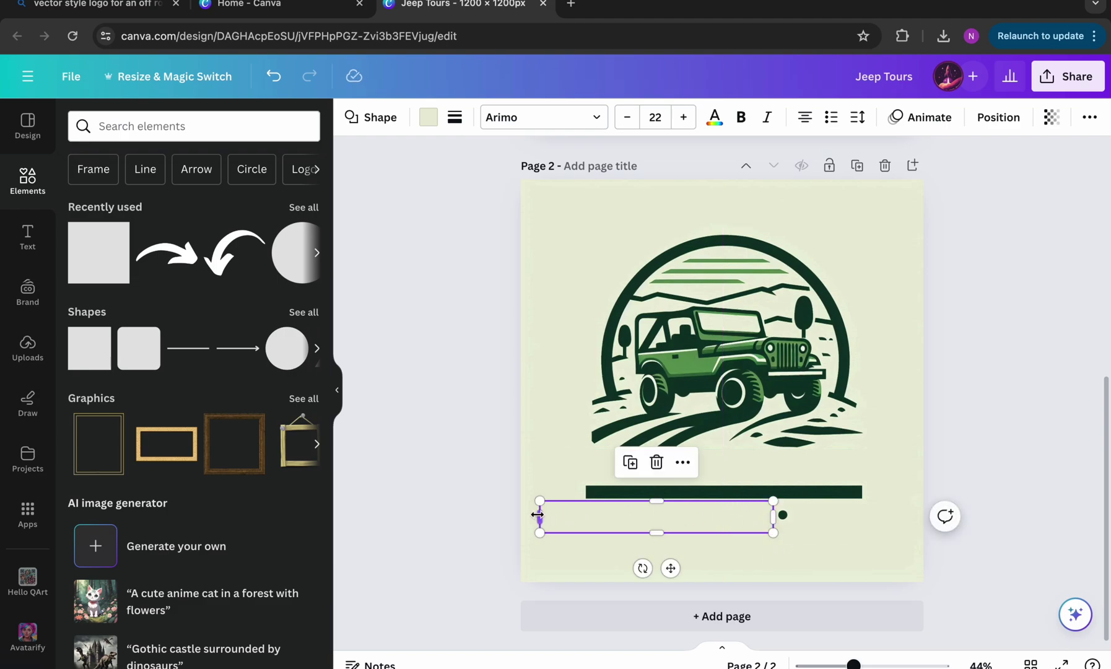
left_click_drag(538, 515, 669, 534)
Add an enlarged heading just above the dark bar reading 'CANYONS'
left_click(1036, 407)
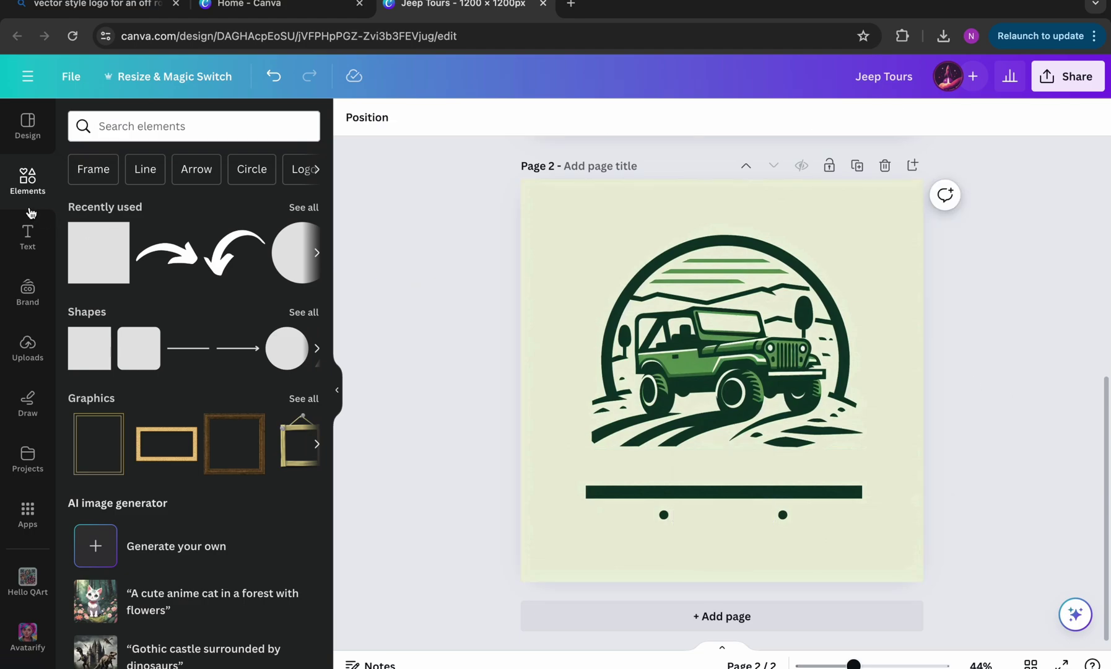
left_click(27, 235)
left_click(157, 250)
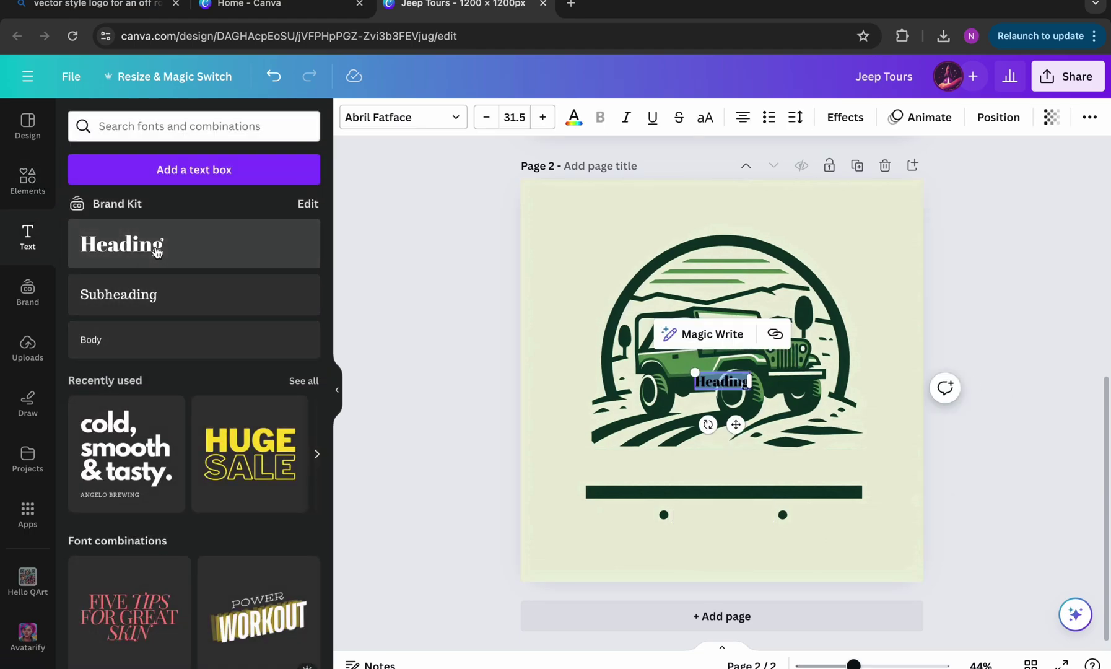
left_click_drag(695, 370, 641, 358)
left_click_drag(707, 423, 739, 519)
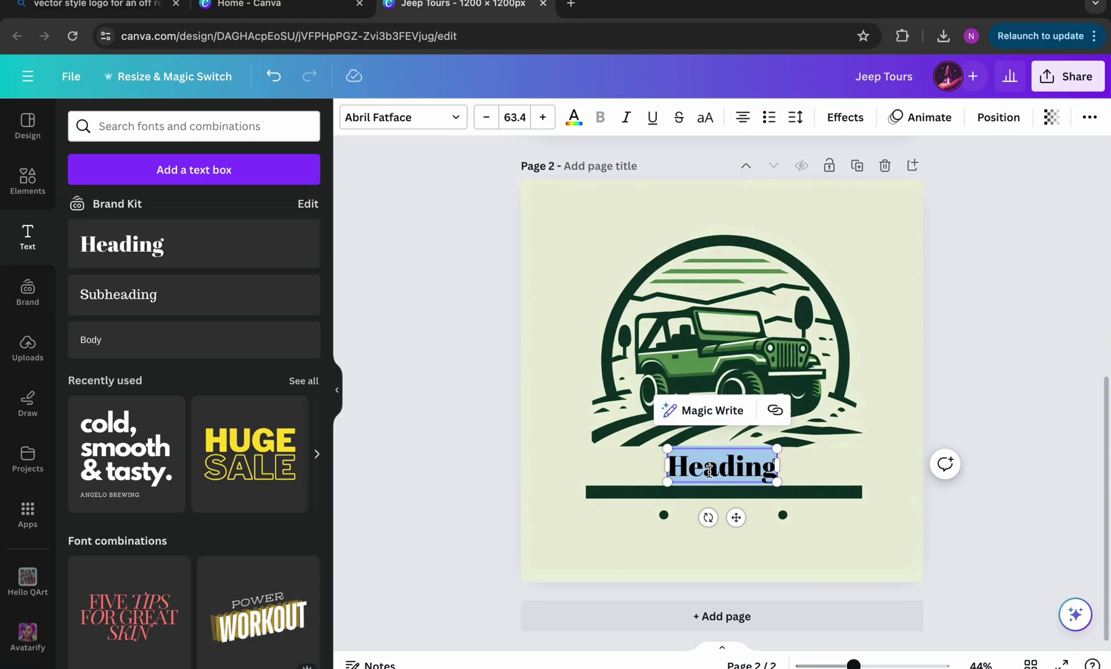
type("CANYONS")
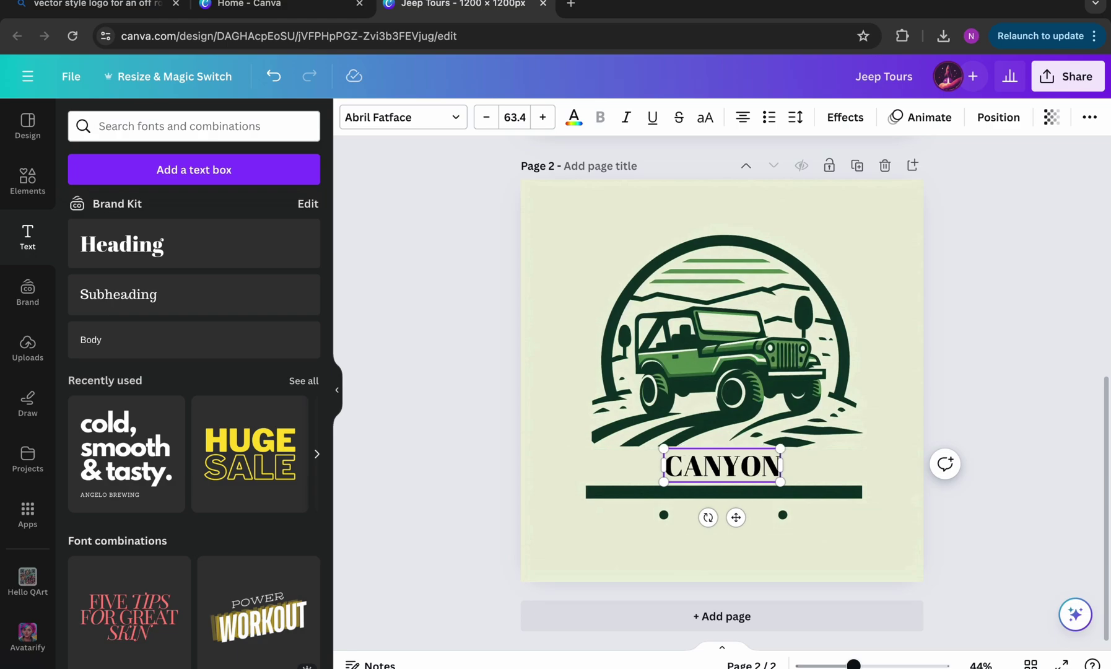
Set CANYONS in League Spartan and reposition it above the dark bar
double_click(728, 457)
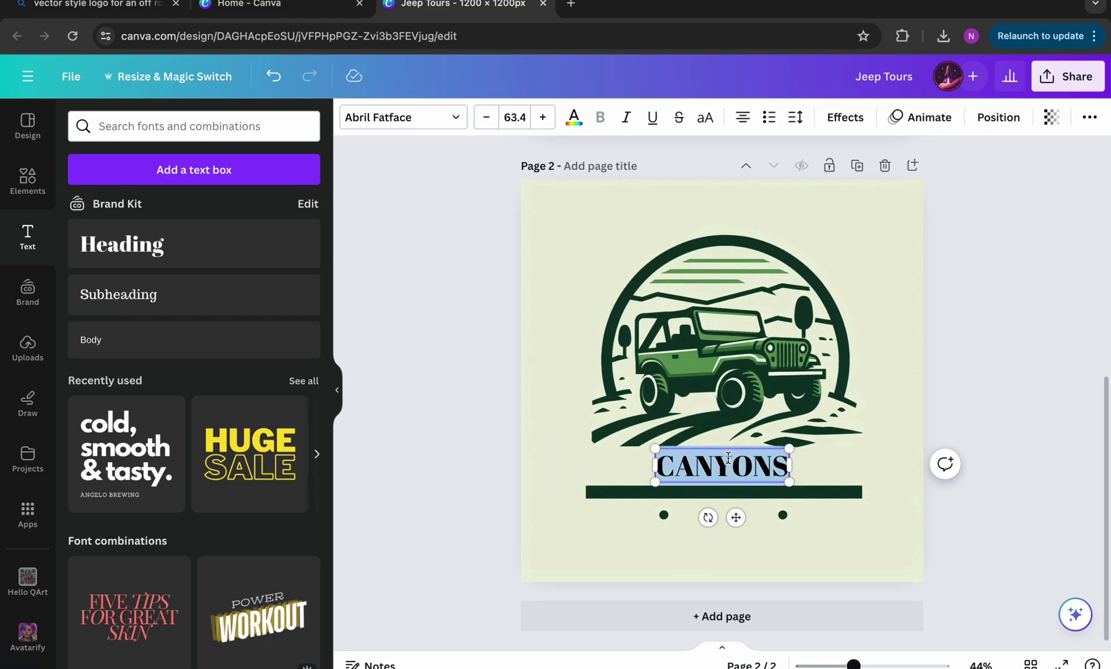
left_click(454, 118)
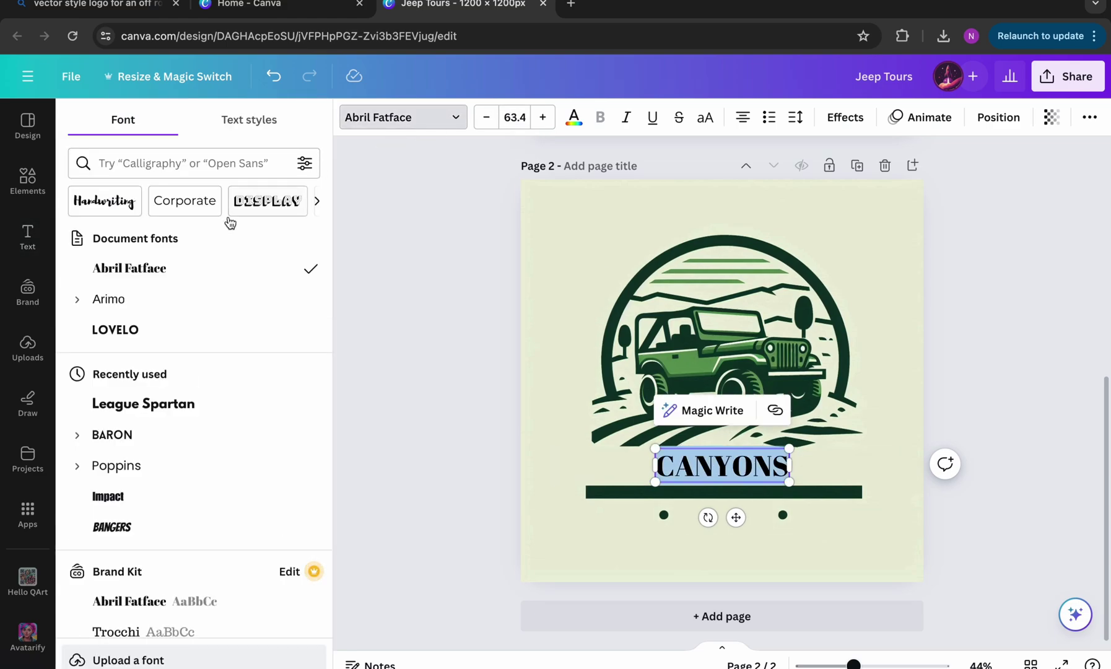
left_click(153, 404)
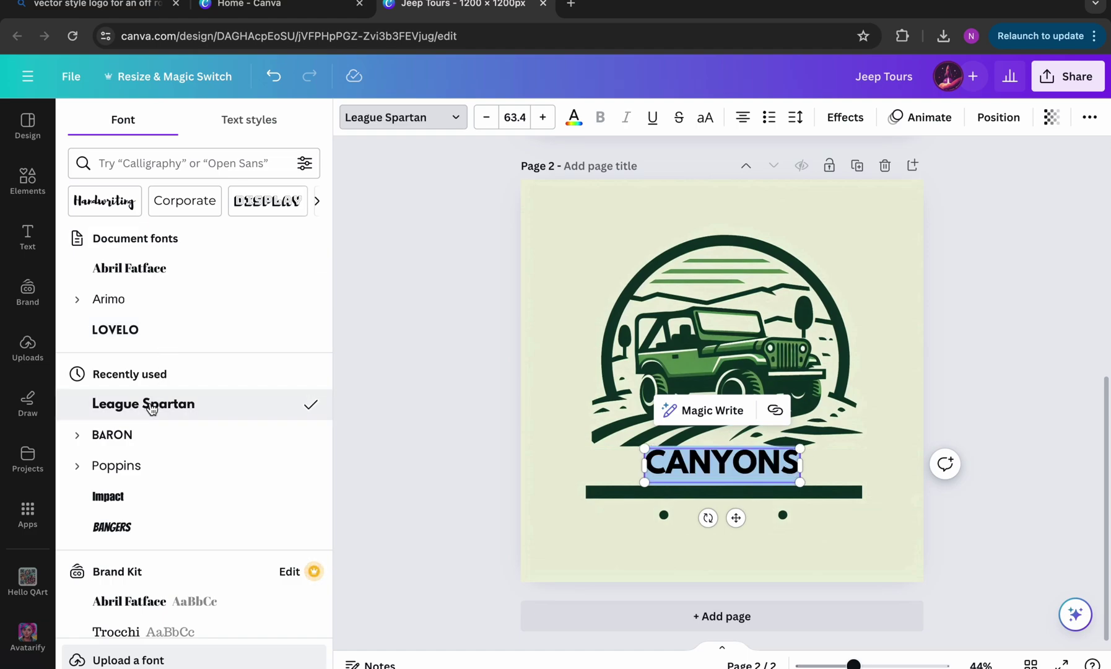
left_click_drag(736, 518, 735, 530)
Make the CANYONS heading dark green
key("Escape")
left_click(1006, 403)
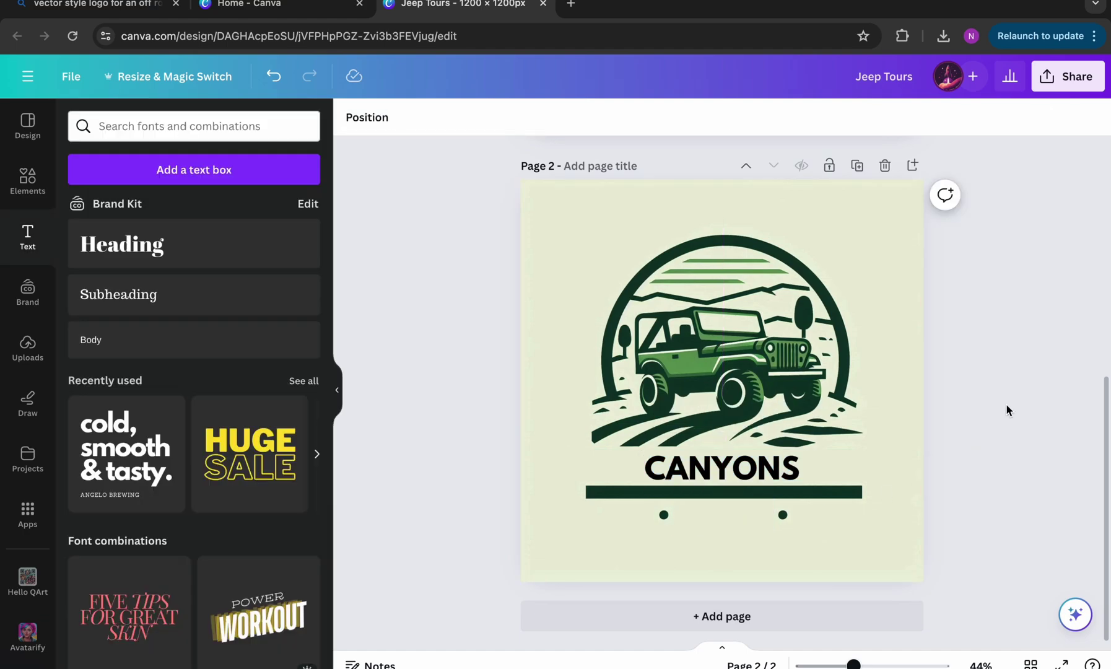
left_click(762, 473)
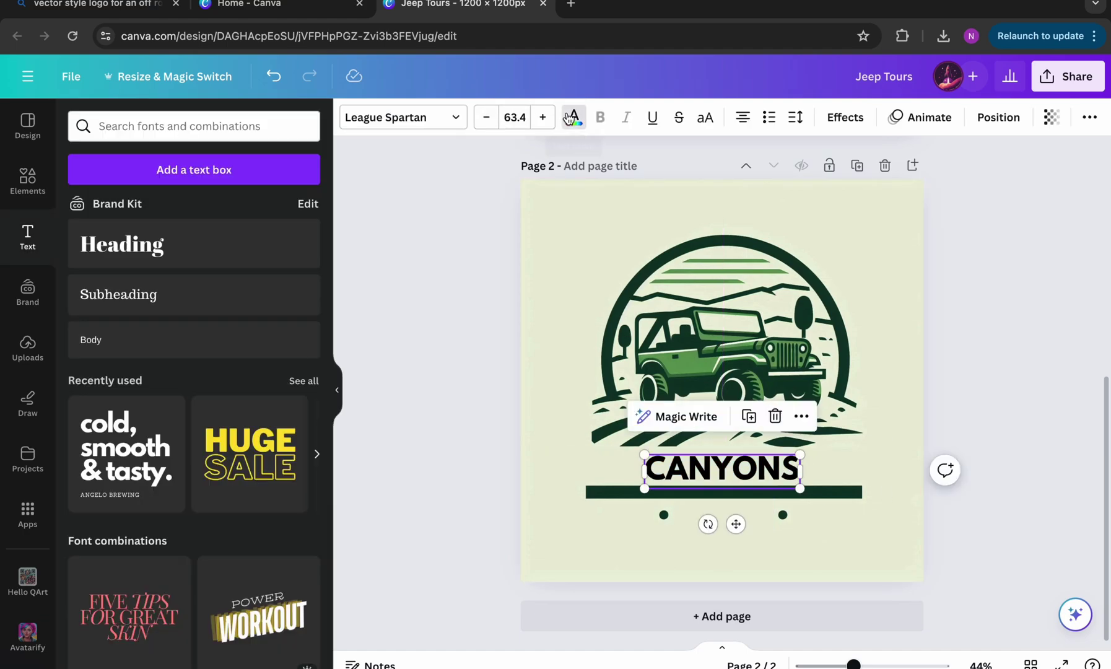
left_click(574, 117)
left_click(171, 211)
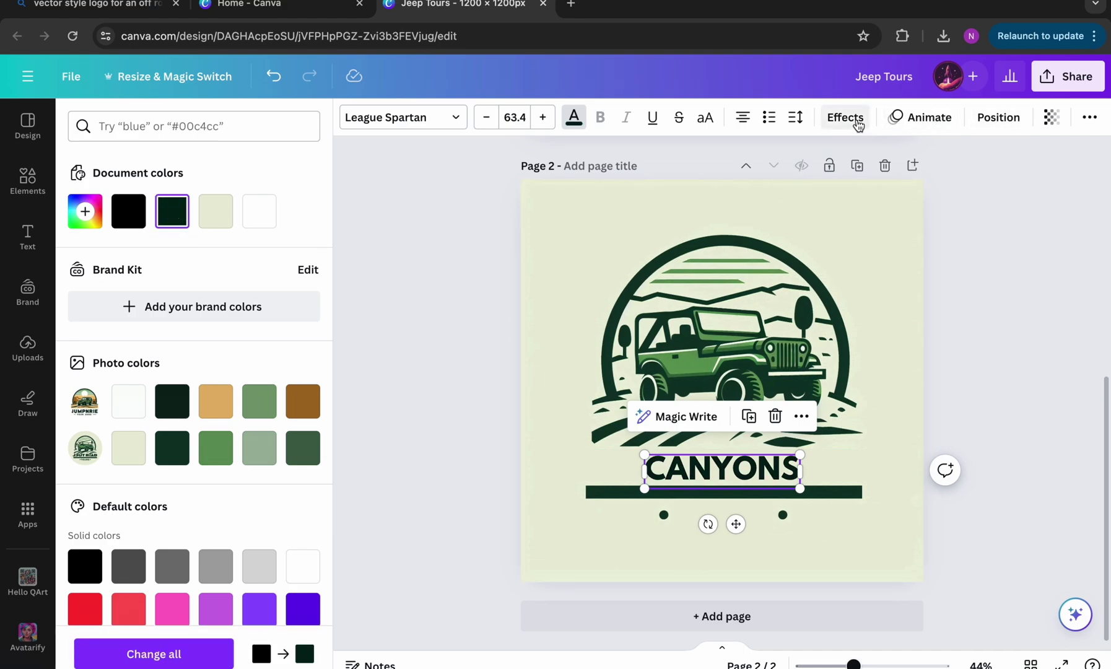
Set CANYONS letter spacing to 314 and place a duplicate below the dark bar
left_click(796, 117)
left_click_drag(826, 180, 875, 196)
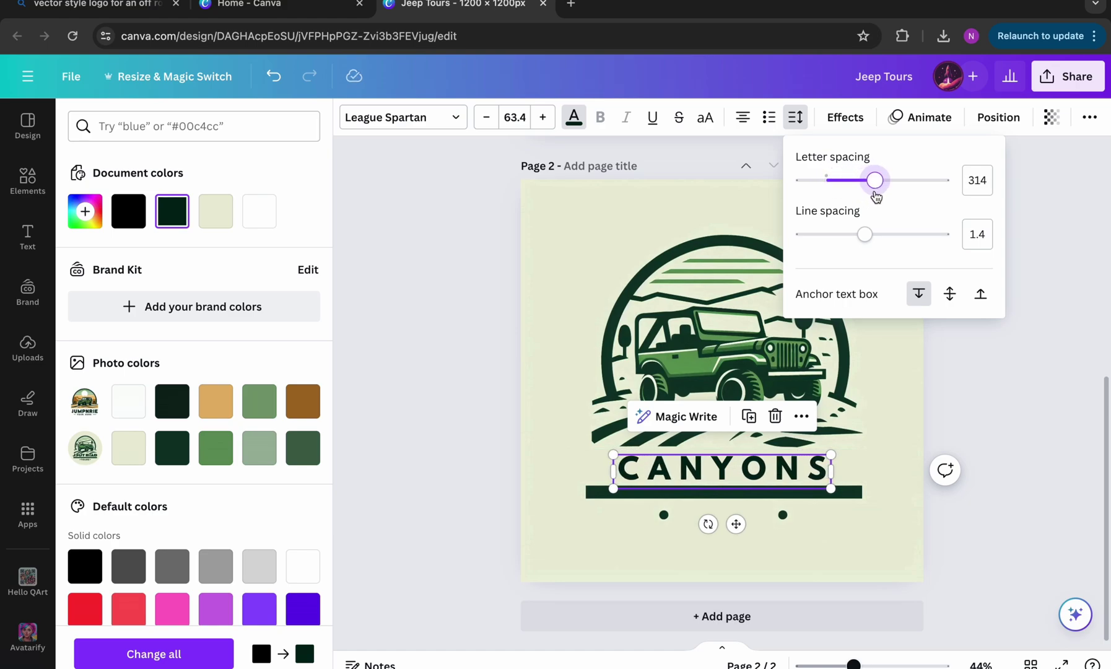
key("Escape")
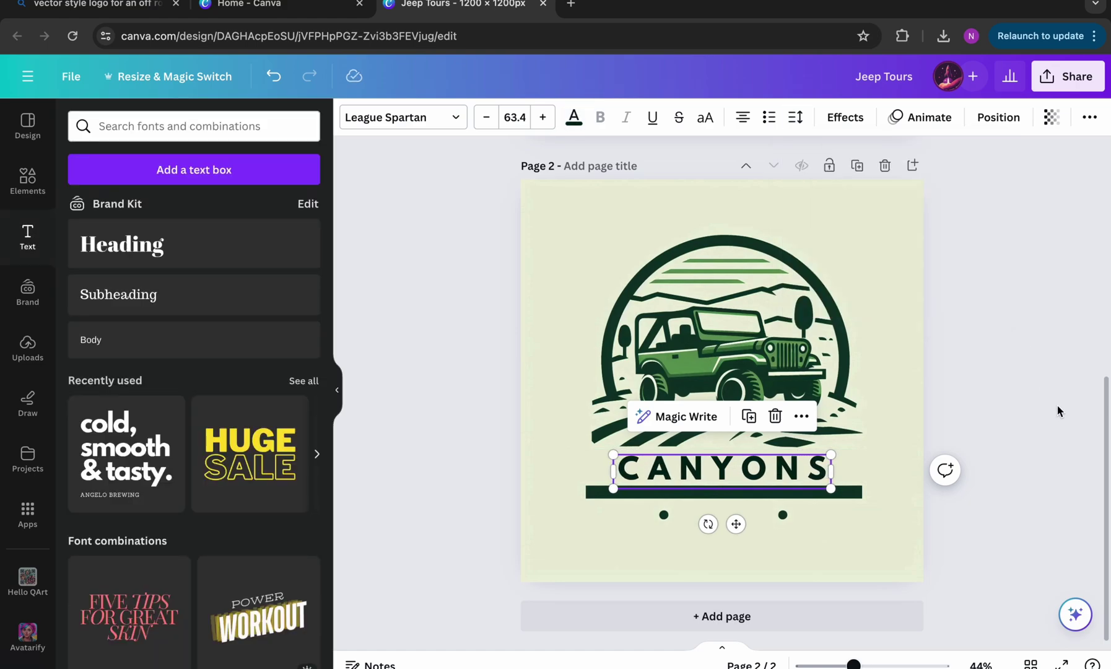
left_click(750, 416)
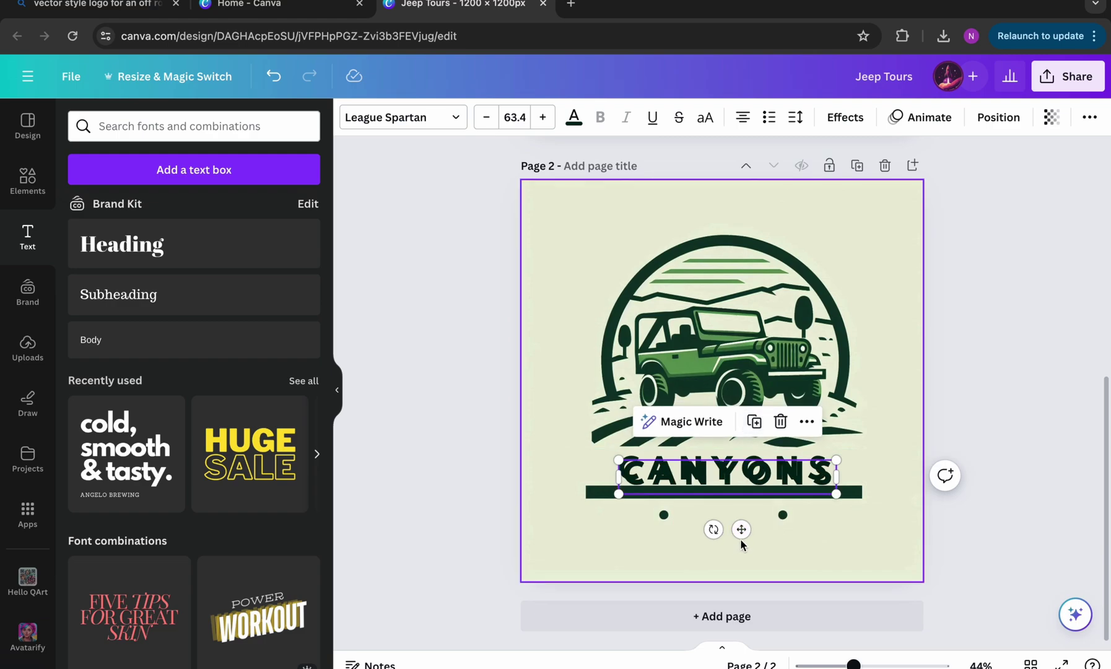
left_click_drag(739, 529, 743, 577)
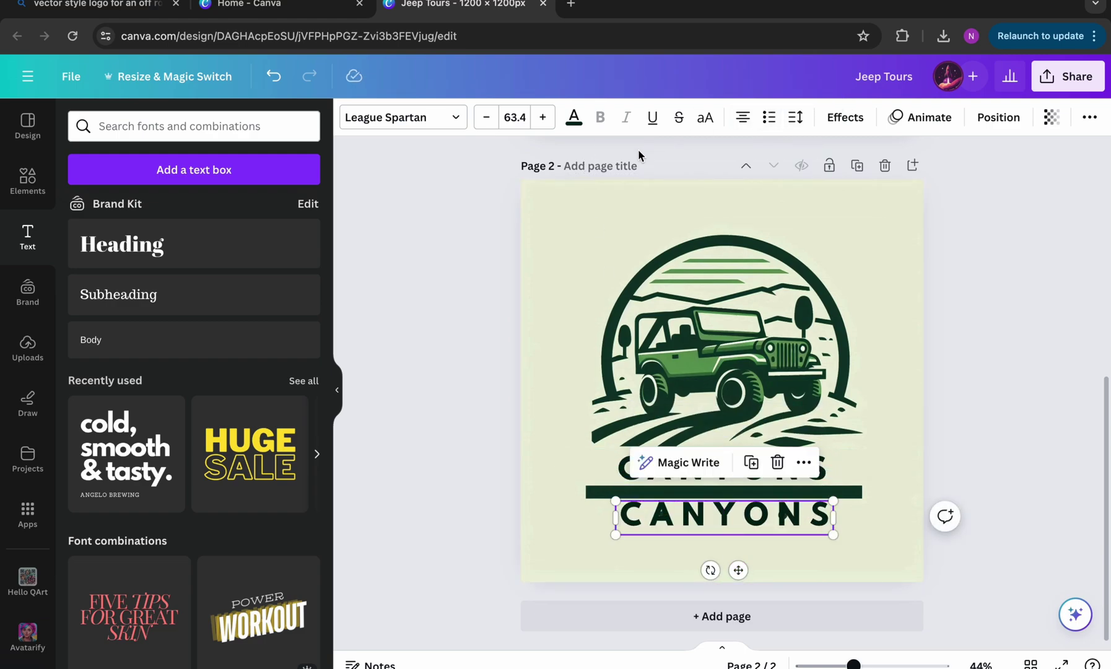
Retype the copy as 'Tours' and shrink it to font size 43.4
double_click(729, 519)
type("Tours")
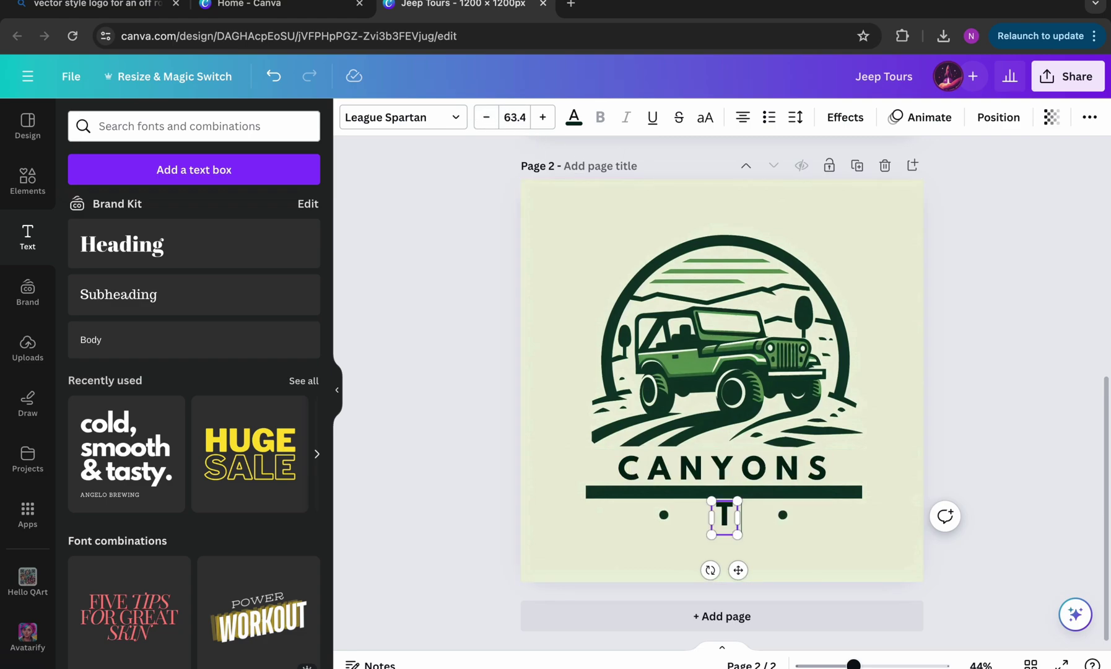
key("BackSpace")
key("BackSpace")
key("BackSpace")
key("BackSpace")
type("ours")
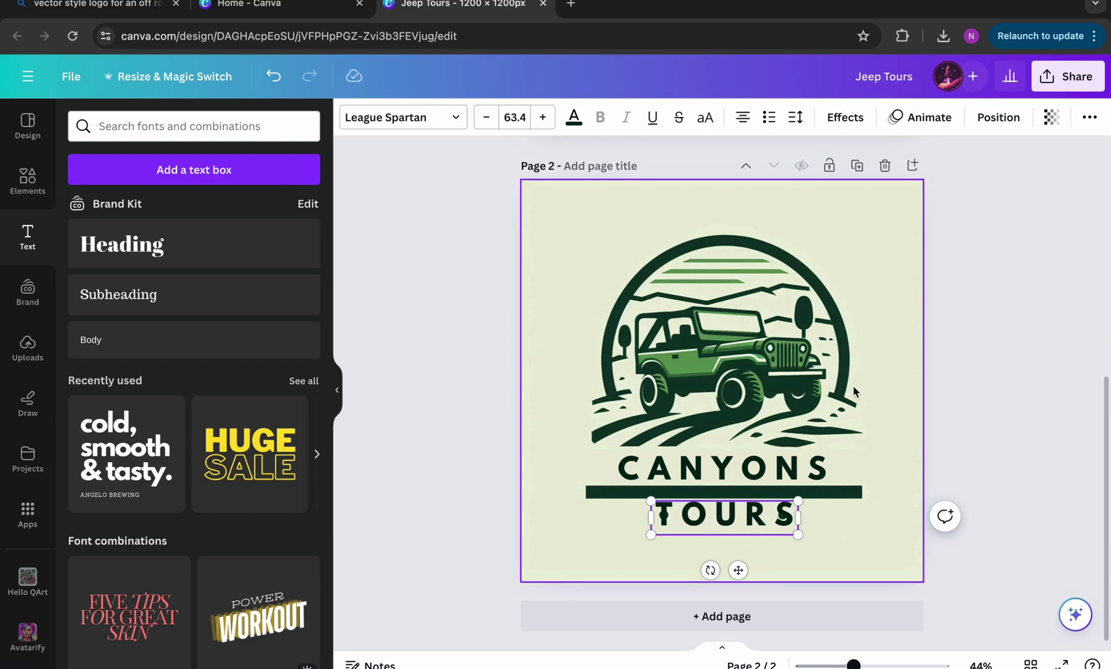
left_click(486, 122)
left_click(486, 122)
left_click(486, 122)
left_click(486, 121)
left_click(486, 122)
left_click(486, 121)
left_click(486, 122)
left_click(486, 121)
left_click(485, 121)
left_click(486, 121)
left_click(486, 121)
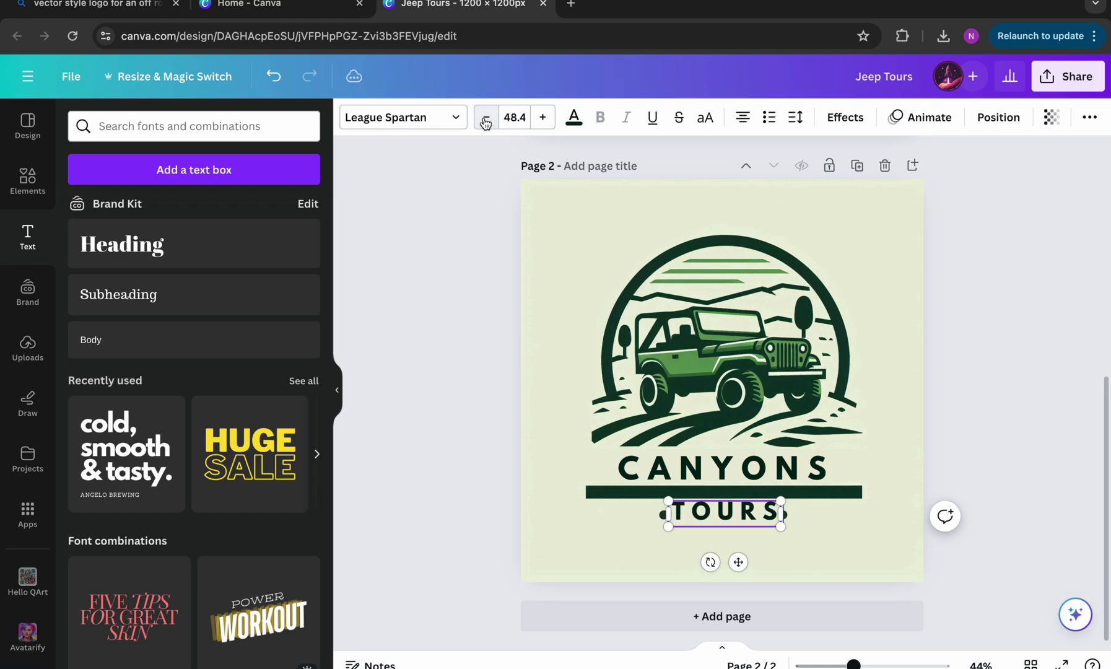
left_click(486, 121)
left_click(486, 121)
left_click(485, 121)
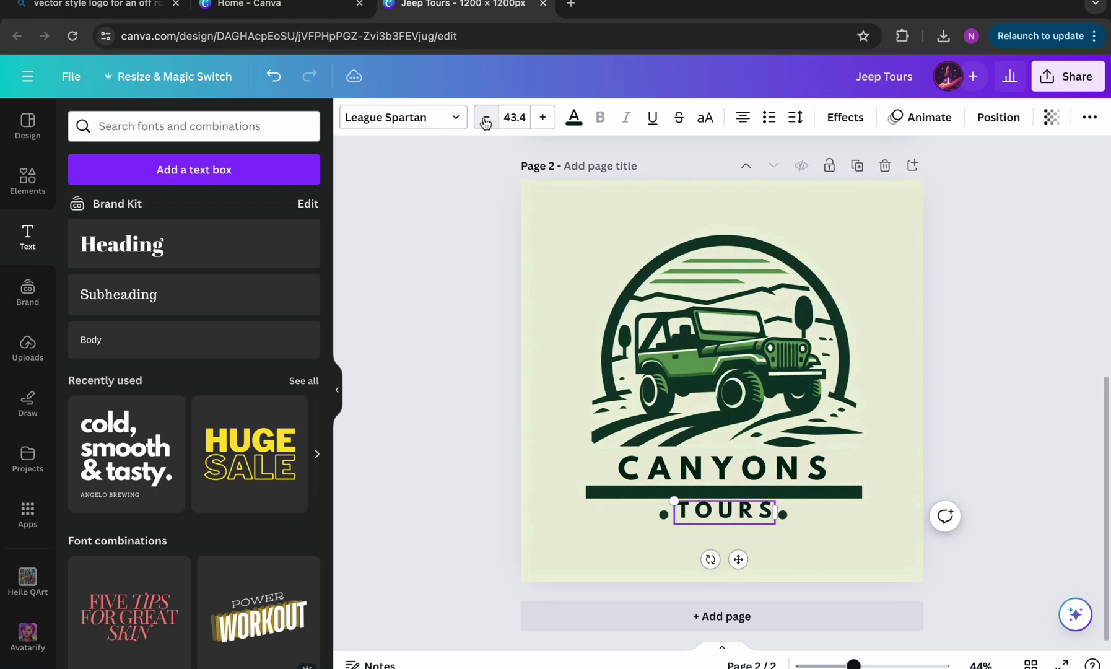
Tighten TOURS letter spacing to 151 and centre it between the two dots
left_click(845, 117)
left_click(797, 117)
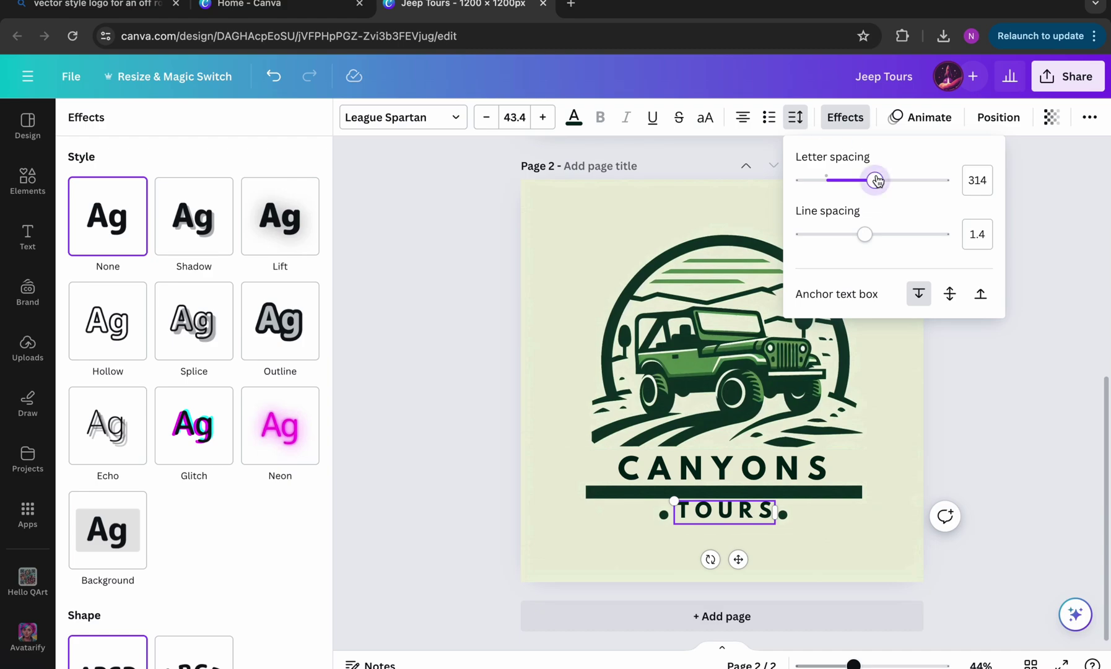
left_click_drag(875, 179, 851, 181)
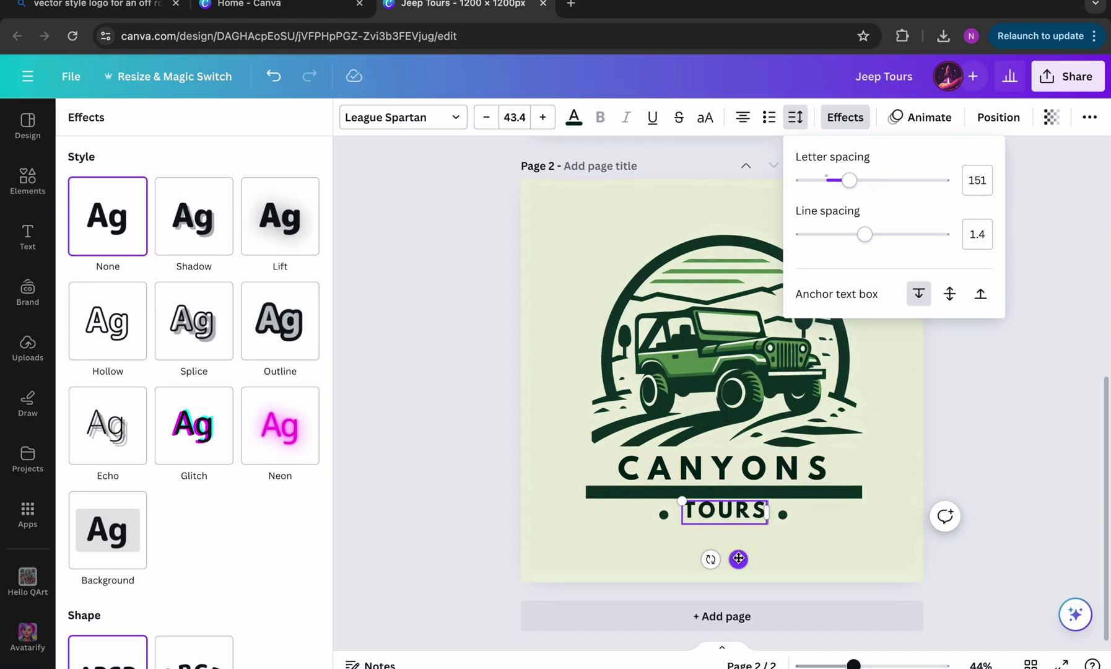
left_click_drag(738, 560, 739, 563)
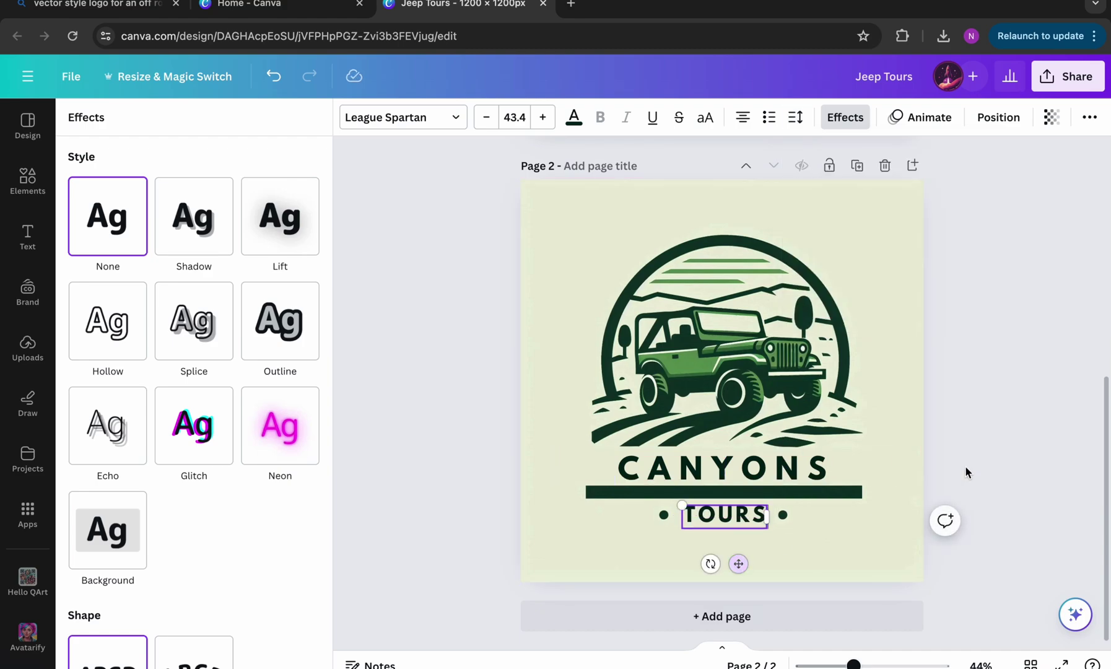
left_click(1024, 430)
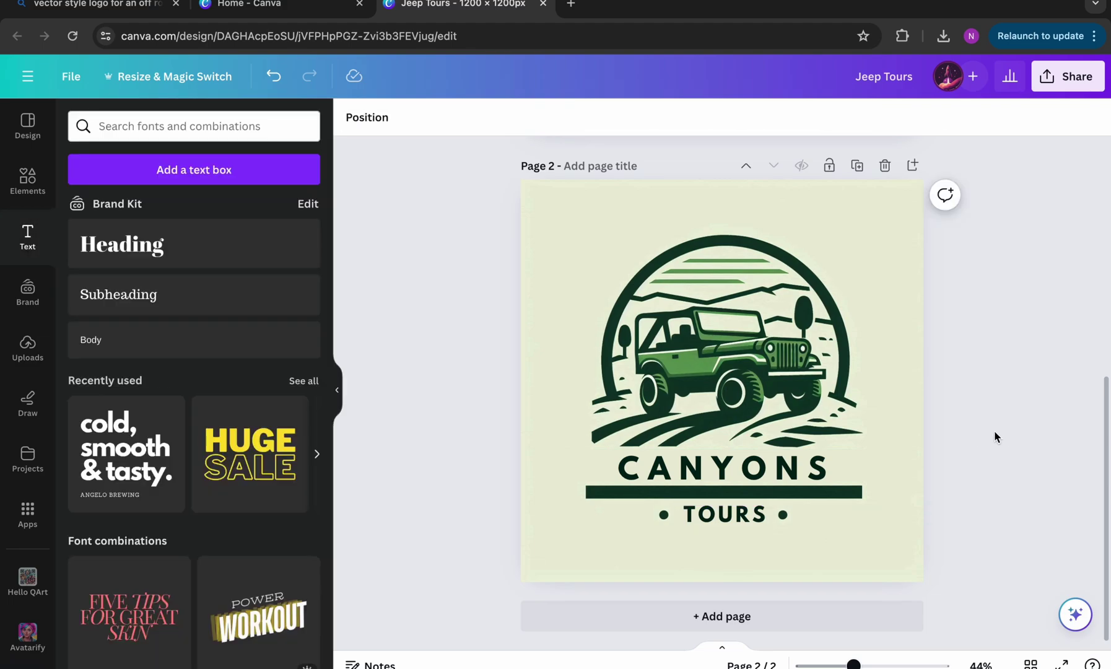
Colour CANYONS with the dark green sampled from the bar via the eyedropper
left_click(766, 479)
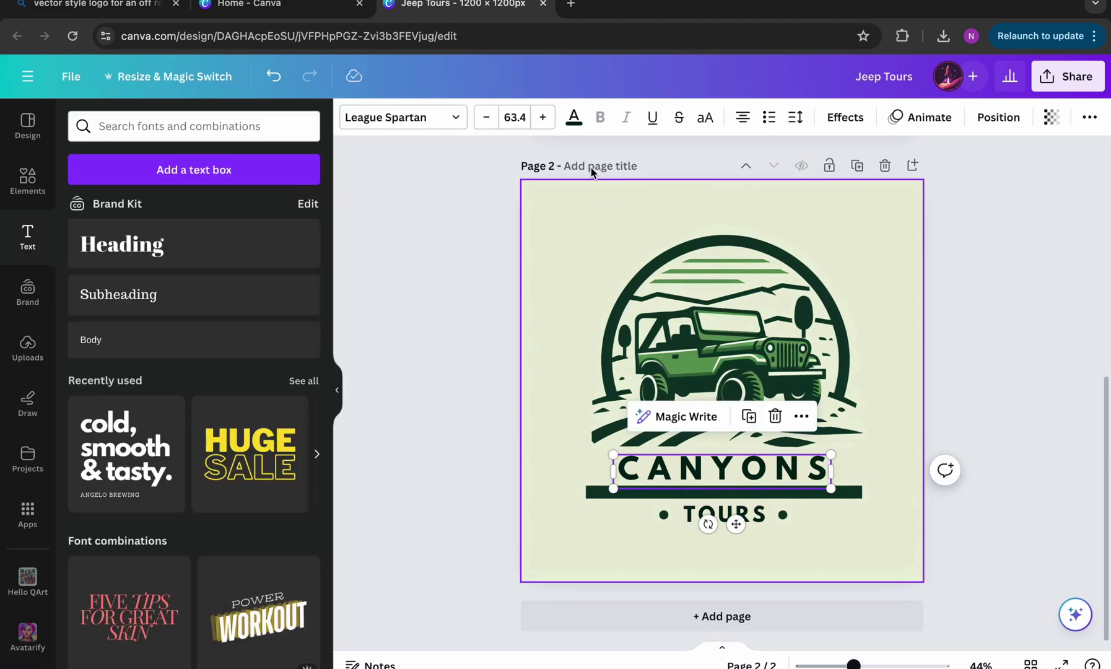
left_click(575, 117)
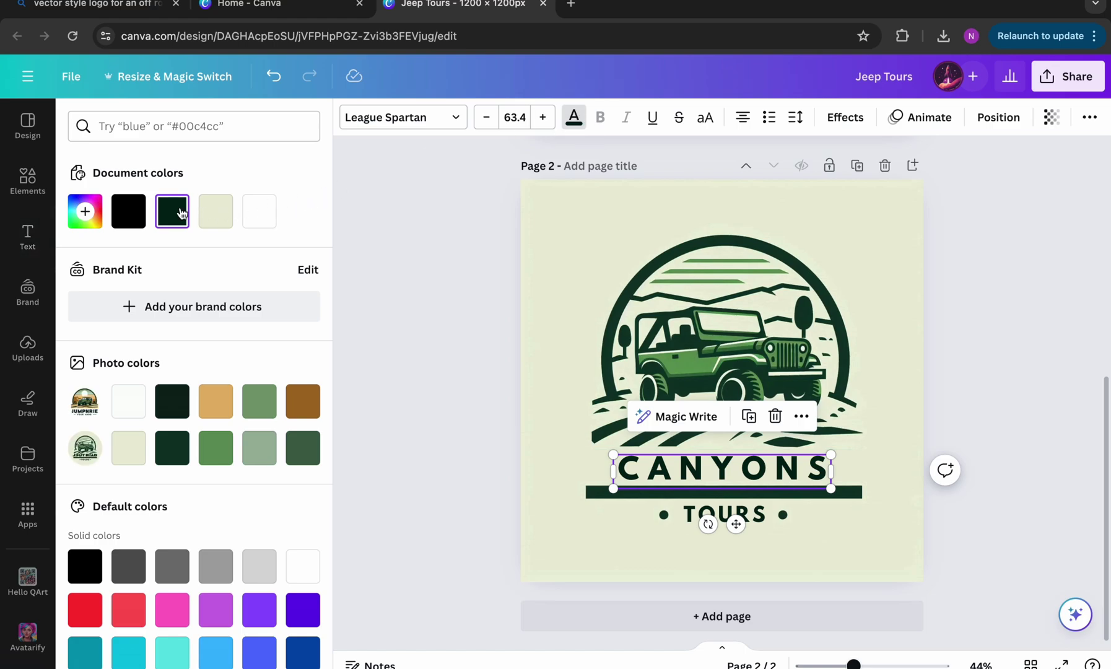
left_click(95, 220)
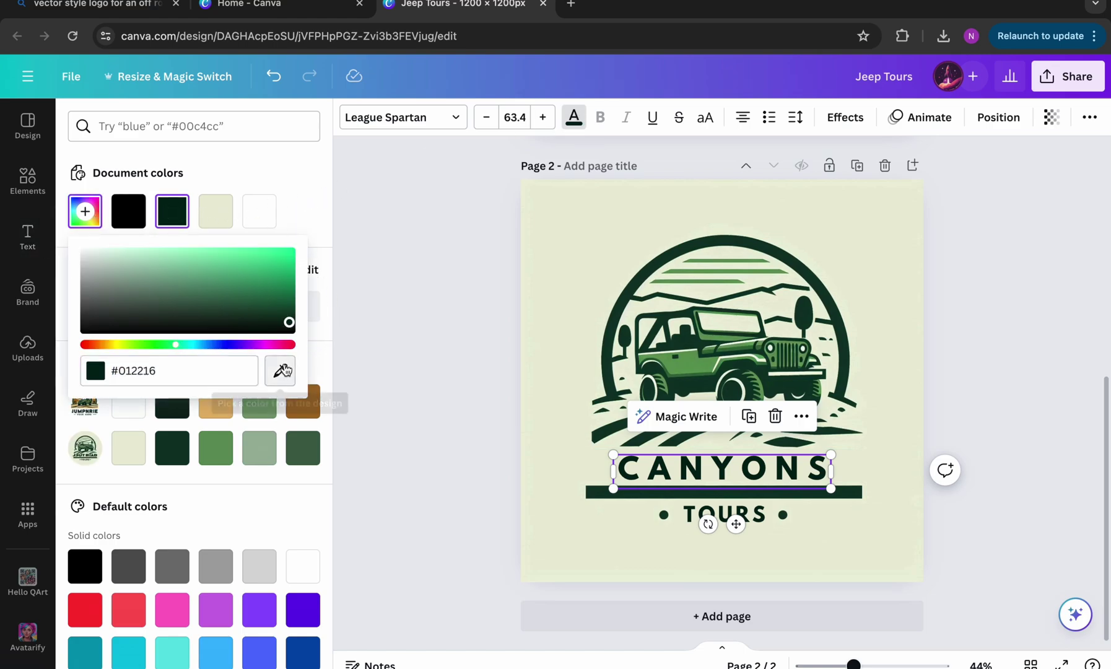
left_click(280, 370)
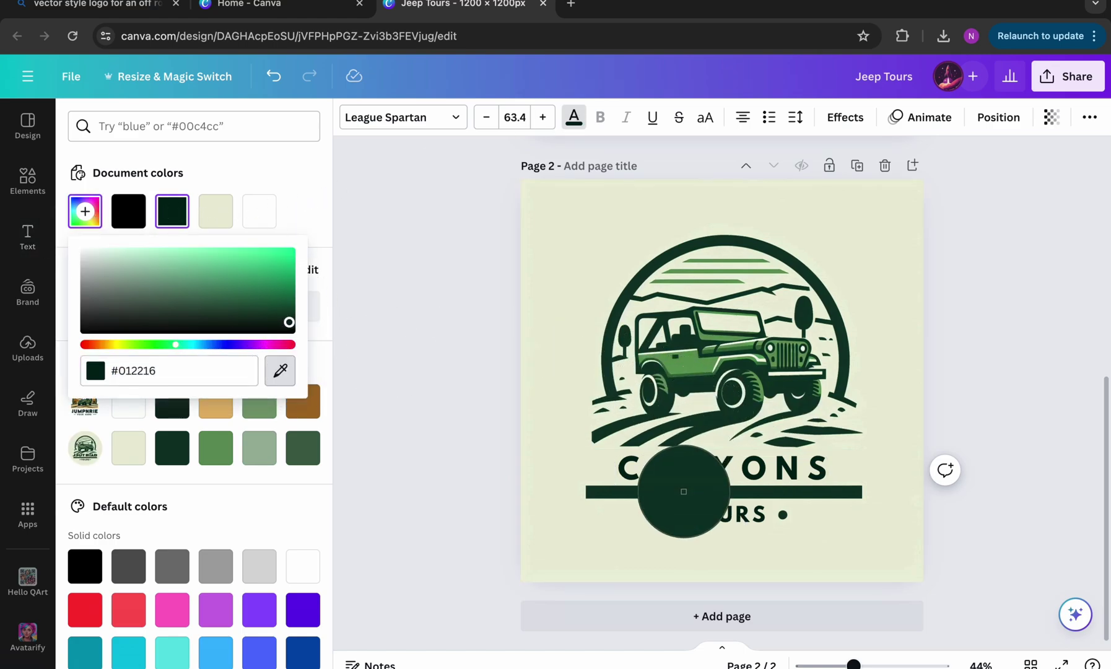
left_click(684, 495)
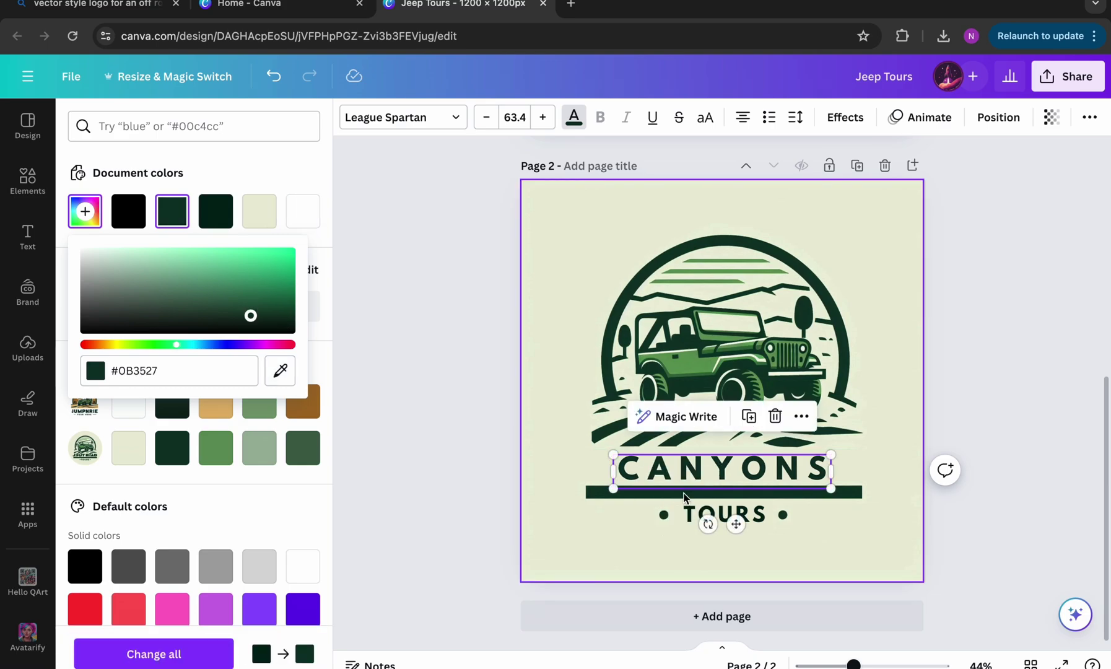
Give TOURS the same sampled dark green #012216
left_click(705, 517)
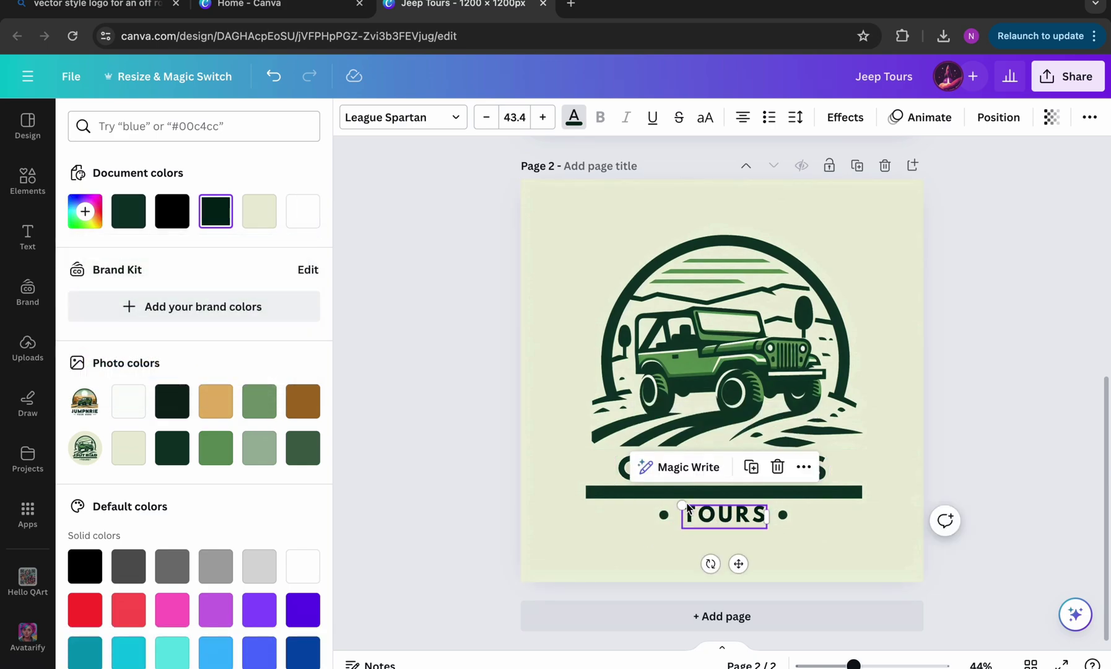
left_click(85, 211)
left_click(277, 370)
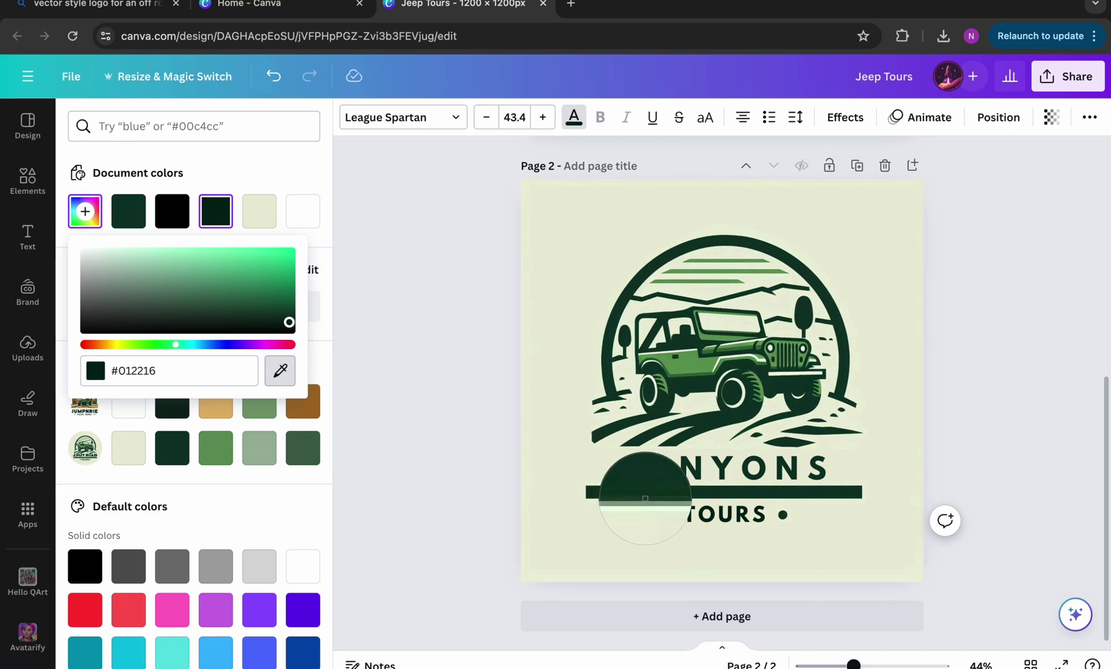
left_click(643, 491)
key("Escape")
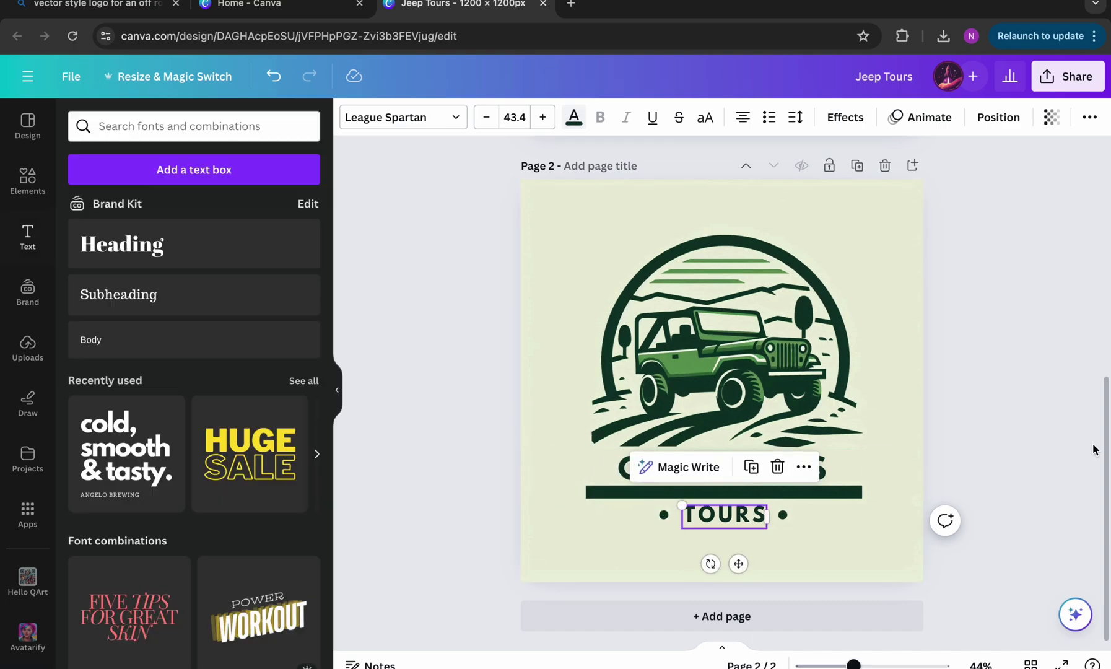
left_click(1054, 433)
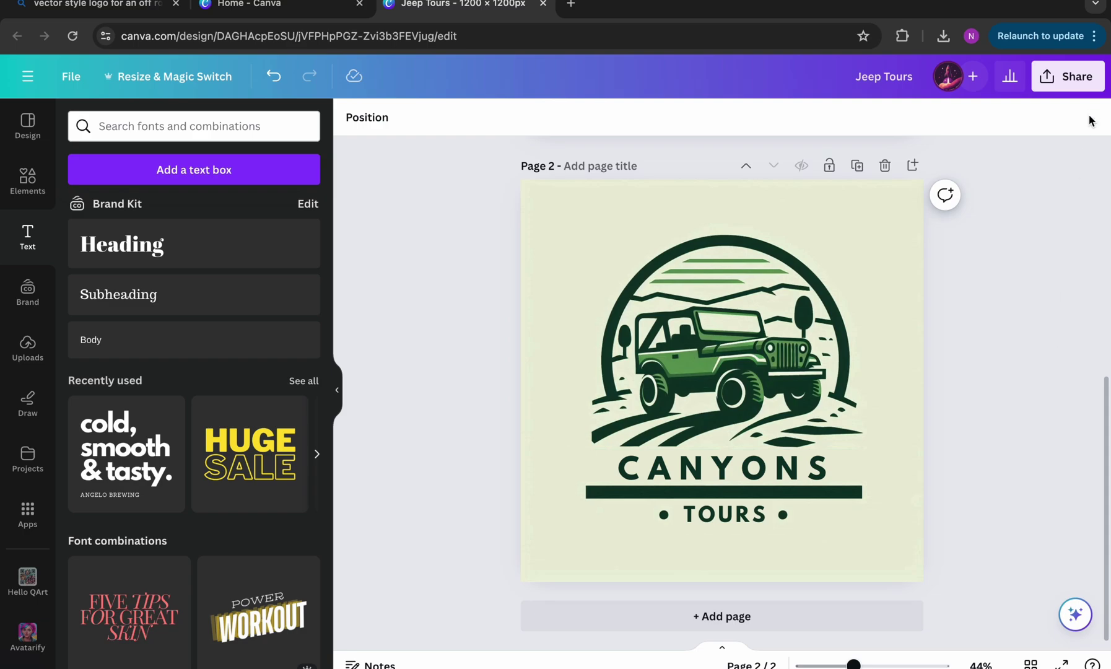
Export all pages of Jeep Tours as PNG into Jeep Tours.zip, declining the AI opt-in
left_click(1071, 77)
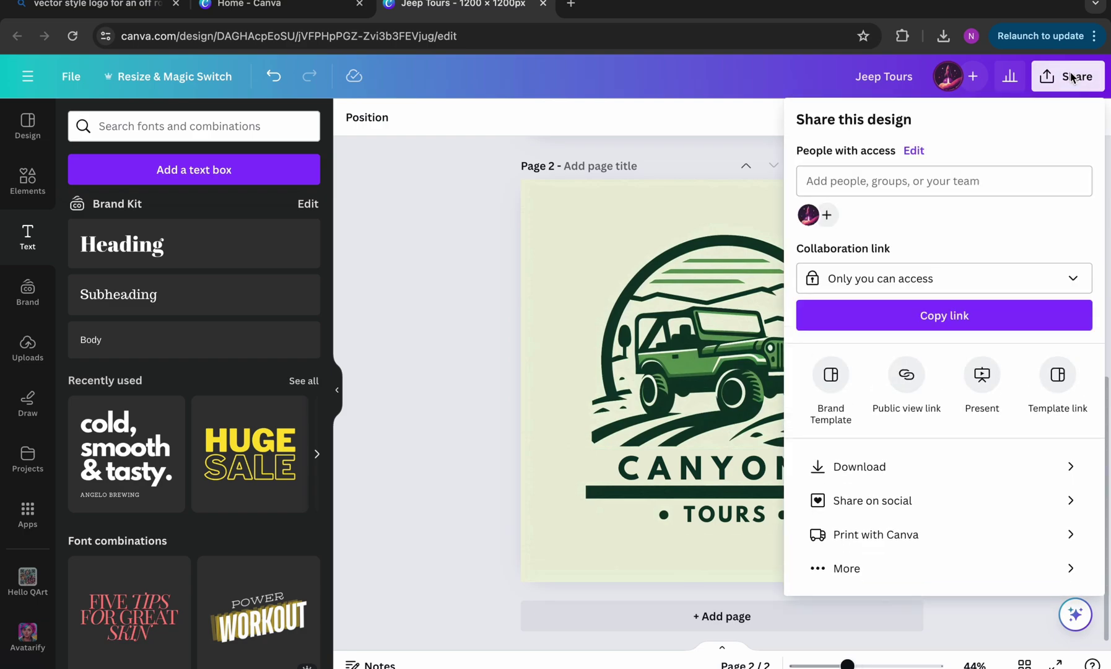
left_click(905, 465)
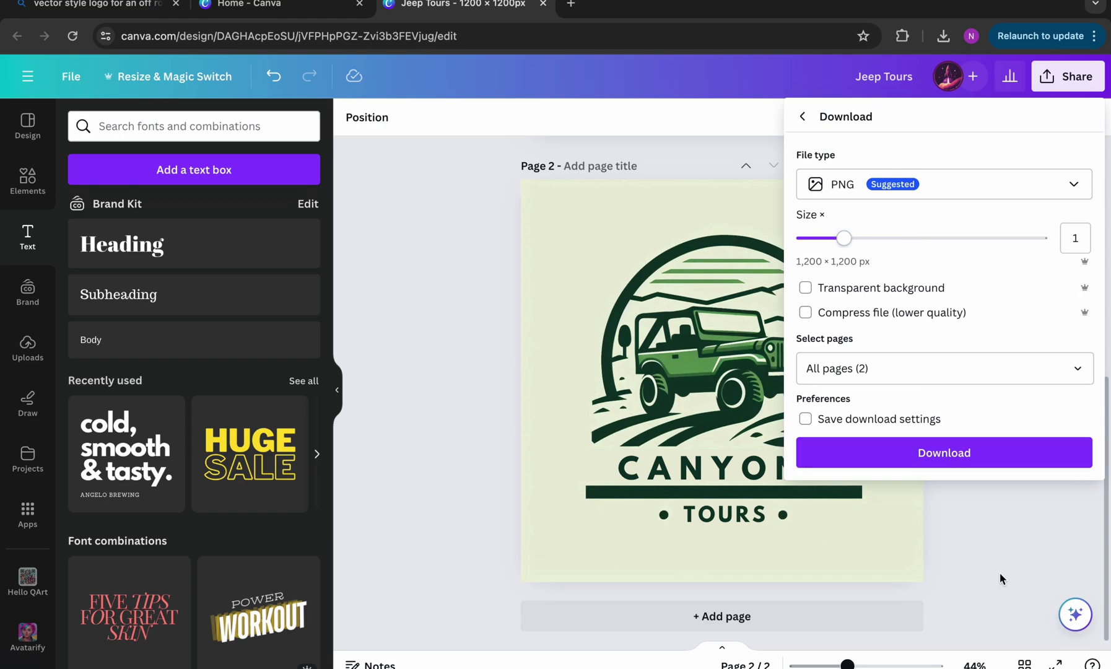
left_click(947, 454)
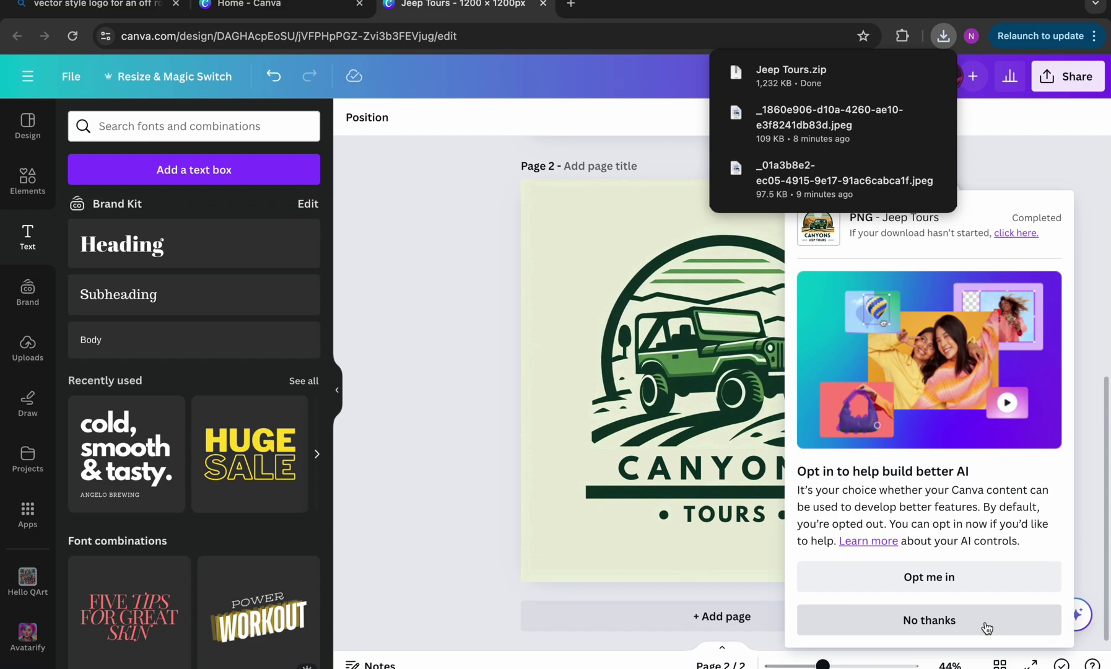
left_click(930, 620)
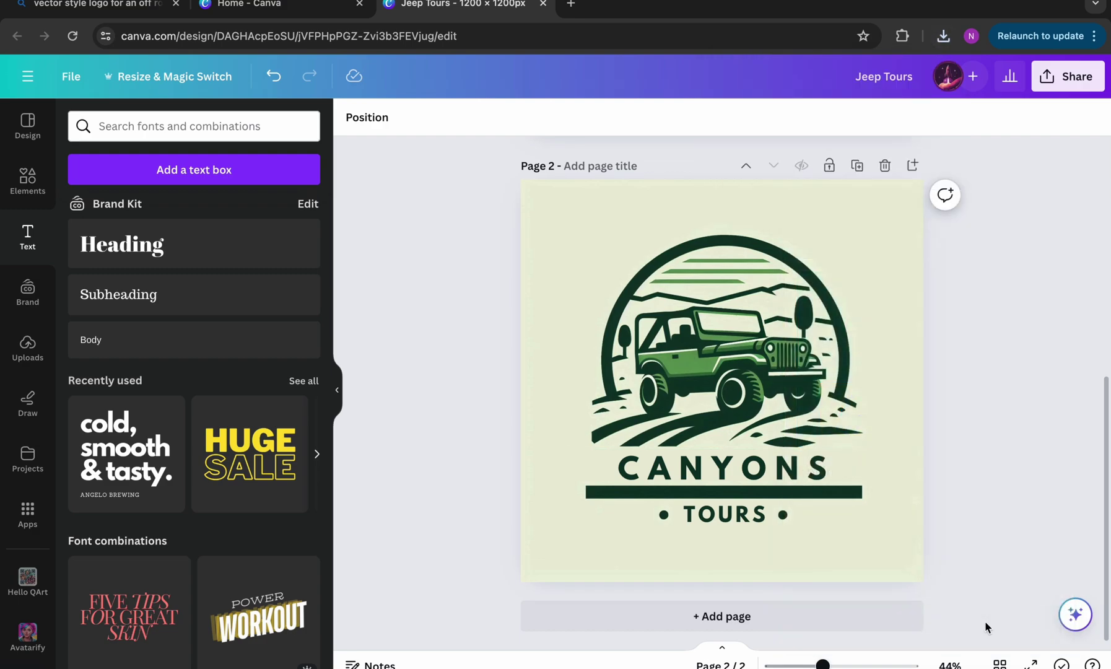
scroll(944, 454, "up", 5)
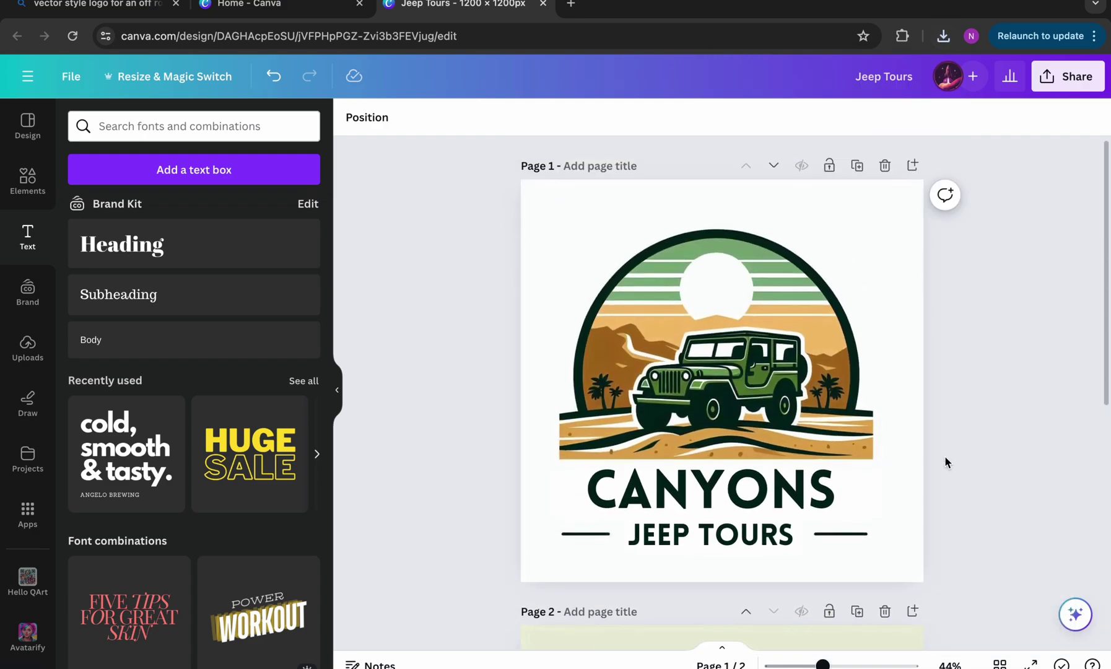
scroll(945, 459, "down", 5)
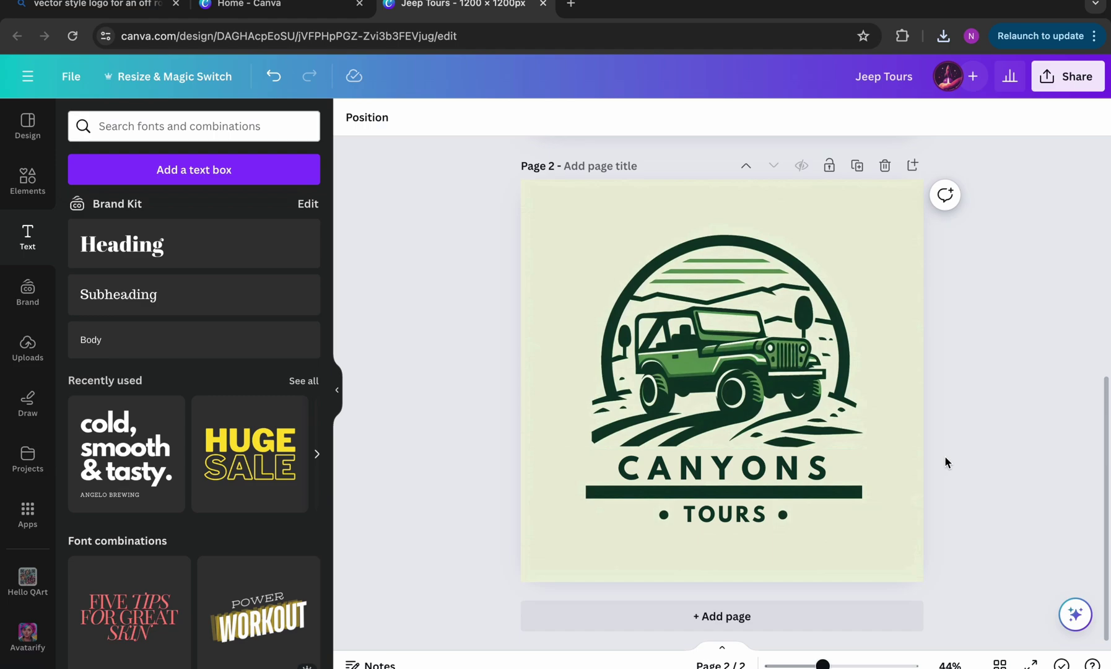